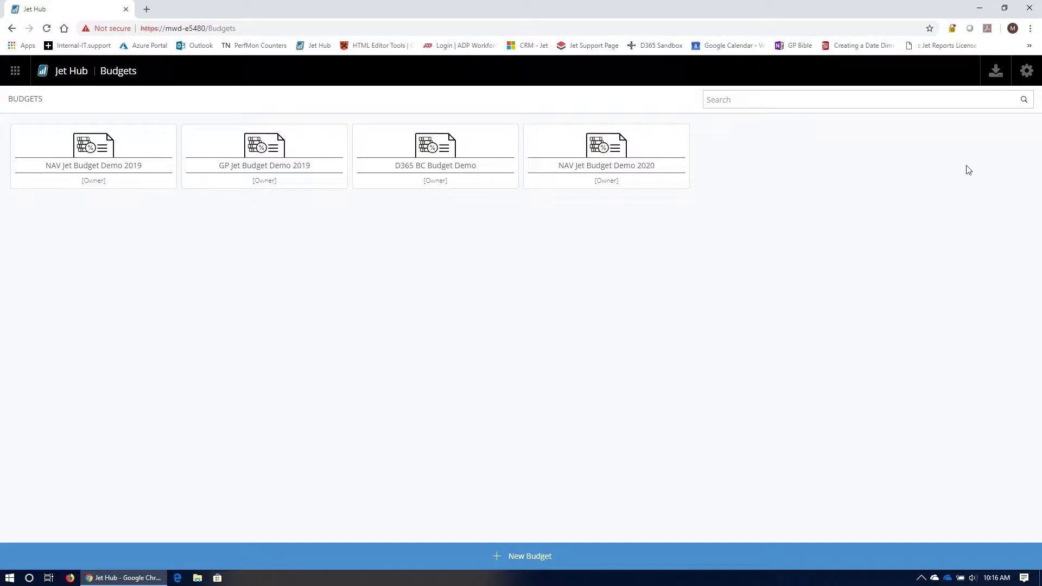
Step: View the user list in the administration area and return to the budgets overview
click(1025, 75)
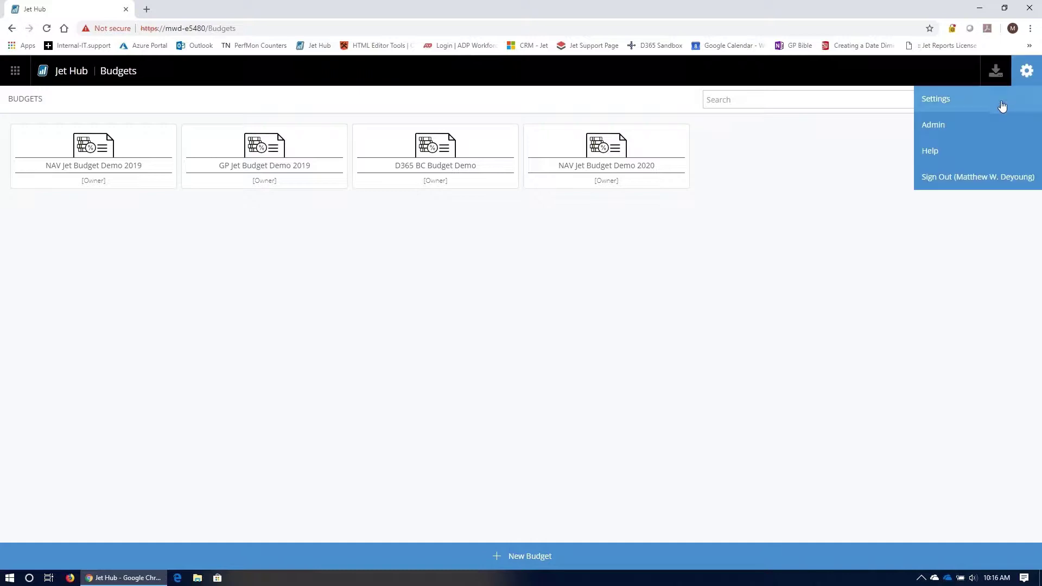
click(941, 132)
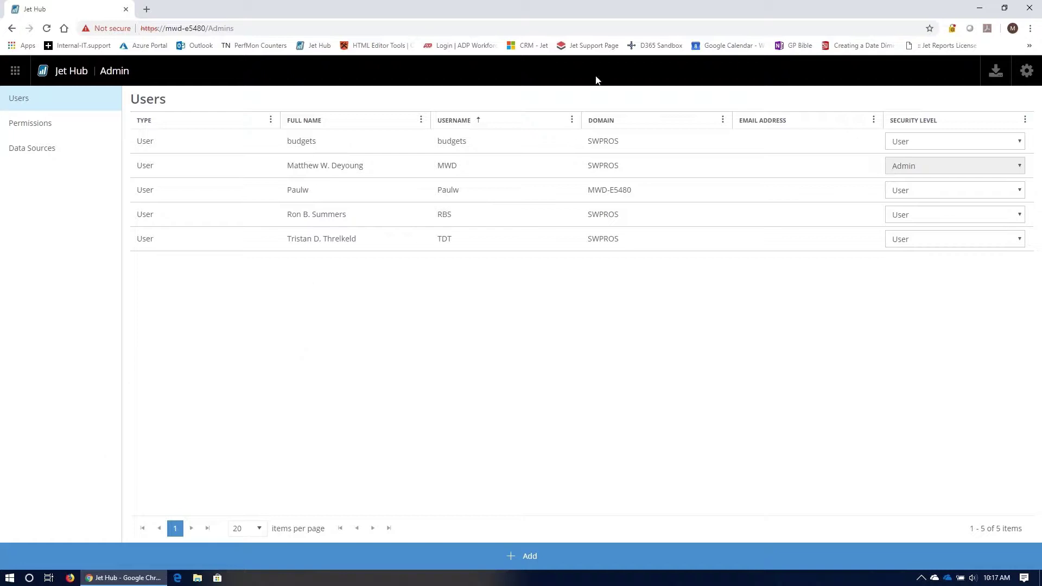
click(15, 70)
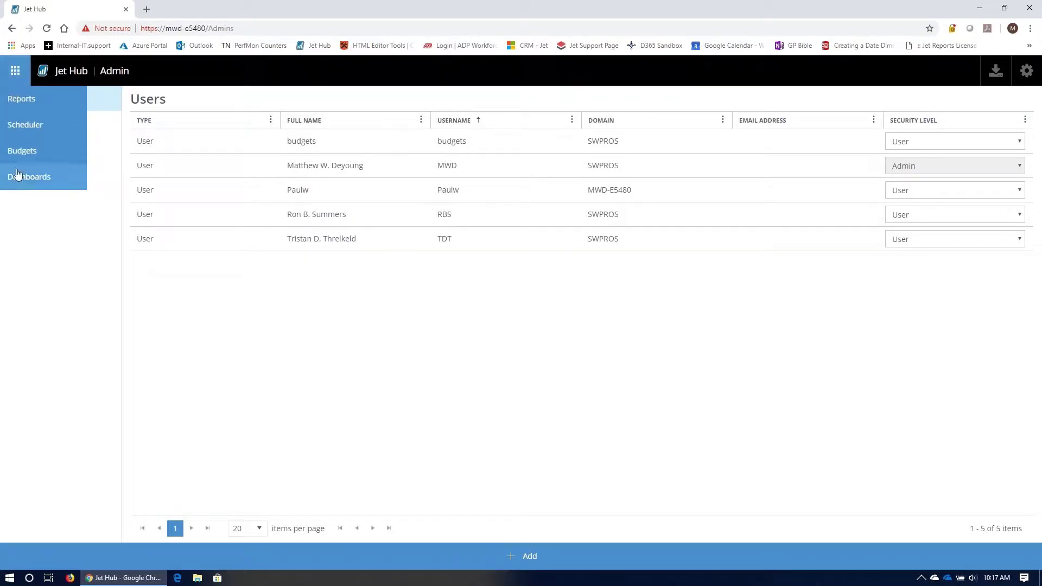
click(23, 151)
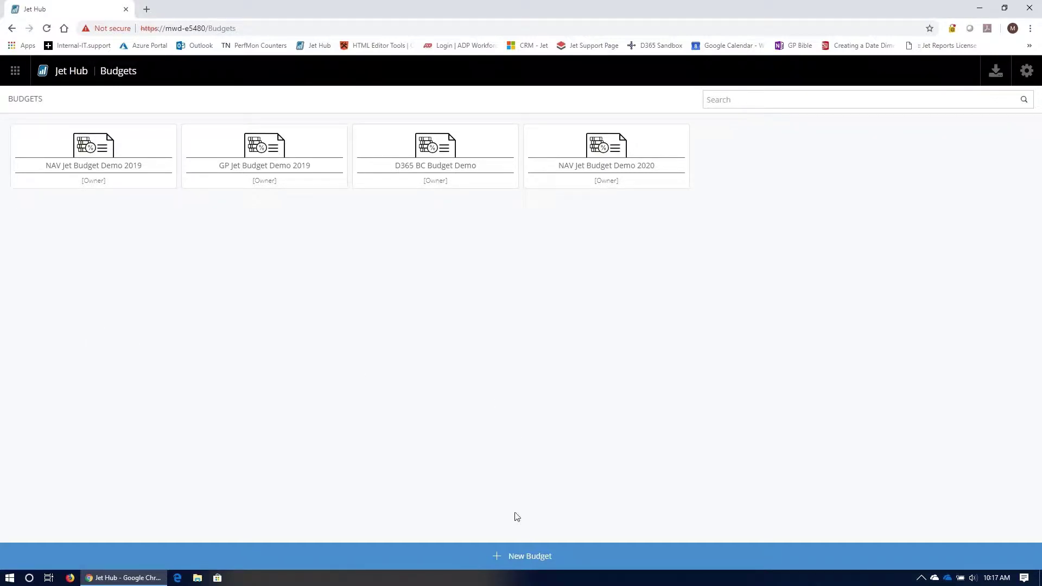
Step: Start a new budget named NAV Budget with the NAVBudget data source and company CRONUS USA, Inc
click(521, 559)
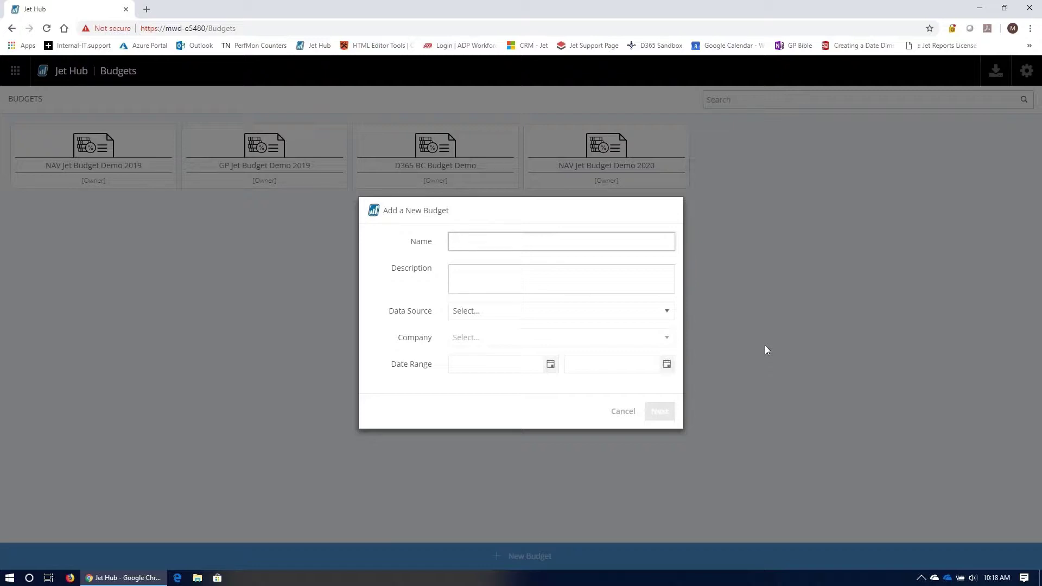
text(NAV Budget)
key(Tab)
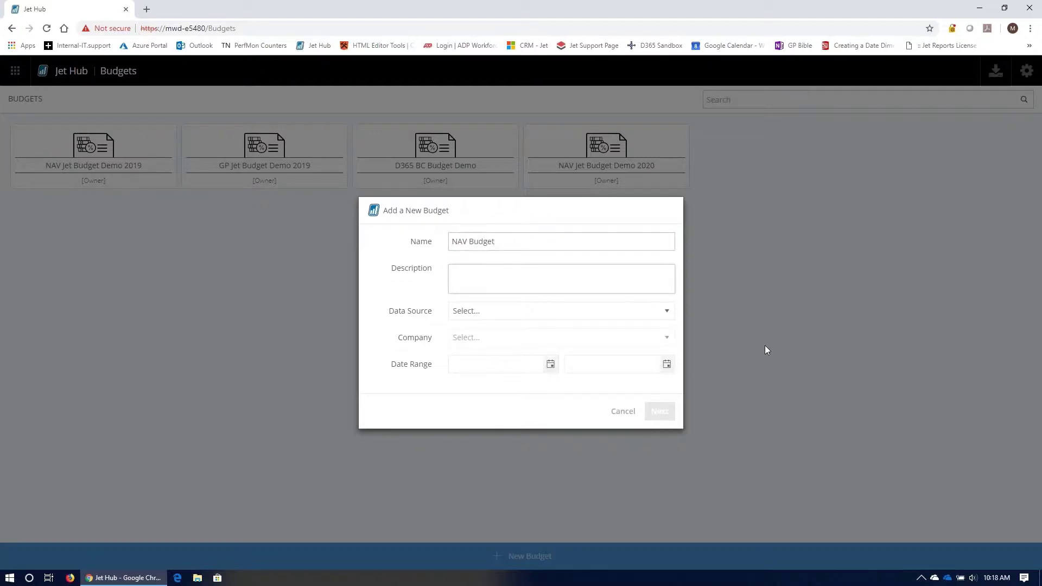
click(668, 317)
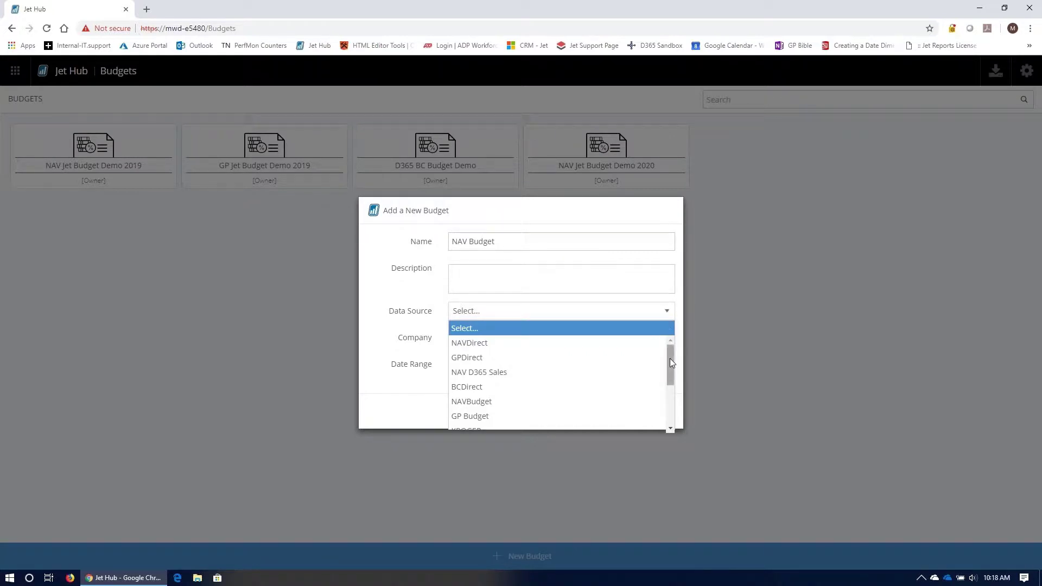
click(480, 403)
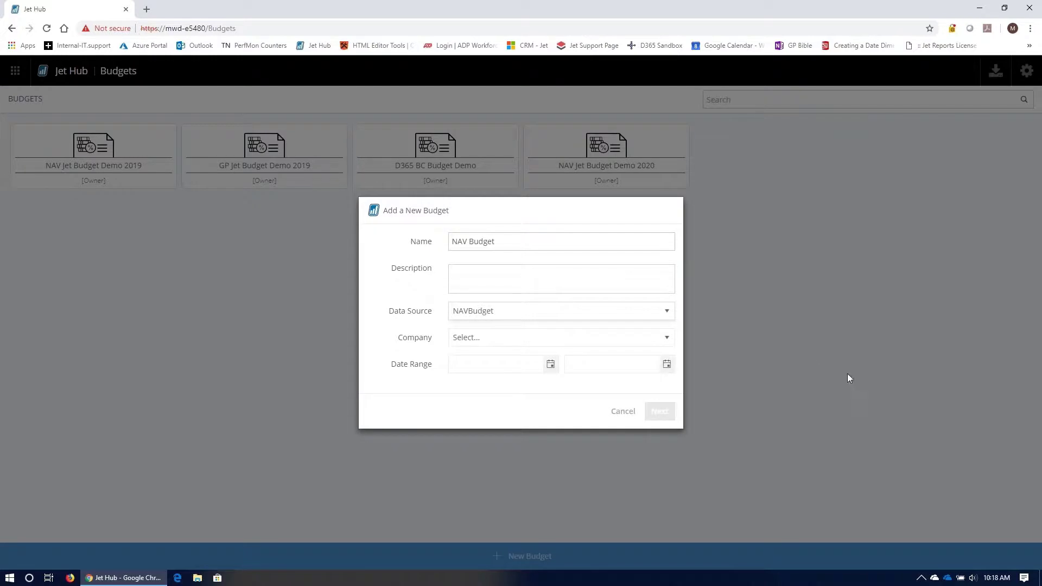
click(666, 337)
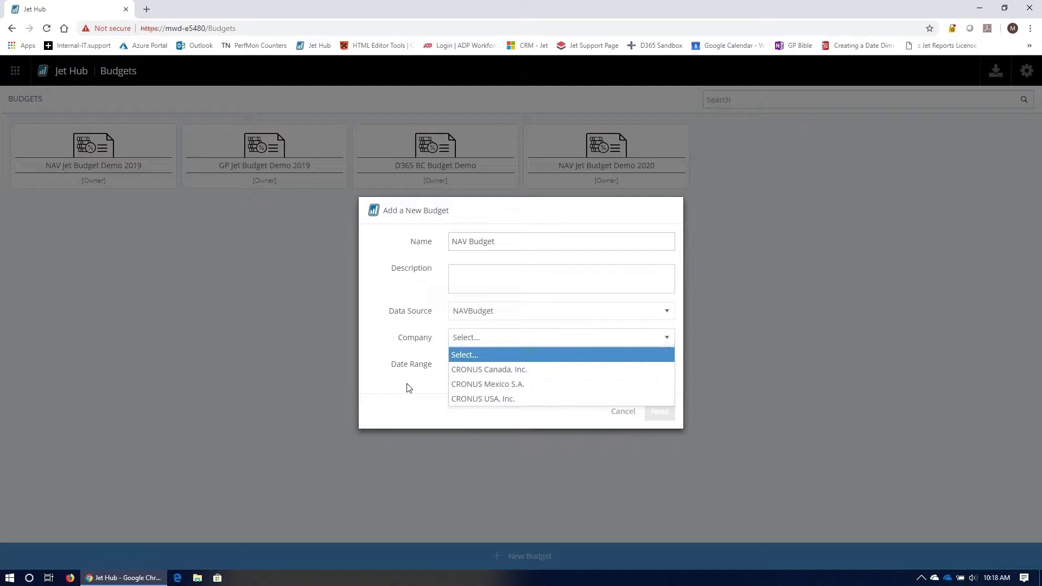
click(497, 400)
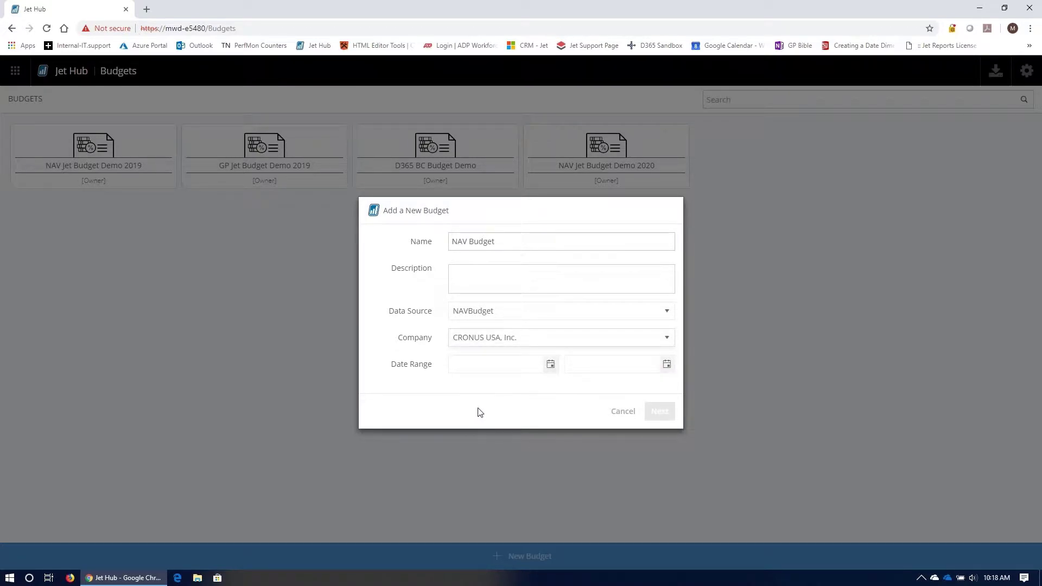
Step: Set the date range from Jan 2019 to Dec 2019 and create the budget with all dimensions included
click(551, 366)
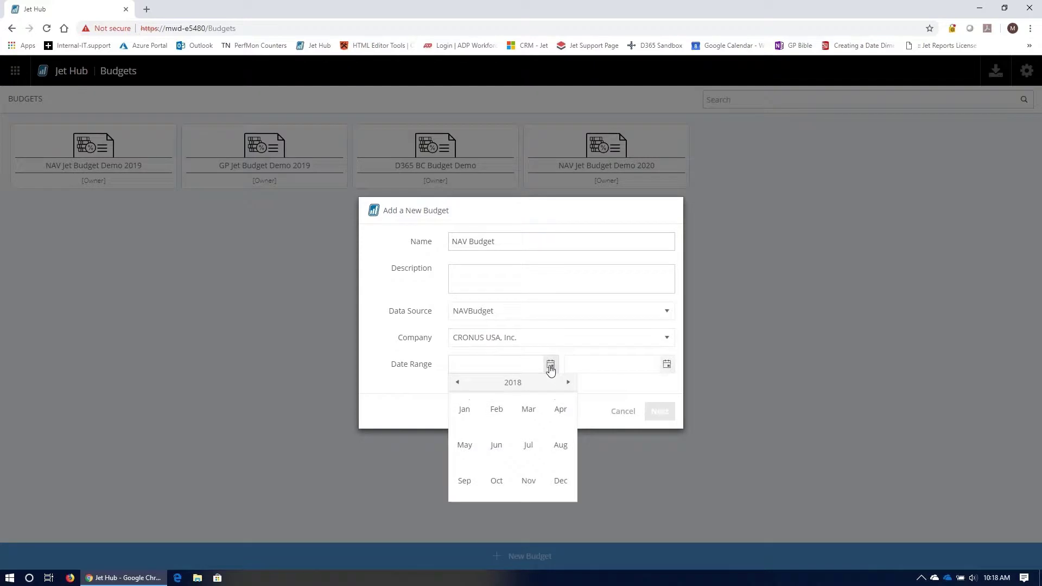
click(568, 382)
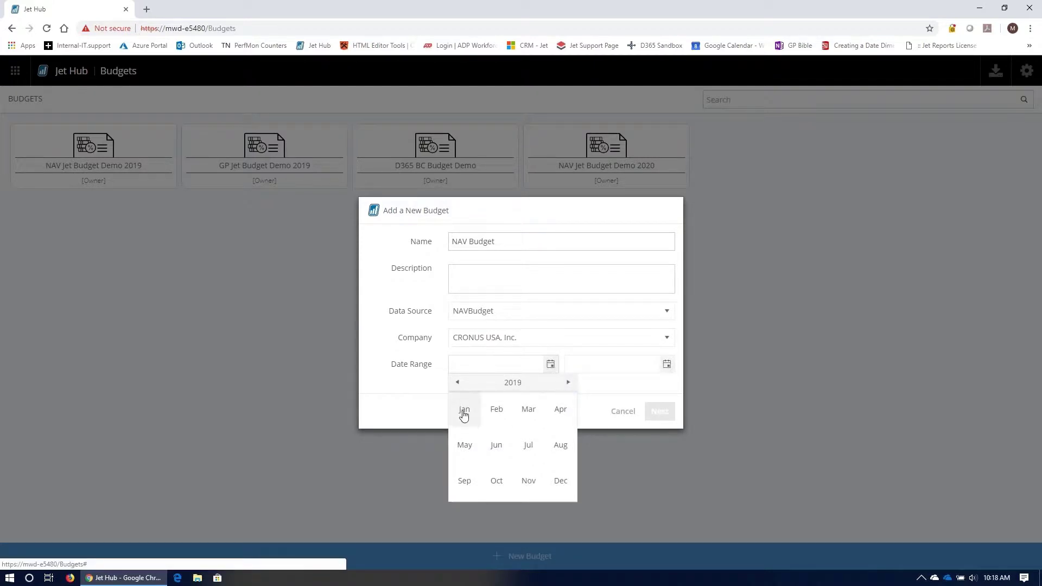
click(464, 411)
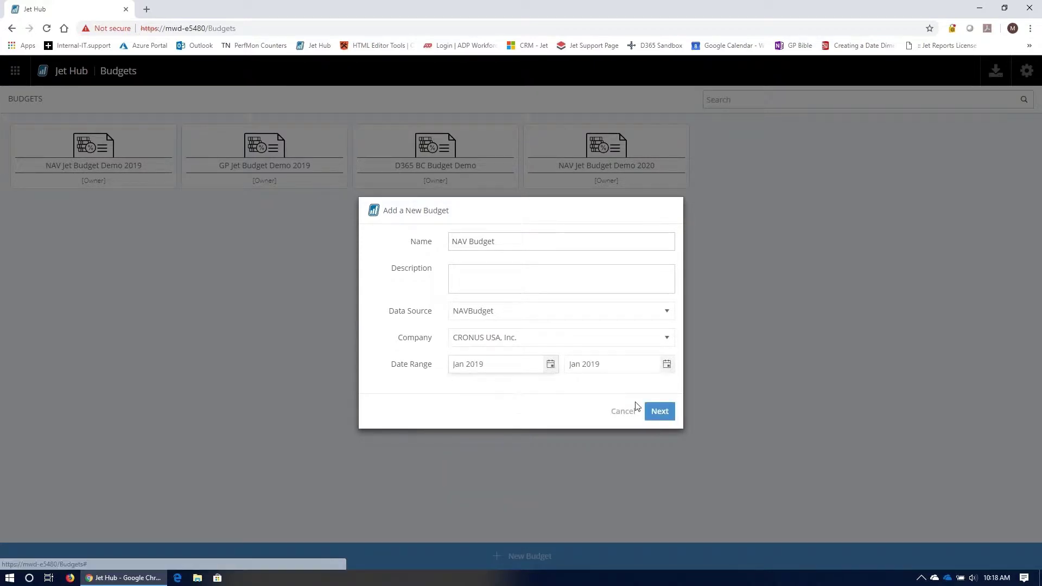
click(667, 366)
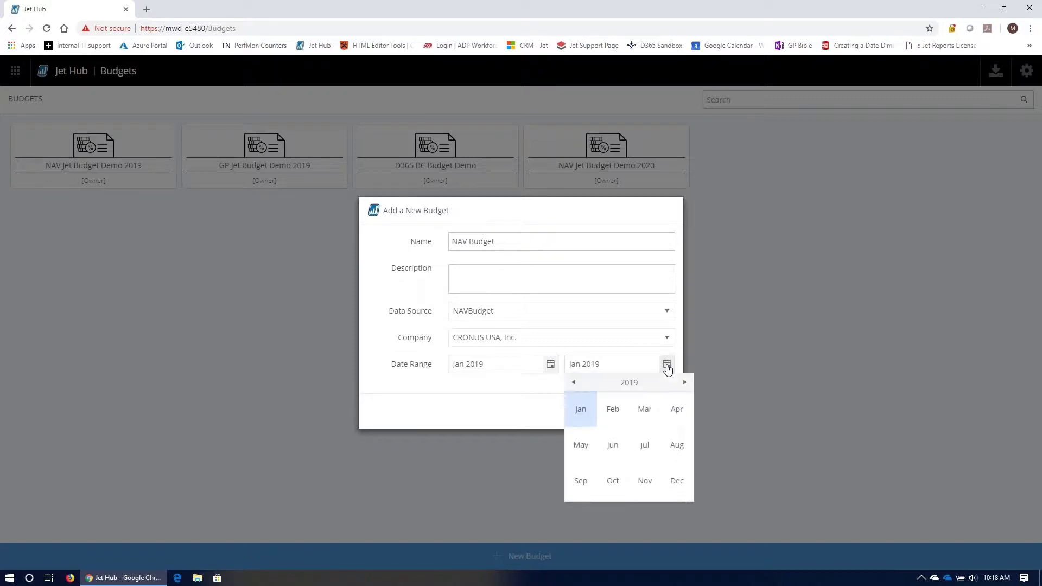
click(677, 484)
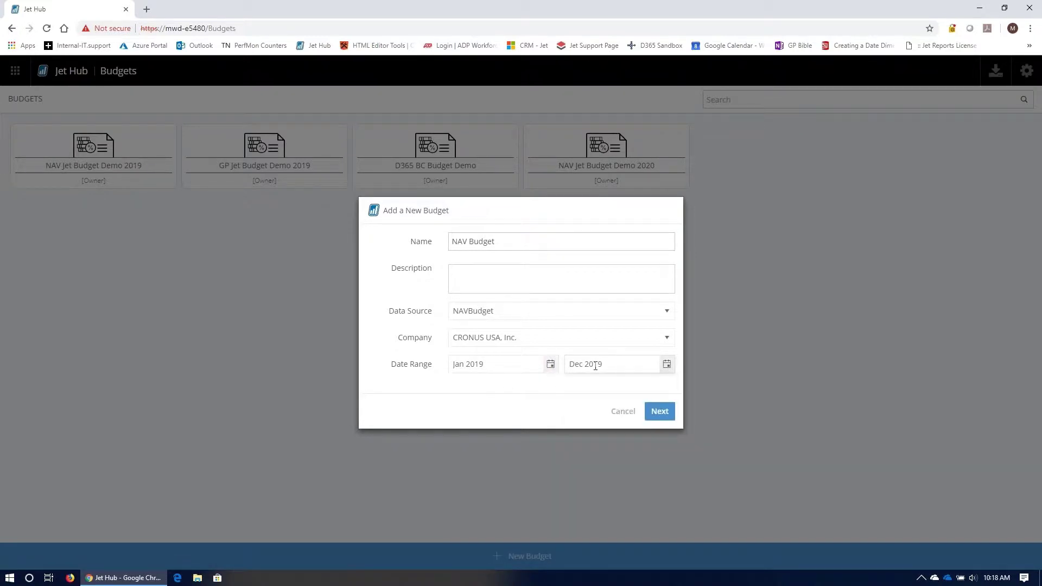
click(662, 413)
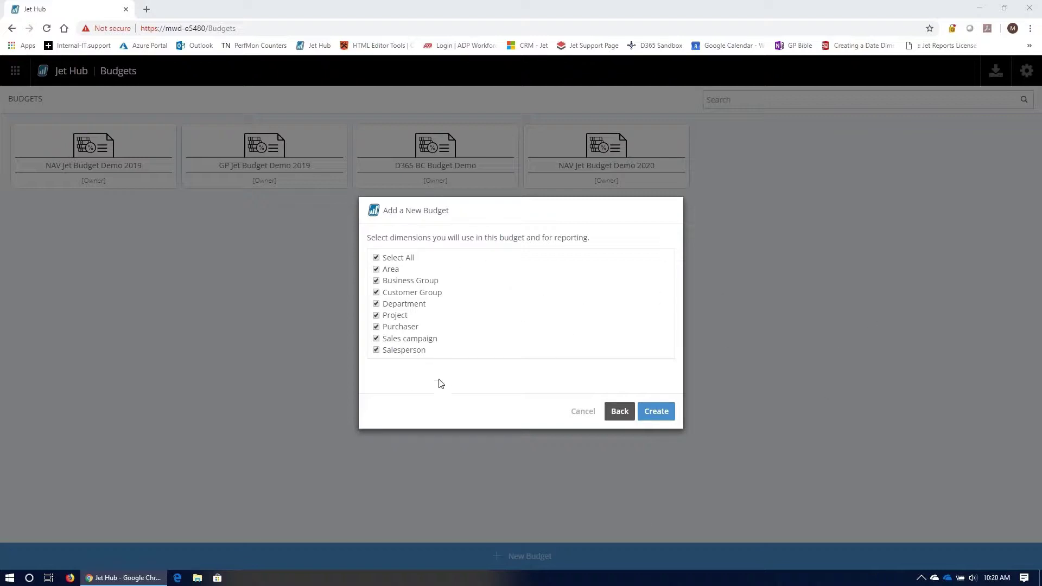
click(661, 415)
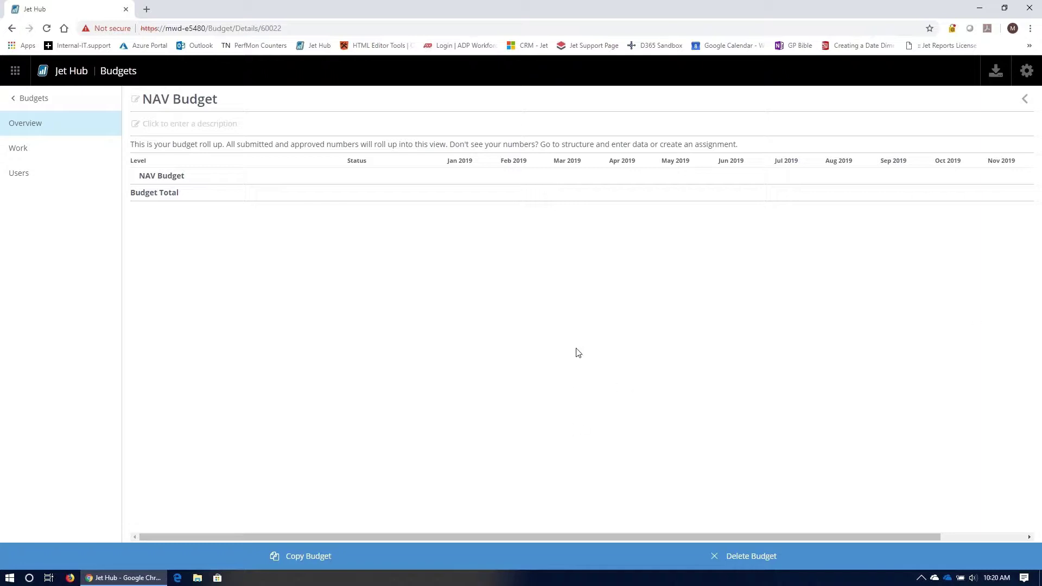
Step: Open the NAV Jet Budget Demo 2019 budget and examine its roll-up by section across all months
click(11, 100)
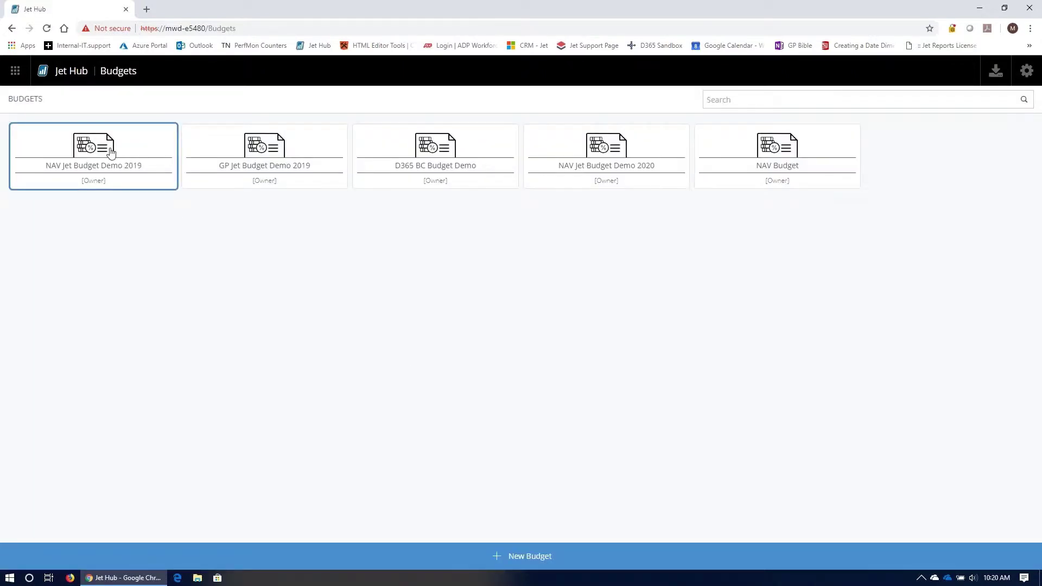
double_click(111, 150)
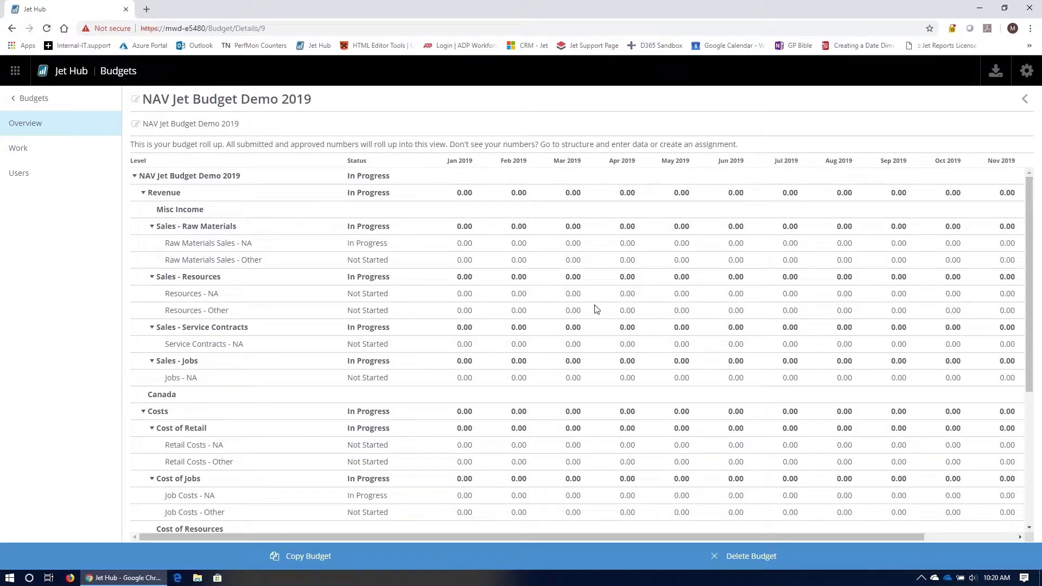
scroll(596, 310, down, 4)
scroll(597, 308, up, 4)
drag(458, 294, 1023, 296)
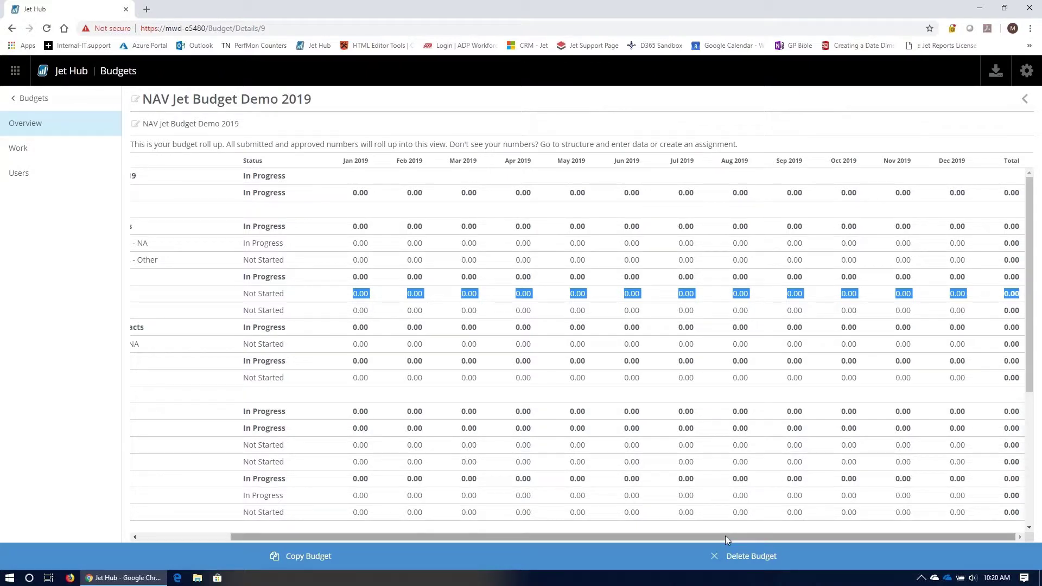
drag(712, 538, 555, 552)
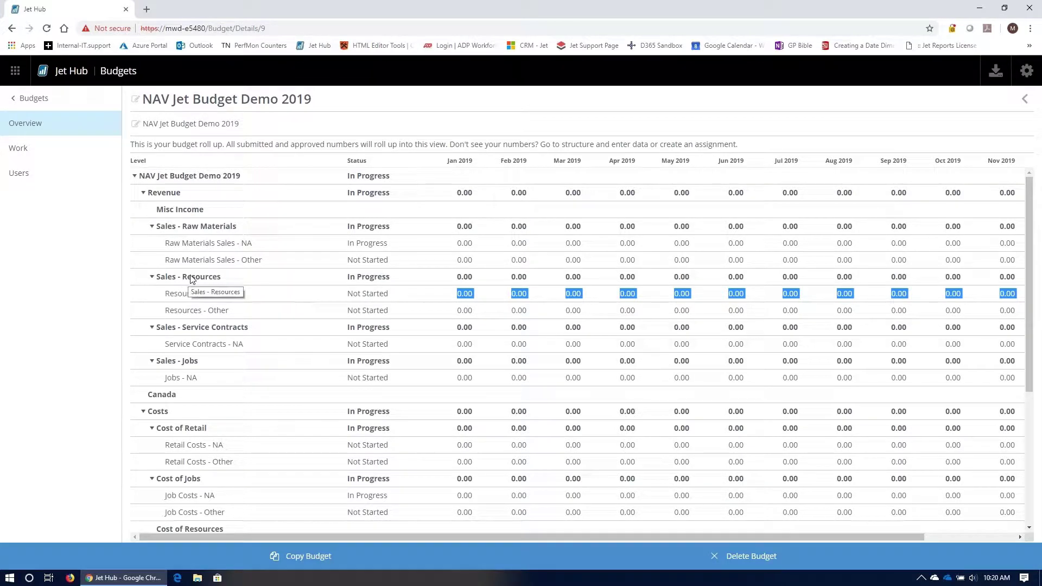
click(208, 277)
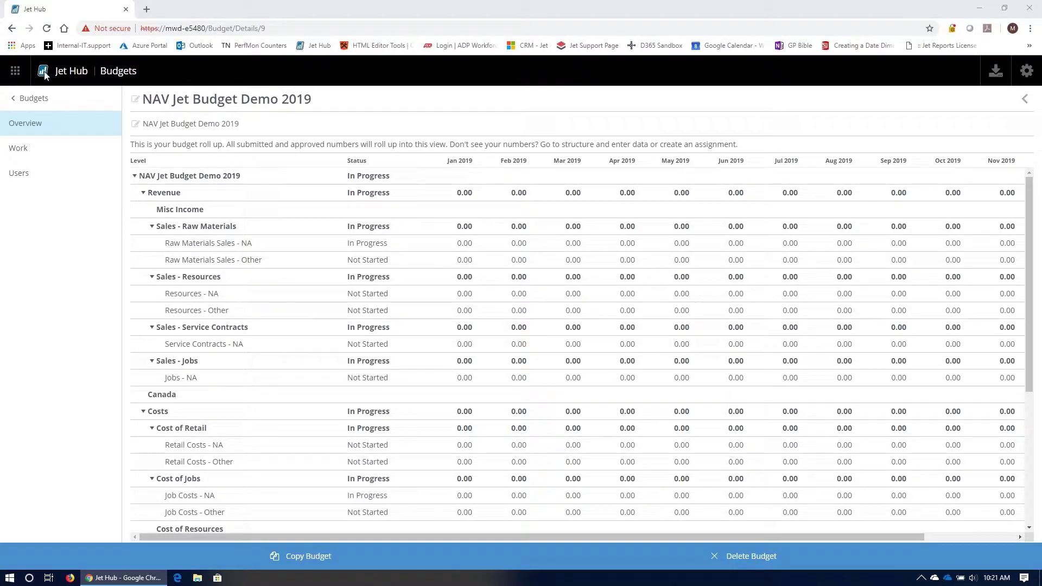
Step: Add a section named Sales - Retail under Revenue in the work structure and move it out to directly above Canada
click(22, 155)
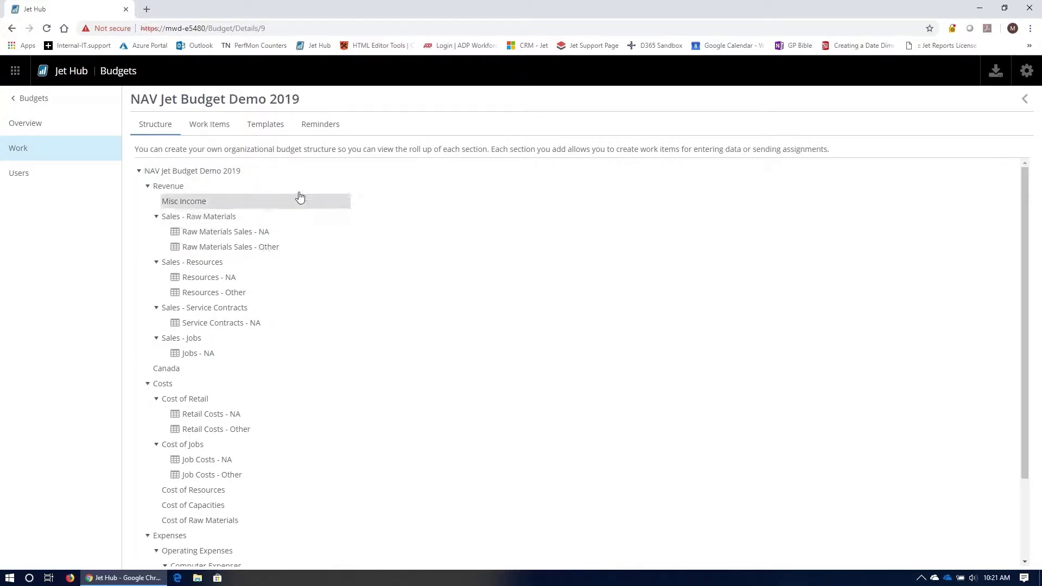
click(176, 190)
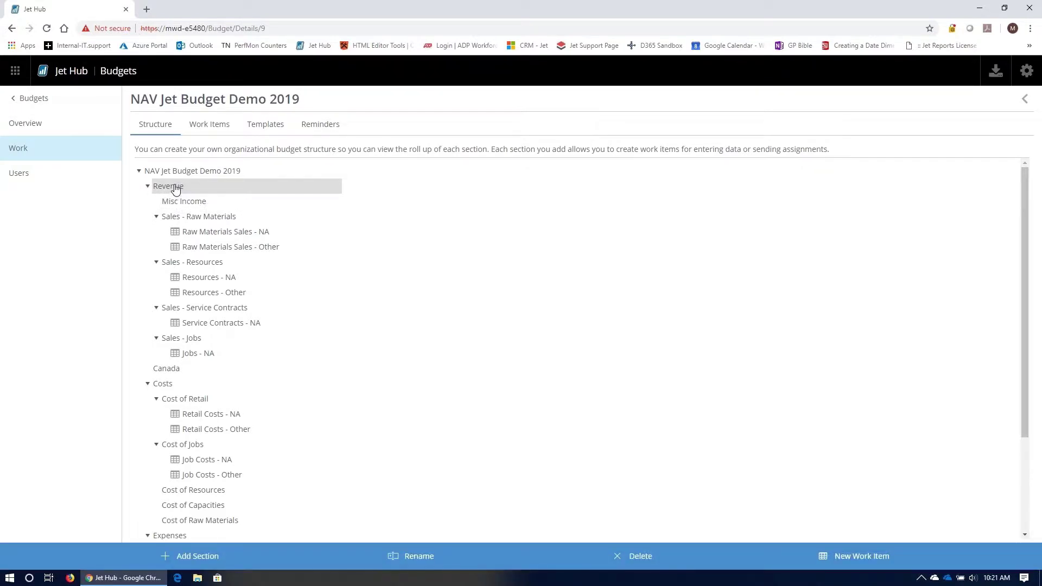
right_click(174, 188)
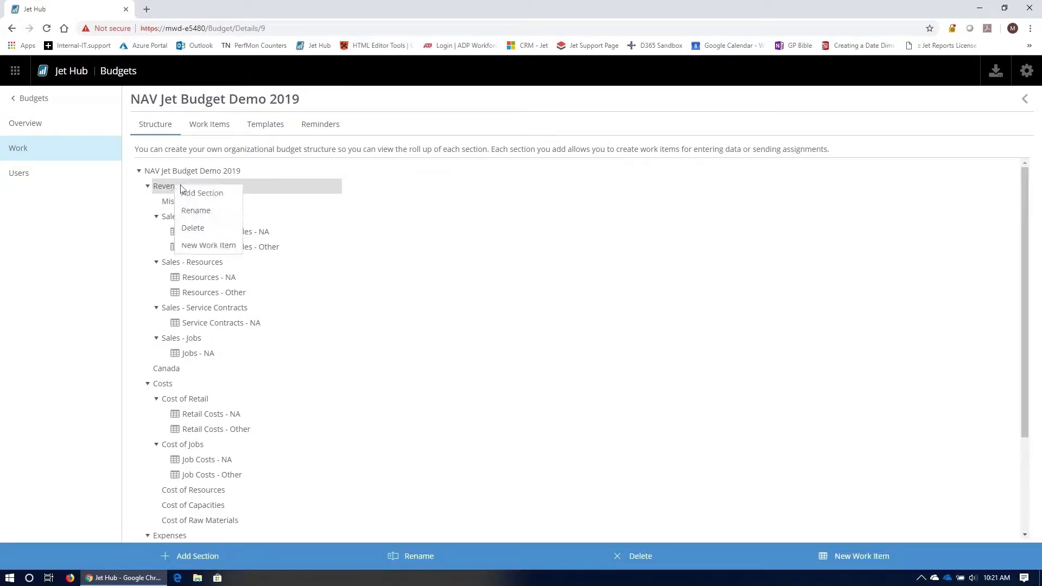
click(223, 196)
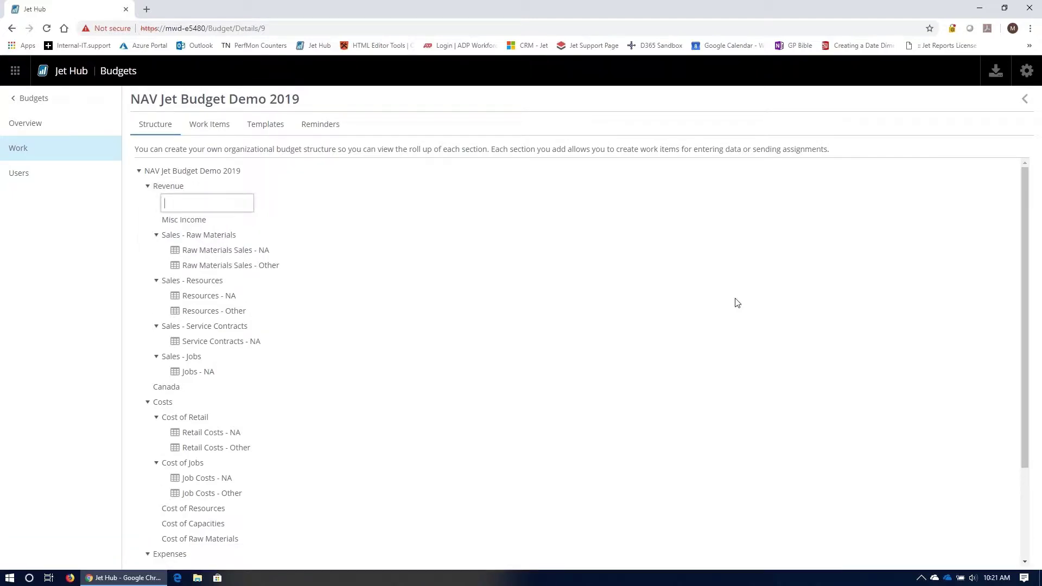
text(Sales - Retail)
key(Return)
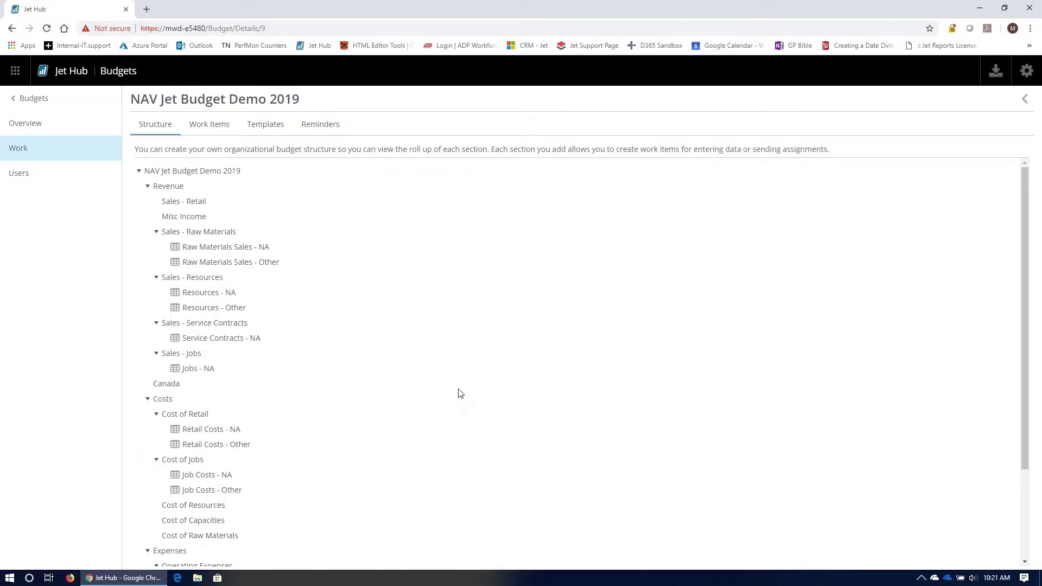
click(173, 203)
drag(177, 203, 168, 383)
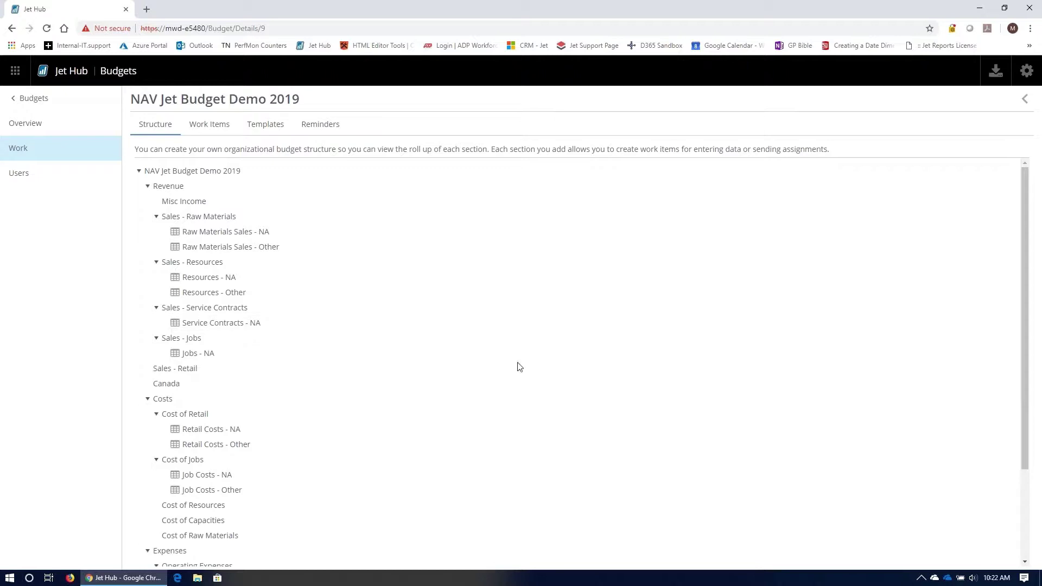
Step: Create a work item named Retail Sales - NA under Sales - Retail for assignment to another user, without a template
click(191, 374)
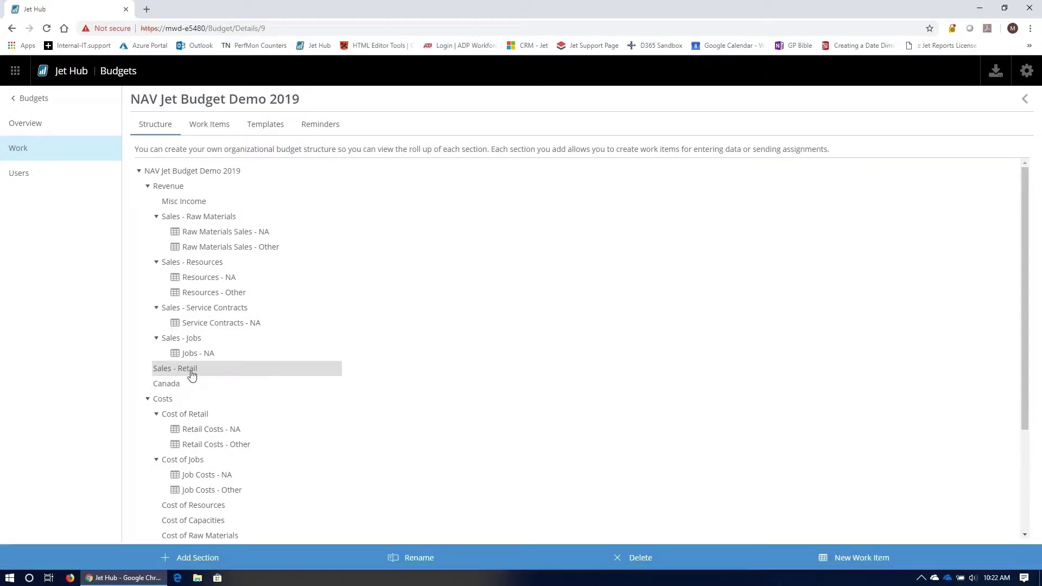
right_click(190, 369)
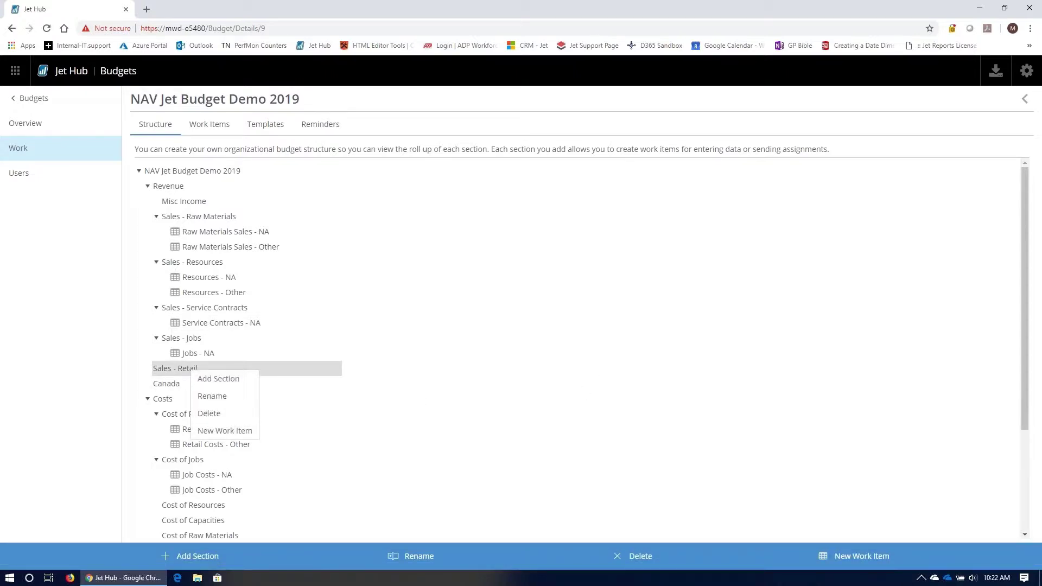
click(224, 431)
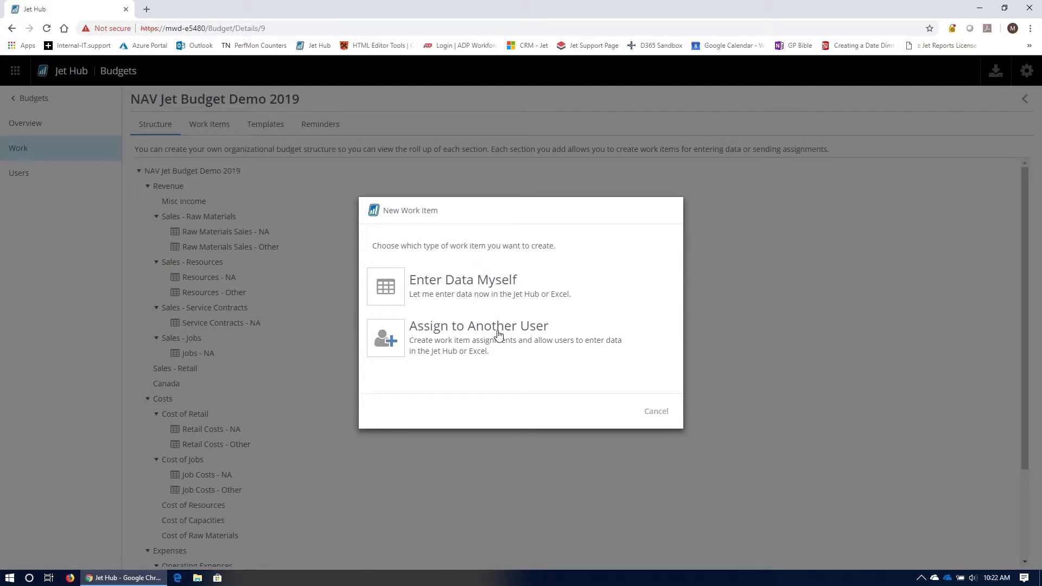
click(456, 339)
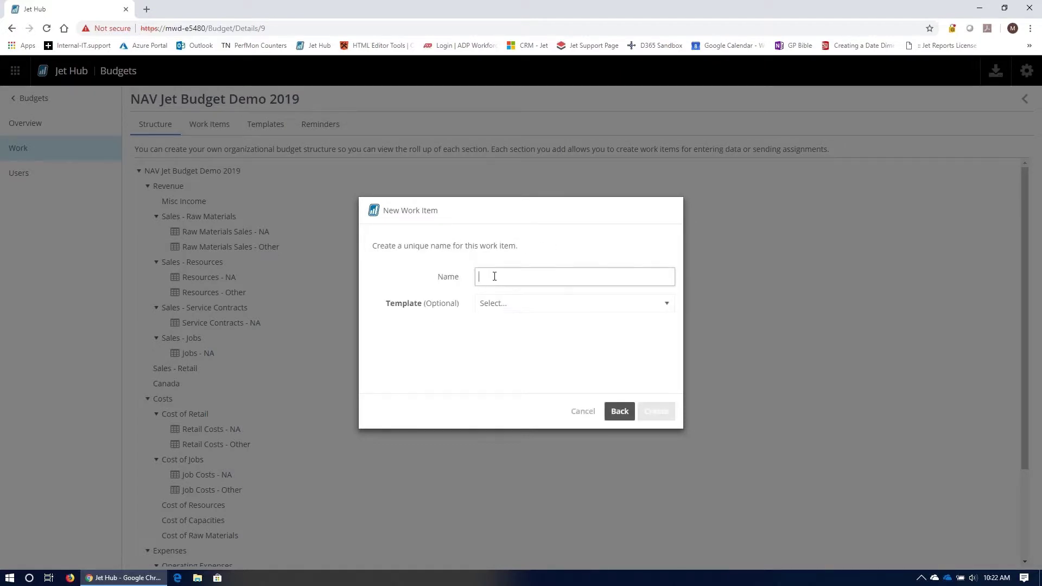
text(Sales - NA)
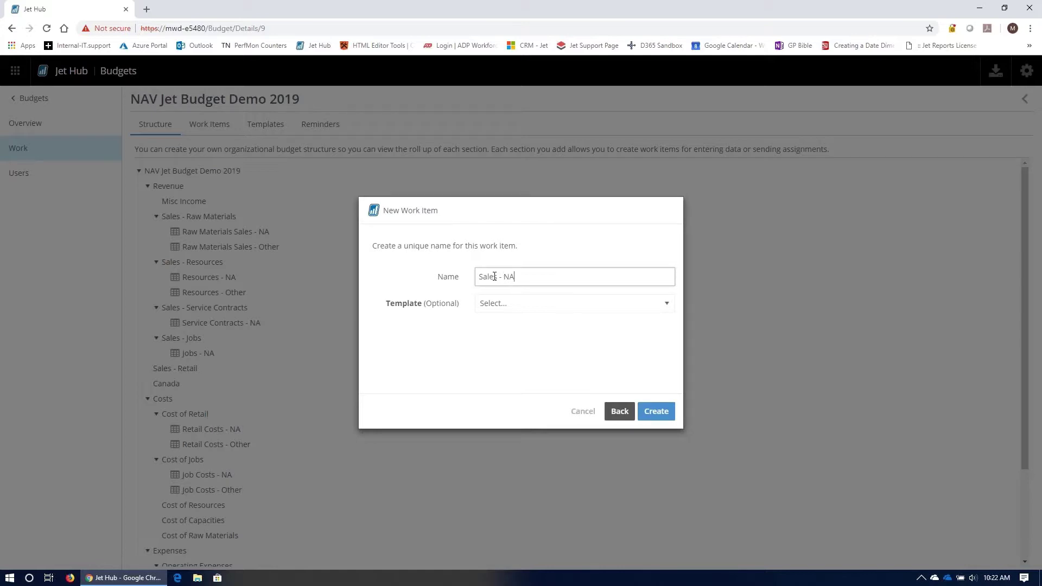
text(Retail)
key(Delete)
key(Delete)
key(Delete)
click(656, 411)
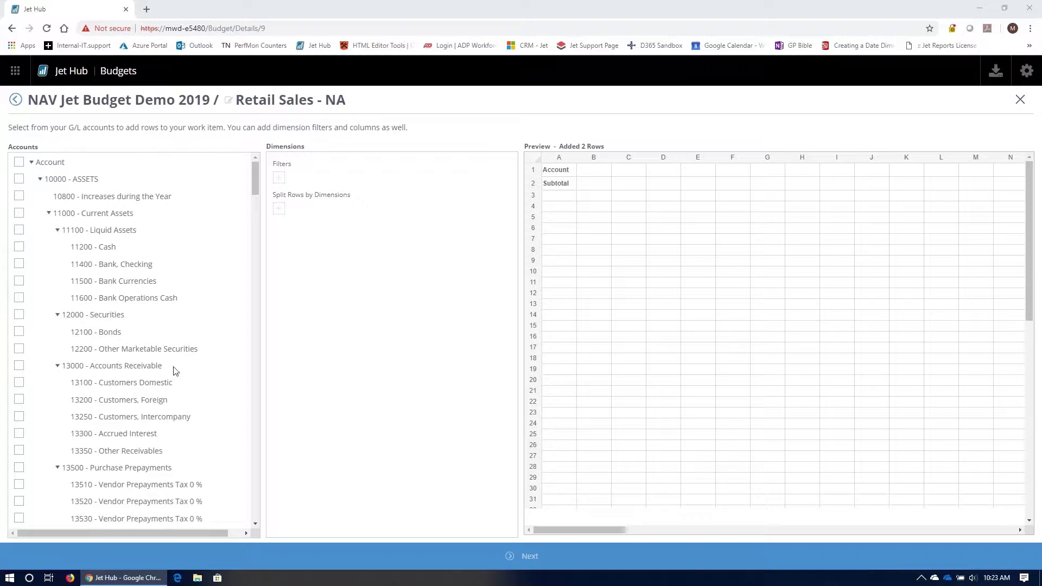
Step: Add the accounts 44100 - Sales, Retail - Dom., 45000 - Consulting Fees - Dom. and 45200 - Discount Granted as rows of the work item
scroll(150, 333, down, 1)
scroll(150, 333, down, 15)
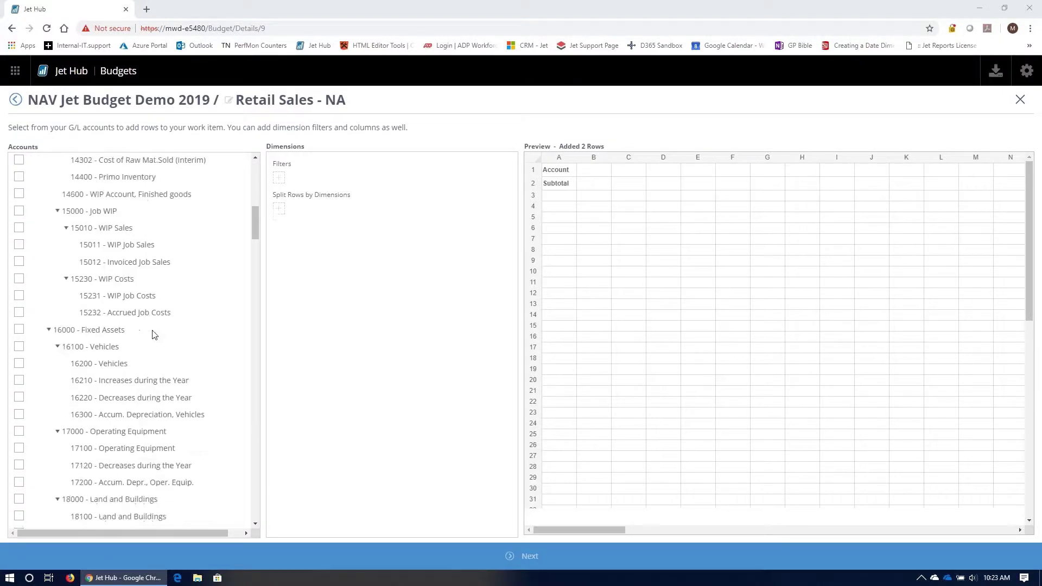
scroll(152, 353, up, 15)
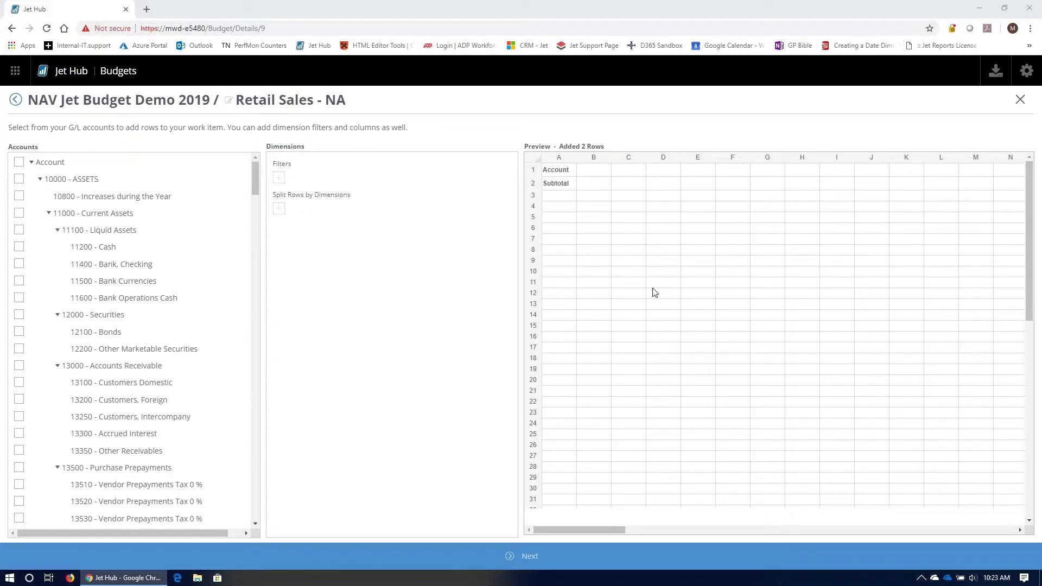
scroll(157, 356, down, 9)
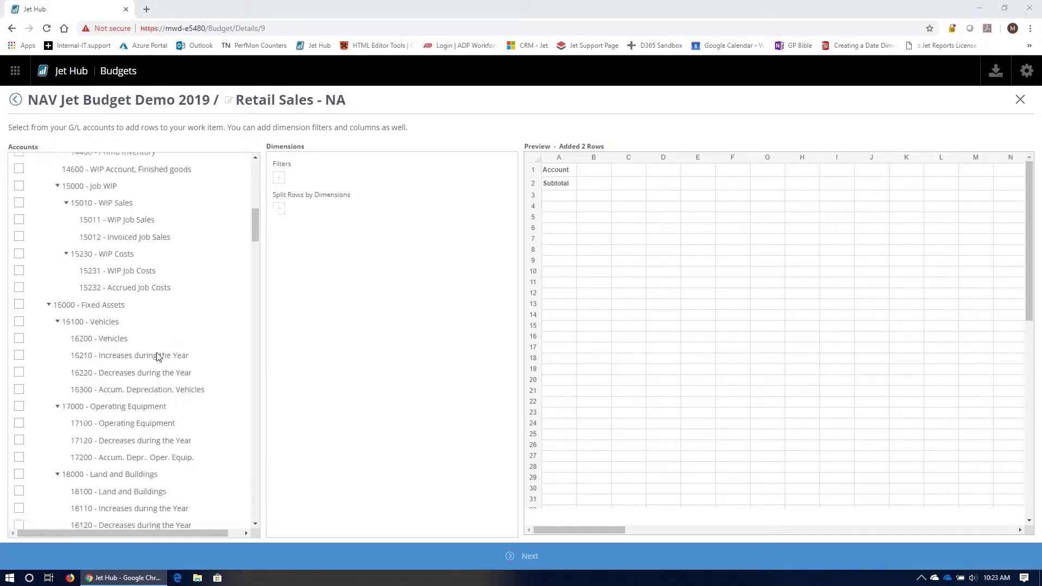
scroll(157, 356, down, 15)
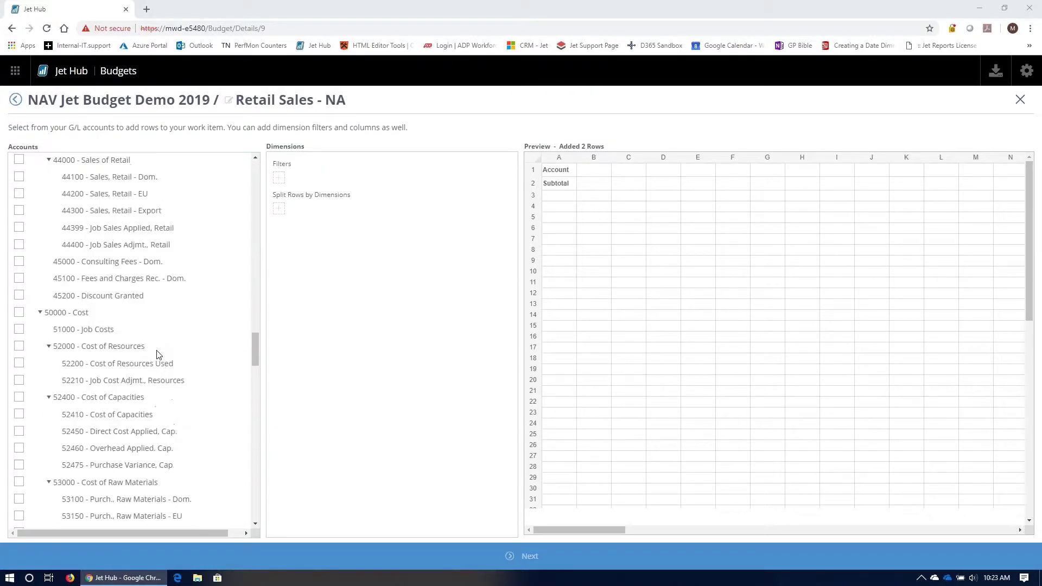
scroll(170, 321, up, 1)
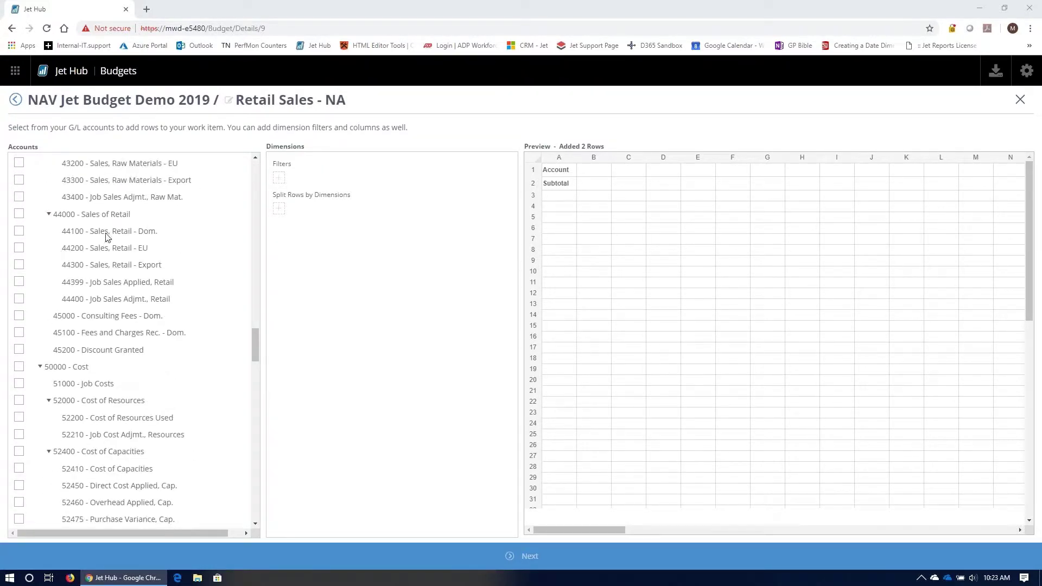
click(19, 232)
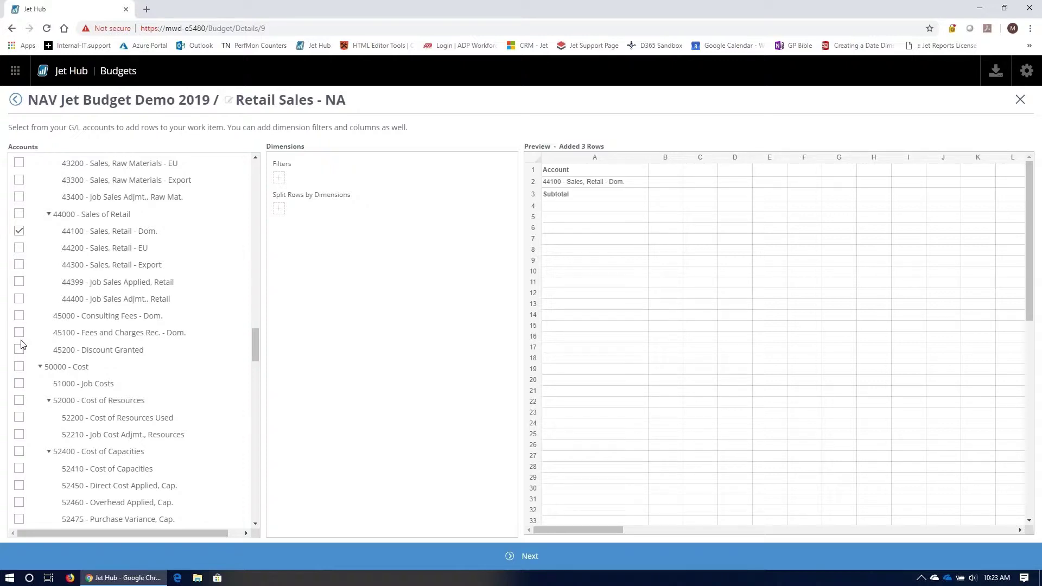
click(19, 317)
click(20, 350)
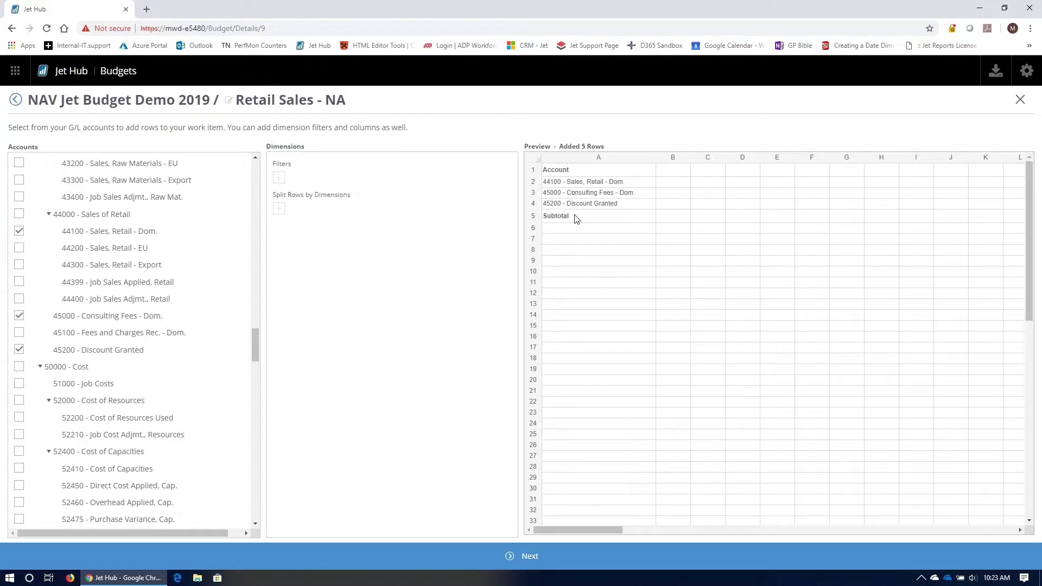
Step: Add a Department dimension filter to the work item and set it to Sales
click(281, 179)
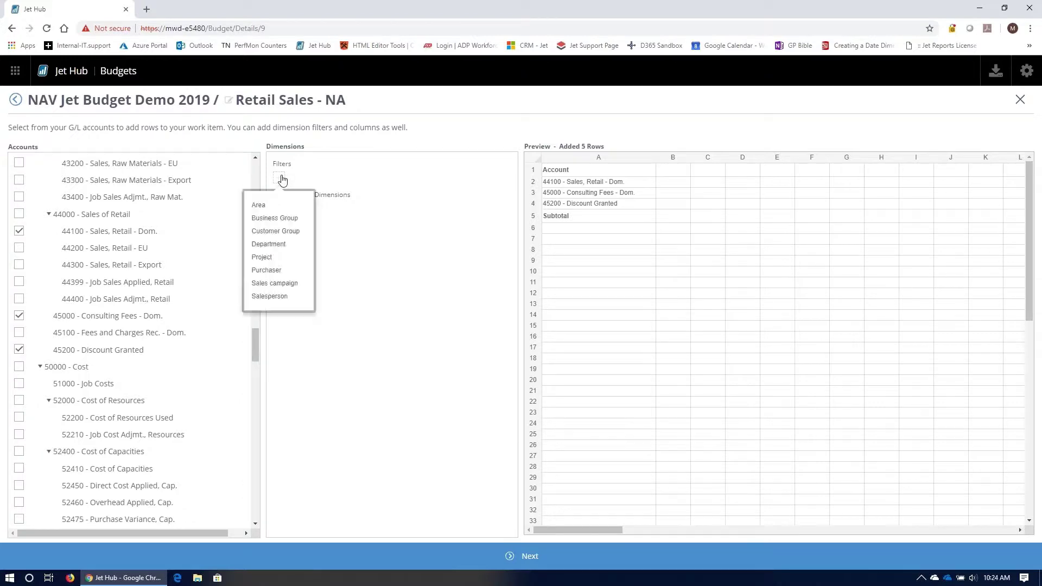
click(279, 245)
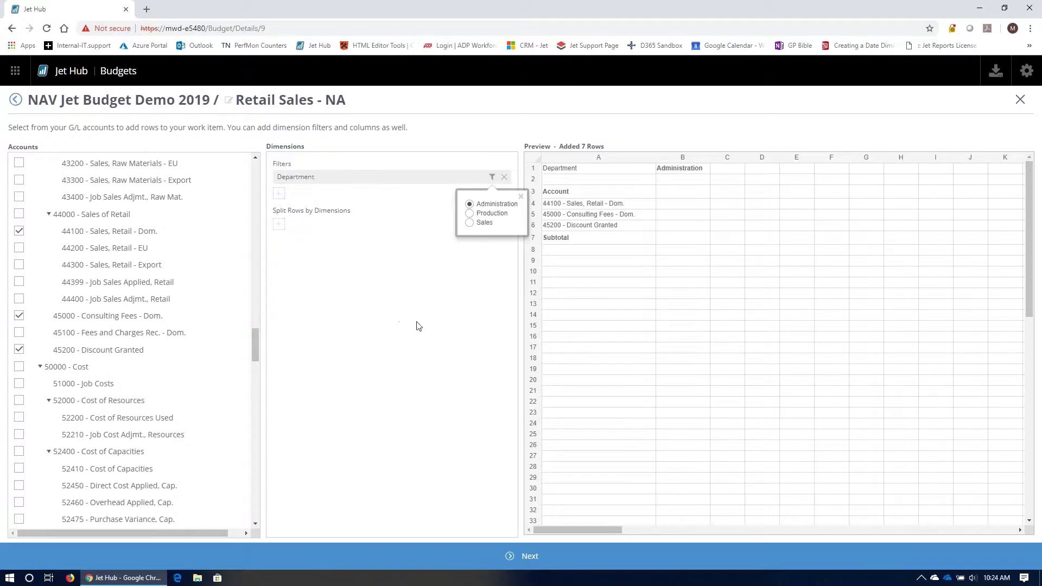
click(469, 223)
click(382, 274)
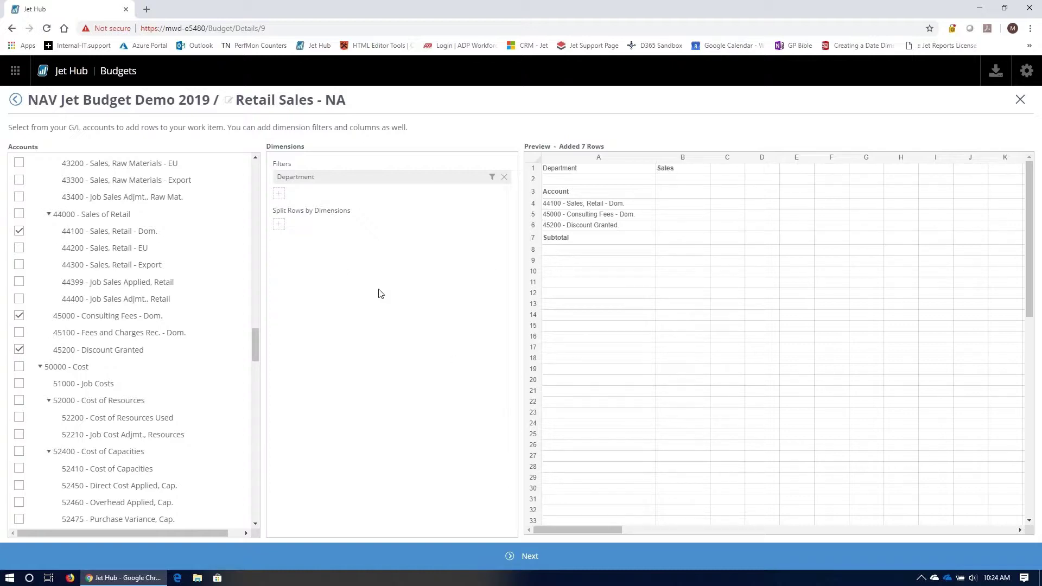
Step: Split the work item's rows by Customer Group, keeping only Medium Business and Small Business
click(279, 224)
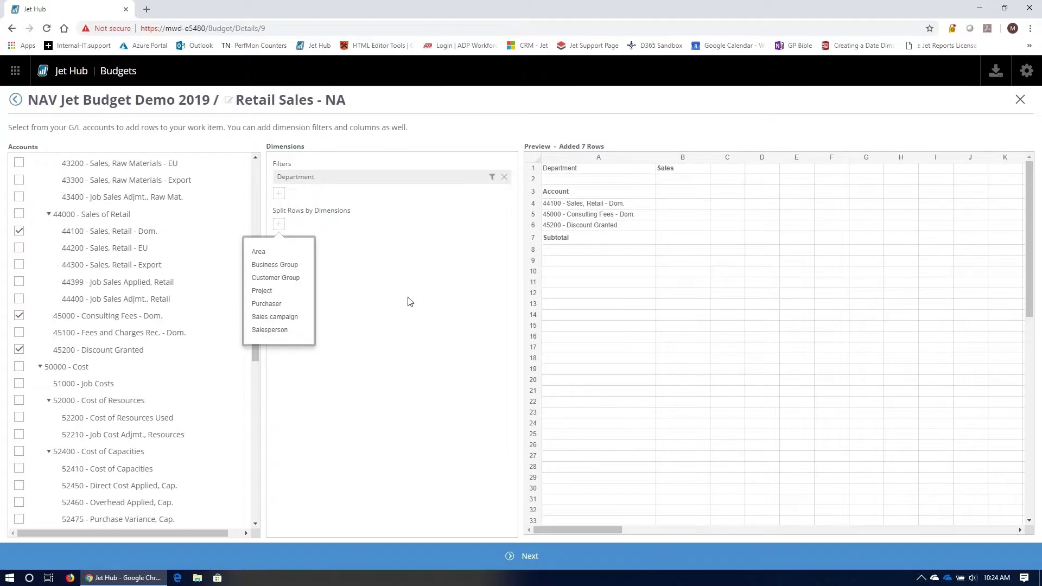
click(280, 285)
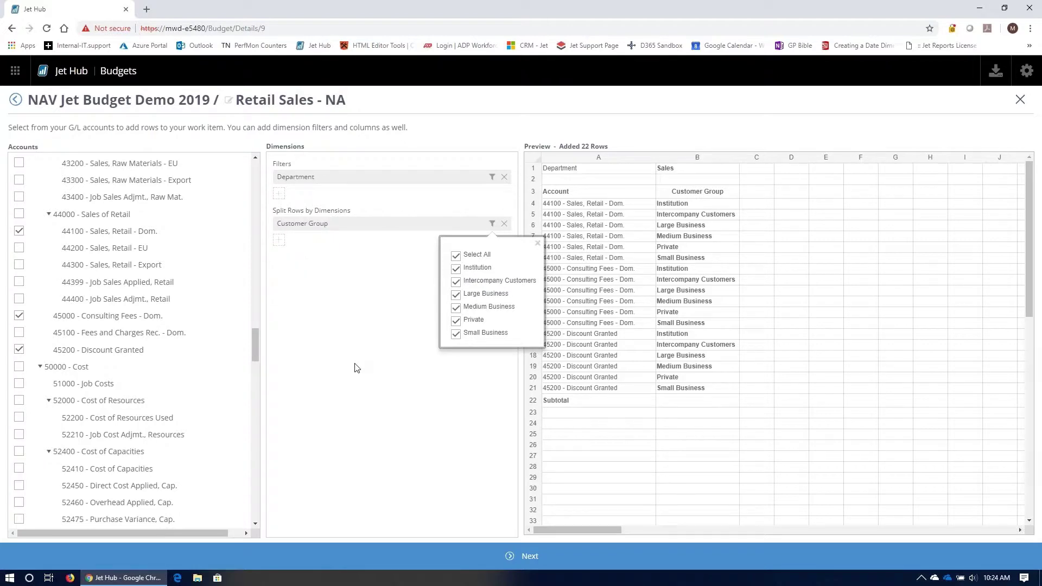
click(455, 258)
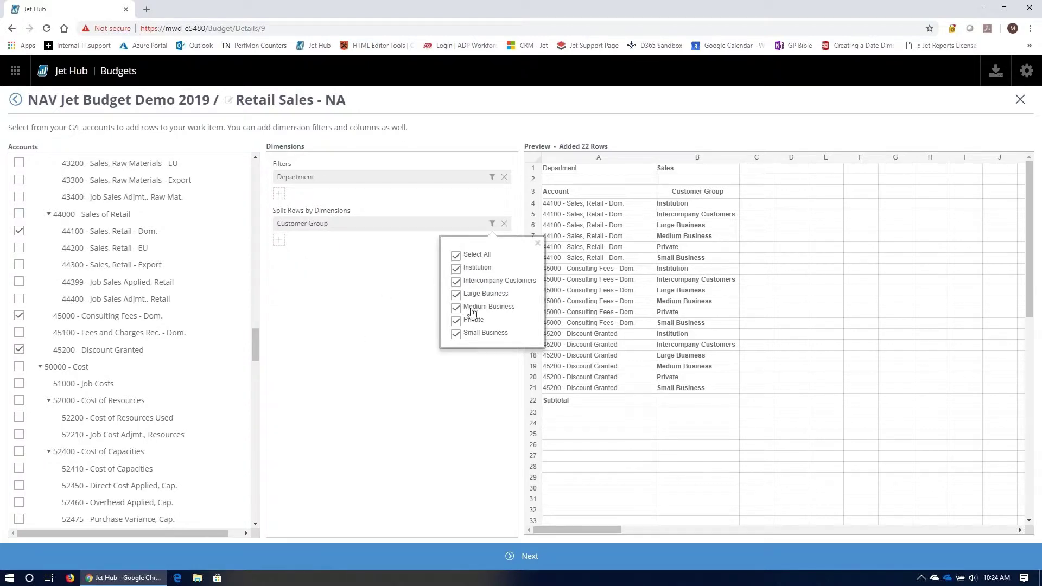
click(455, 334)
click(455, 307)
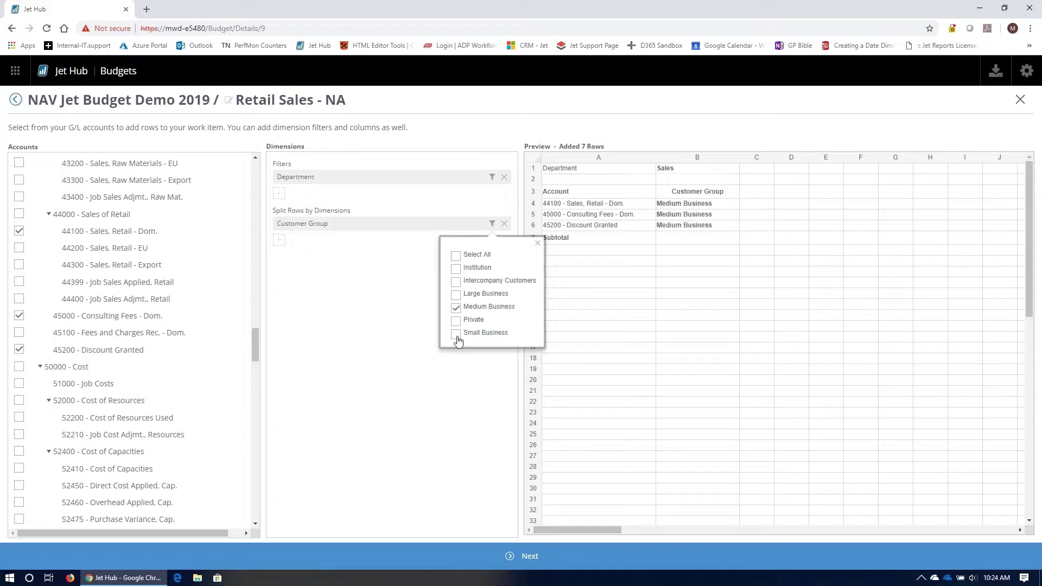
click(351, 320)
click(492, 225)
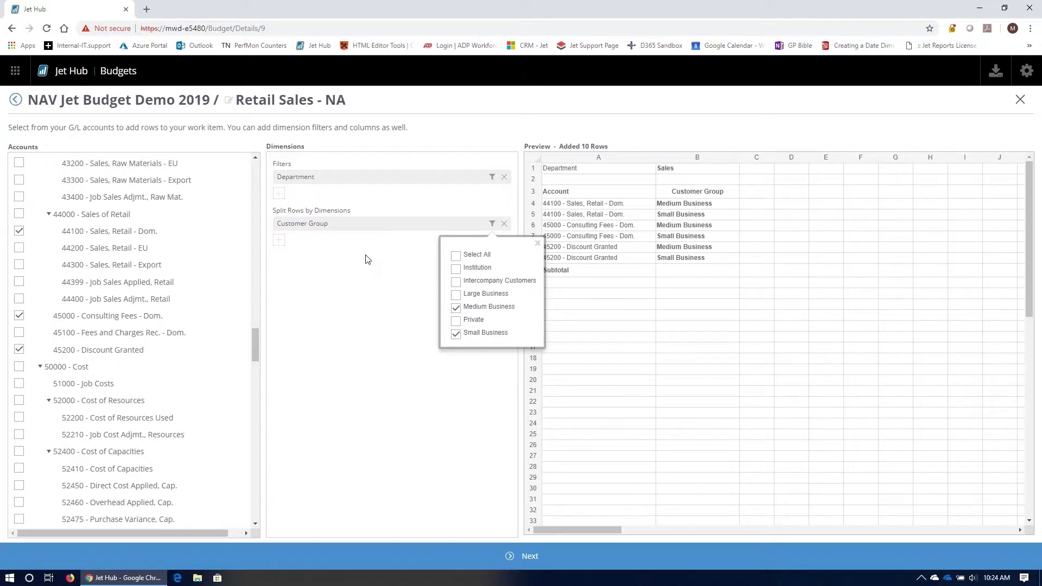
click(386, 321)
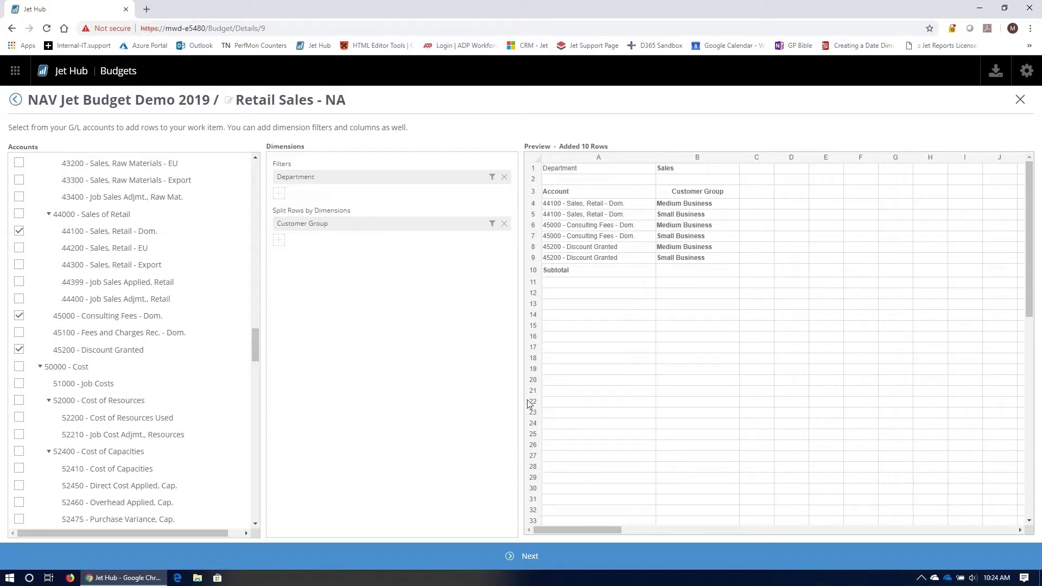
Step: Continue to the work item assignment, choose the approver by name and set the contributor to the budgets user
click(538, 556)
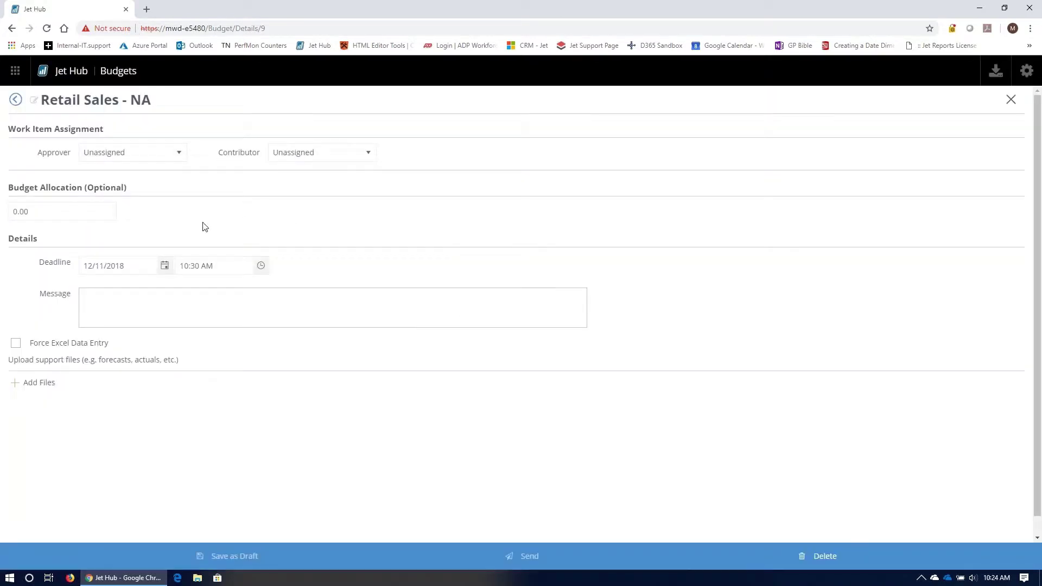
click(179, 155)
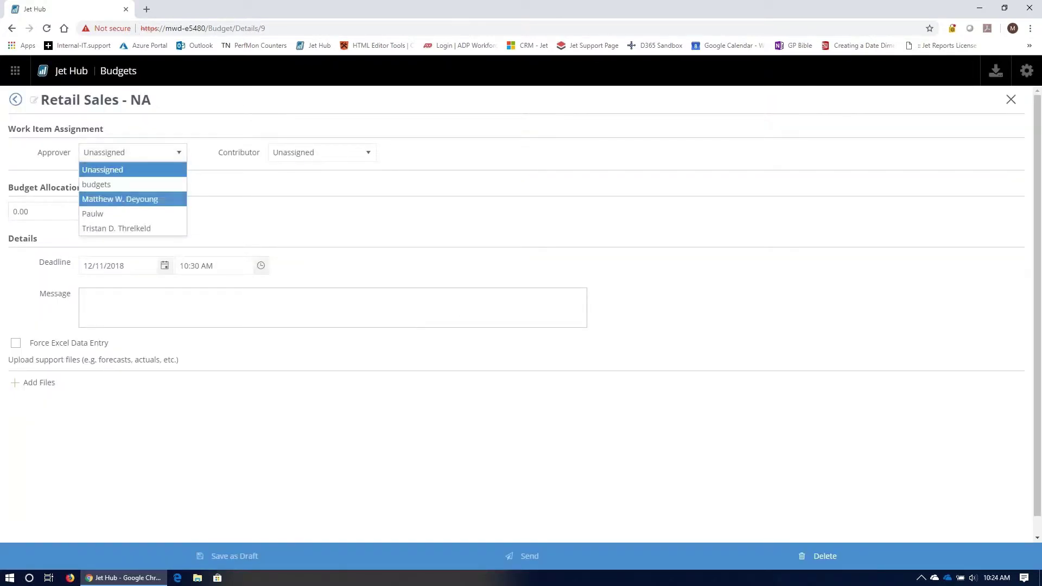
click(128, 200)
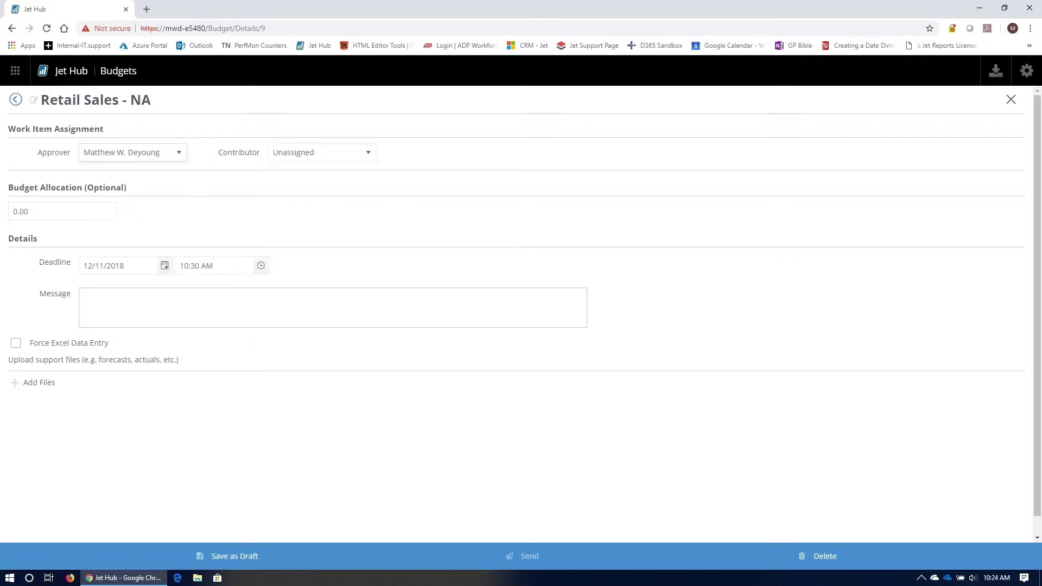
click(371, 154)
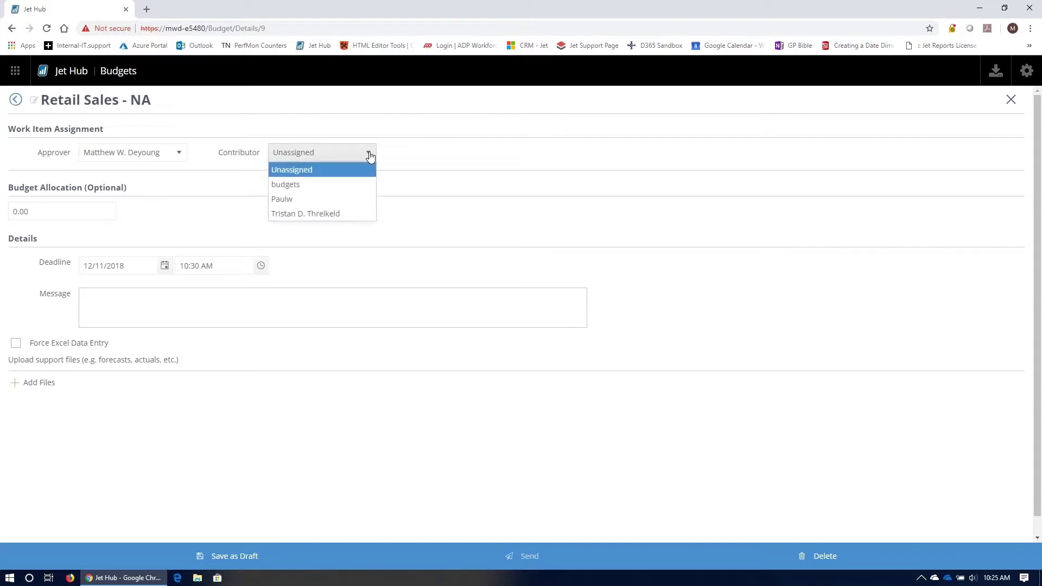
click(306, 190)
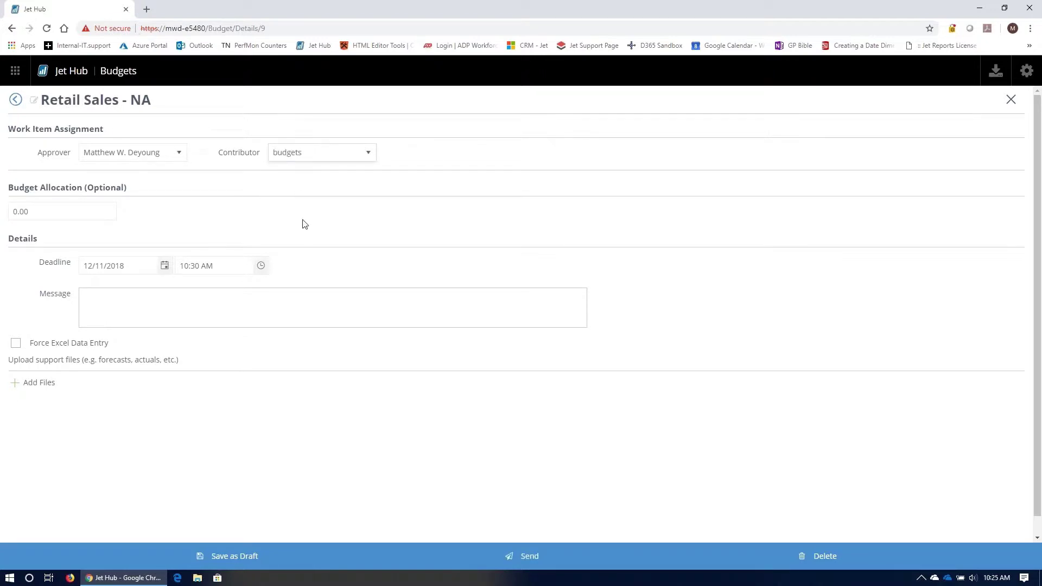
Step: Set the work item's deadline date to 12/31/2018
click(48, 213)
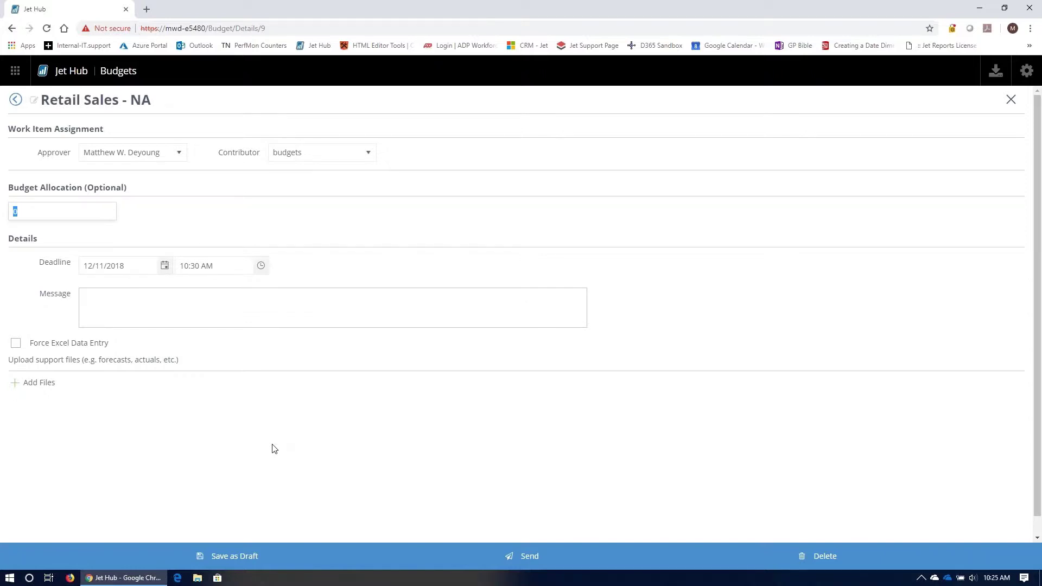
click(126, 263)
click(165, 267)
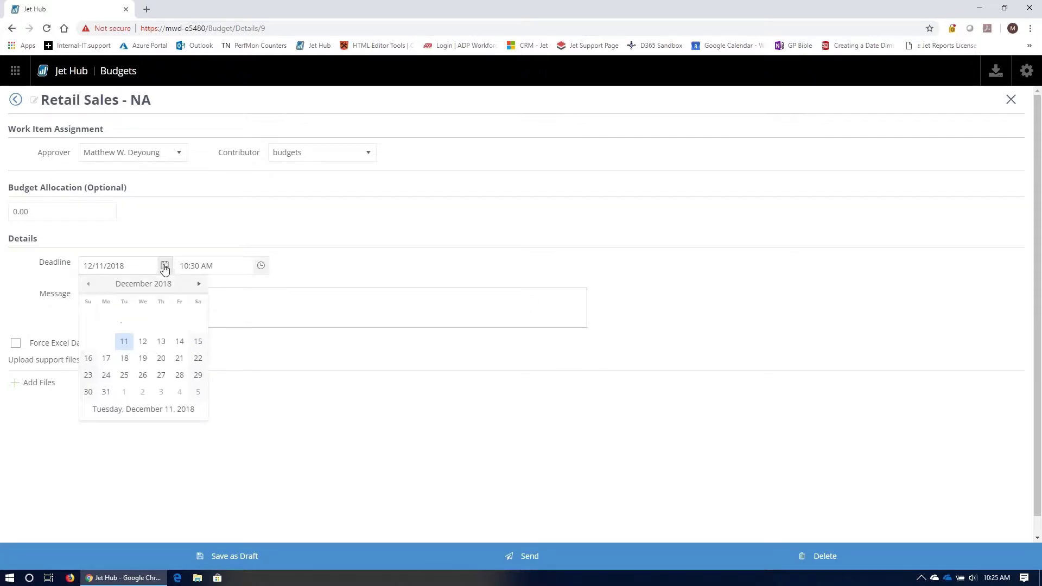
click(106, 394)
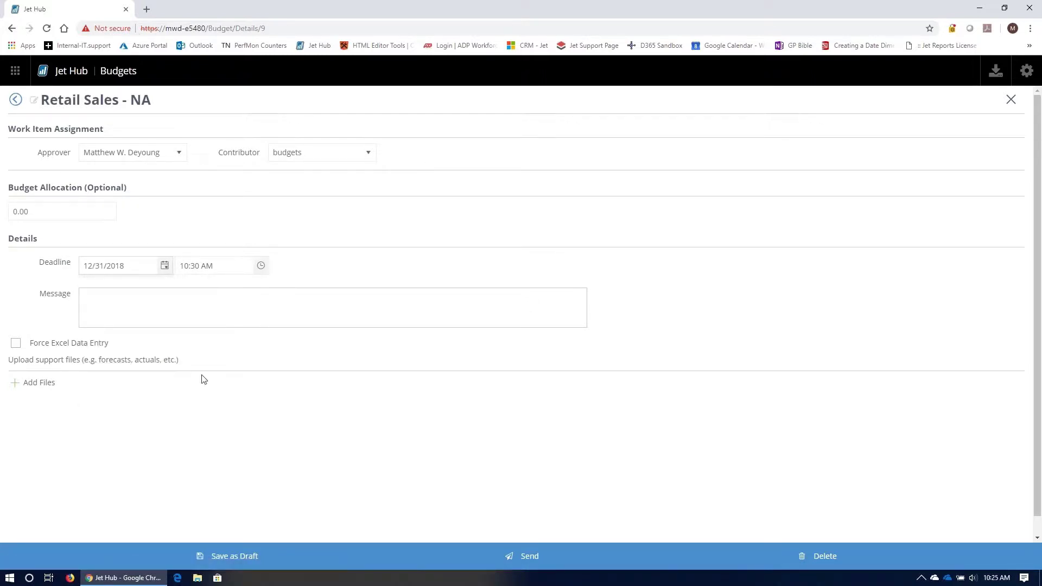
Step: Send the work item to its contributor without a message and select Retail Sales - NA among the budget's work items
click(159, 307)
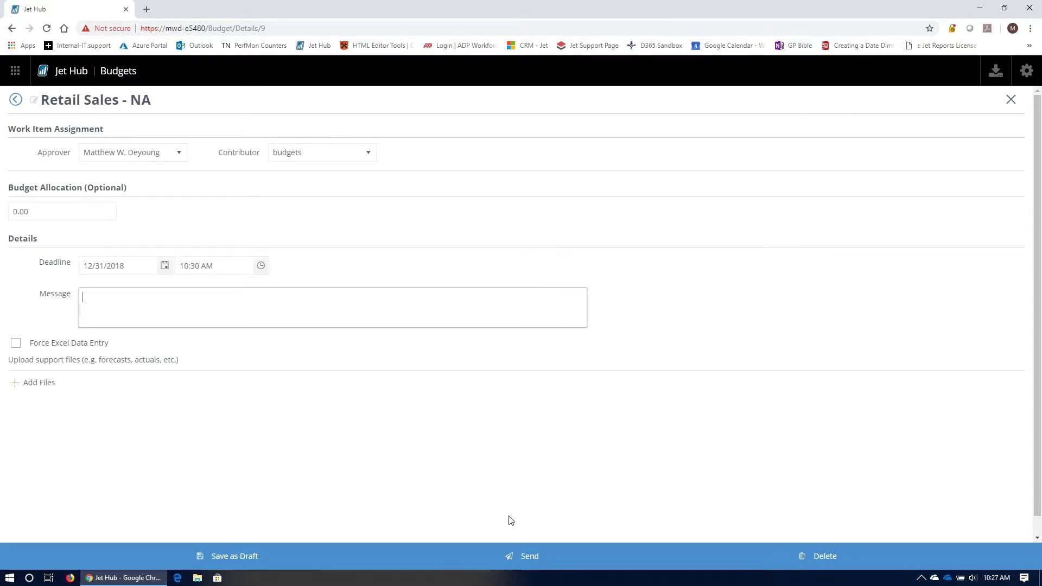
click(531, 558)
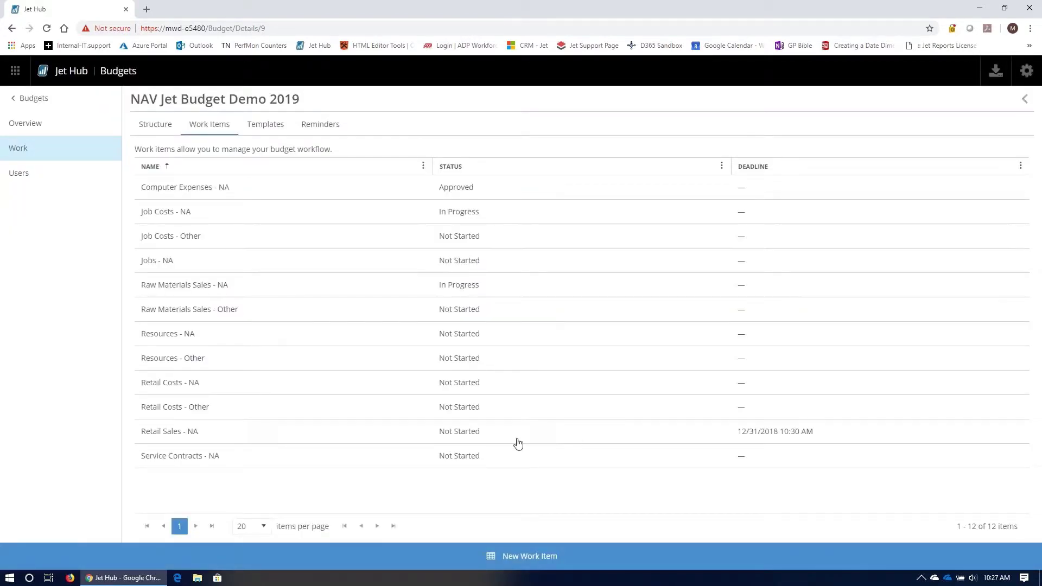
click(177, 434)
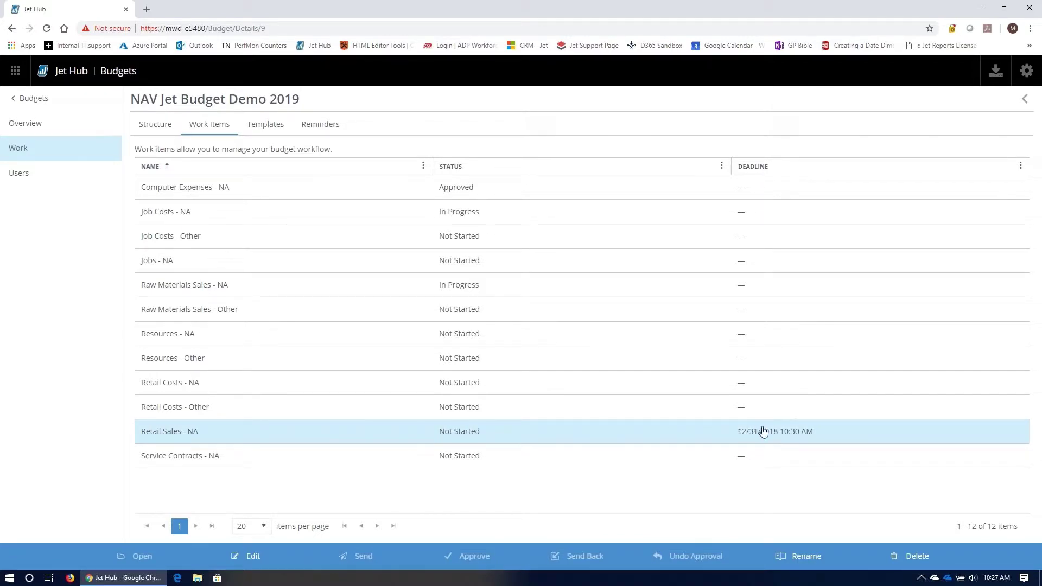
Step: Switch to the Jet Hub session in Firefox, maximize its window and go to Budgets
click(70, 577)
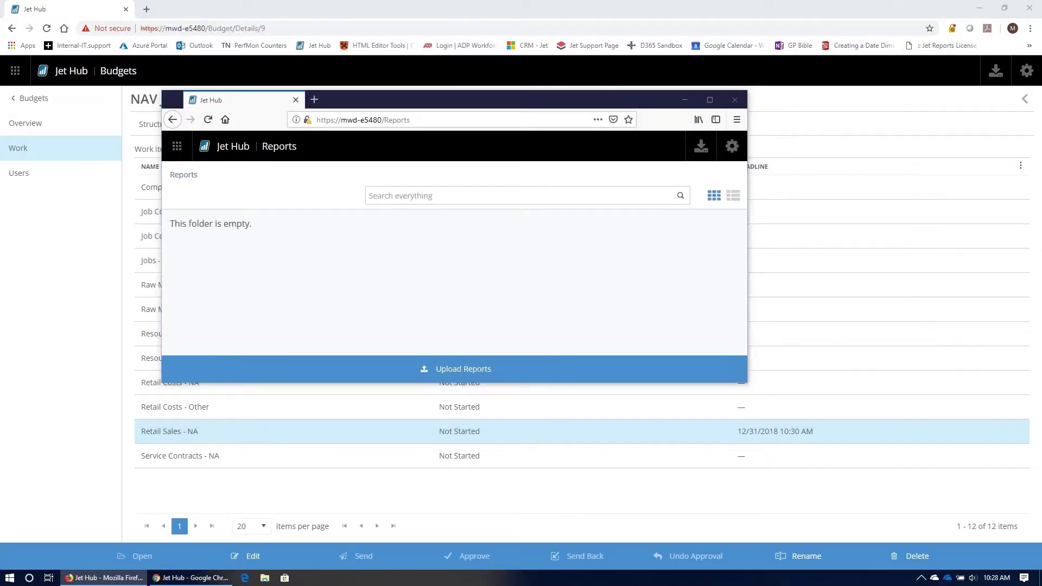
drag(449, 103, 391, 20)
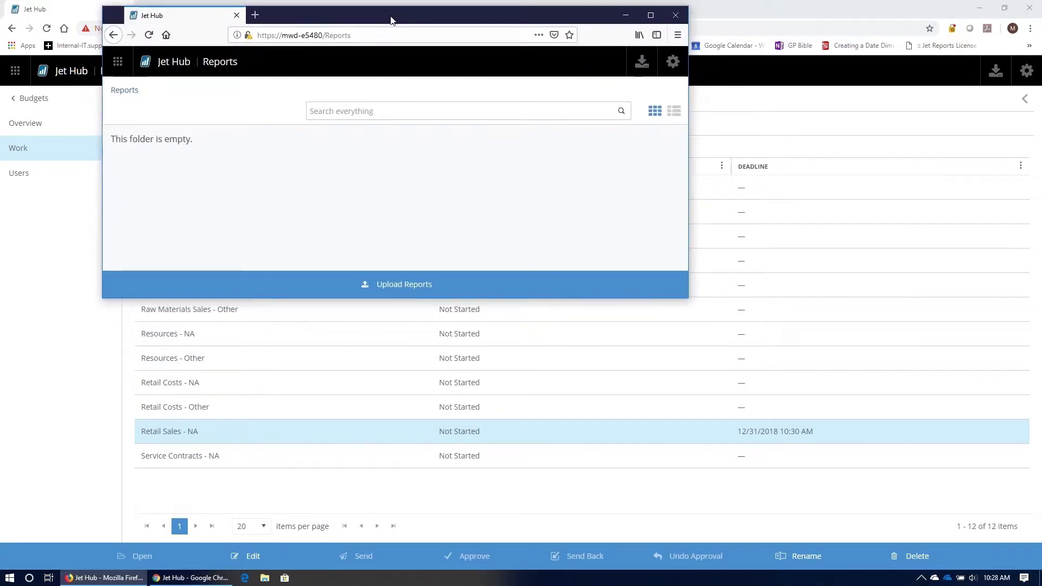
double_click(391, 20)
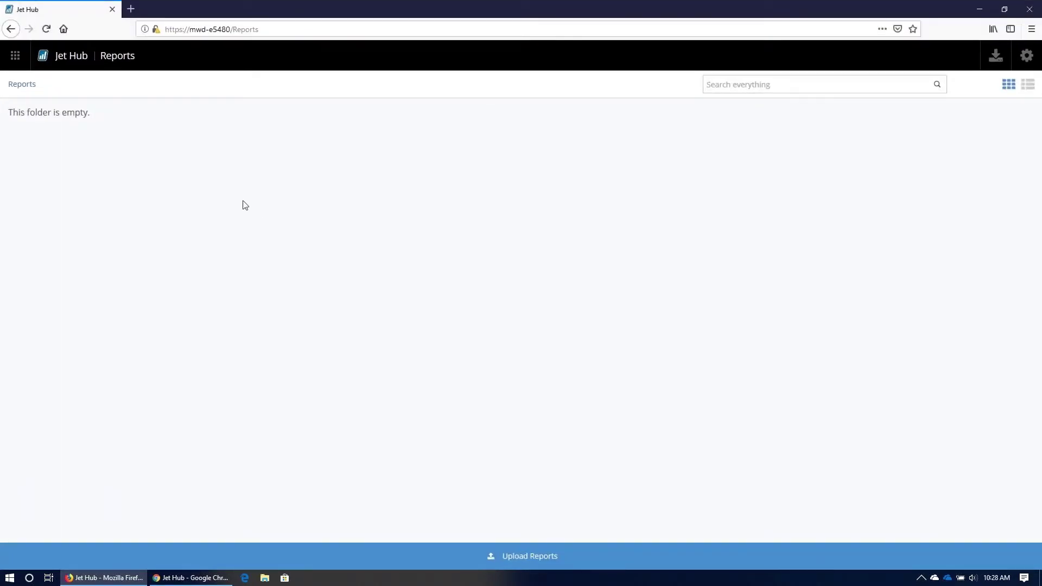
click(17, 56)
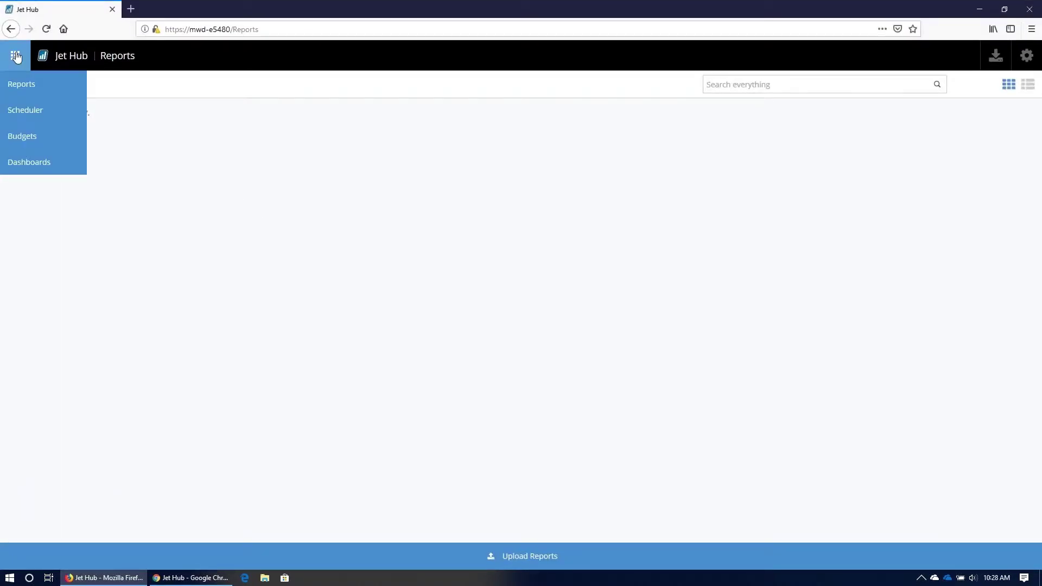
click(24, 142)
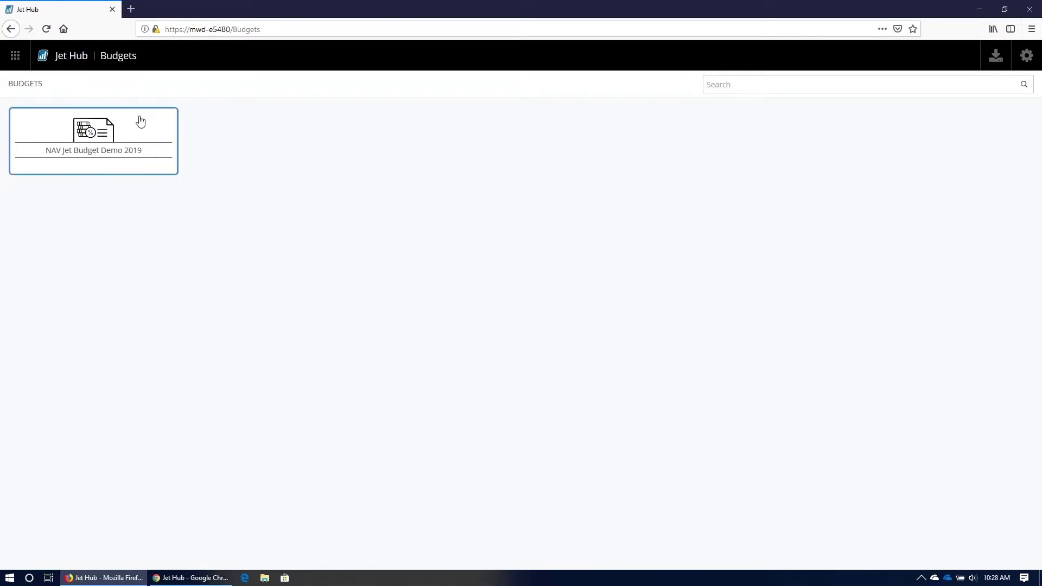
Step: Open the NAV Jet Budget Demo 2019 budget and bring up the data entry choices for the Retail Sales - NA work item
click(98, 128)
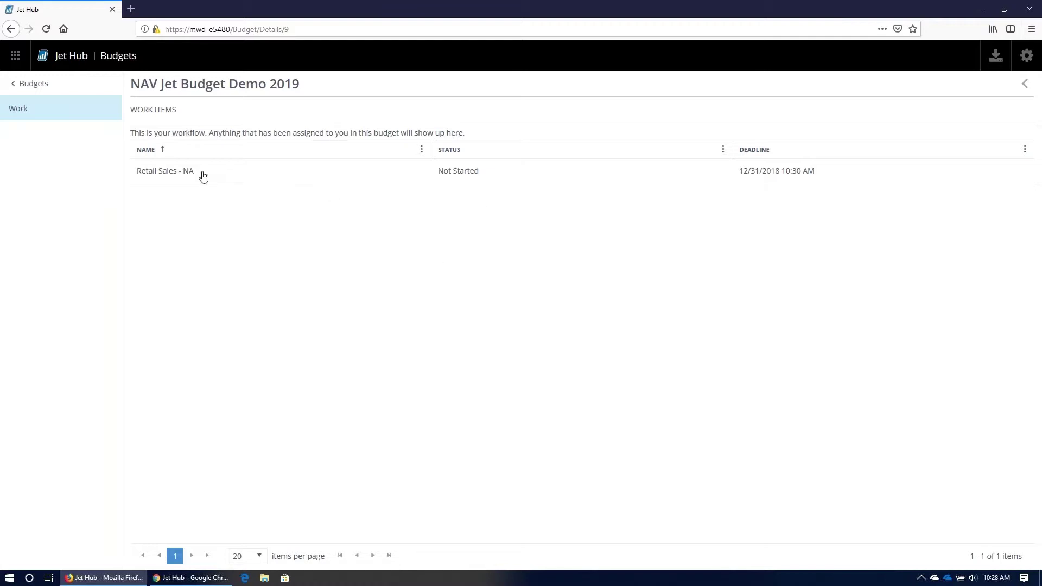
click(166, 173)
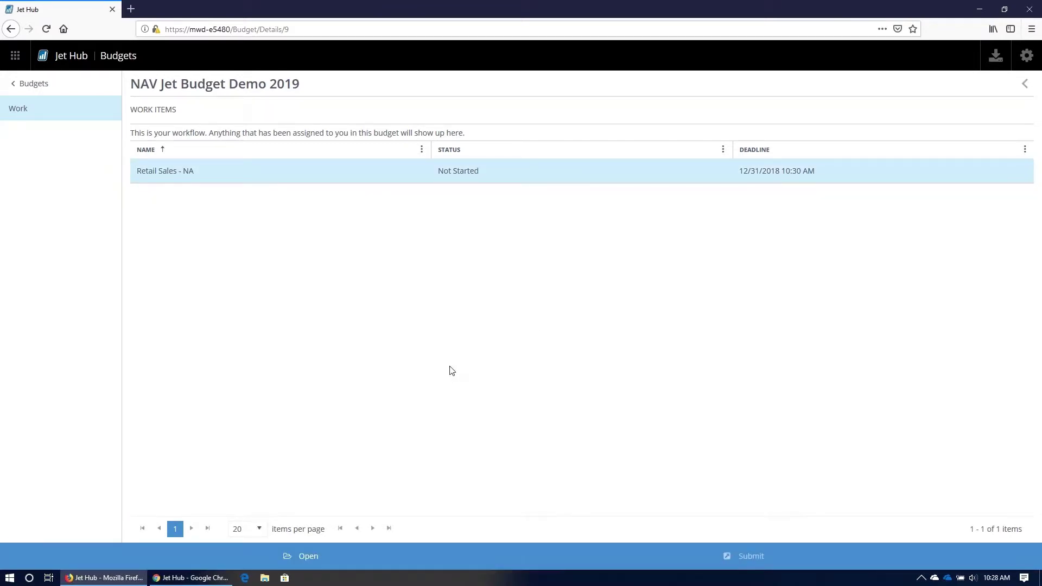
click(308, 558)
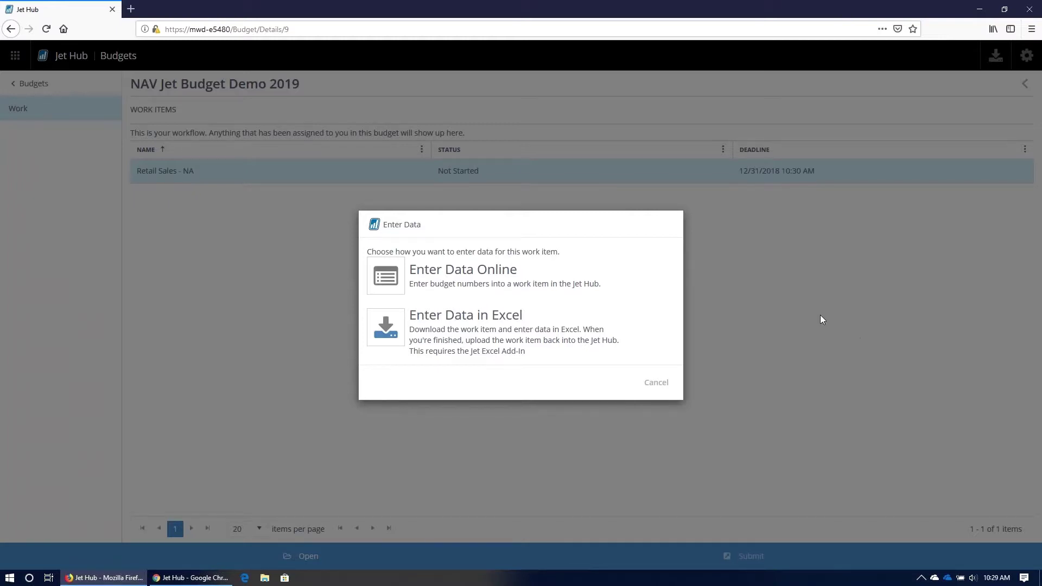
Step: Open the work item for online data entry and enter 1000 for Jan 2019 and 2000 for Feb 2019 in the first account row
click(434, 283)
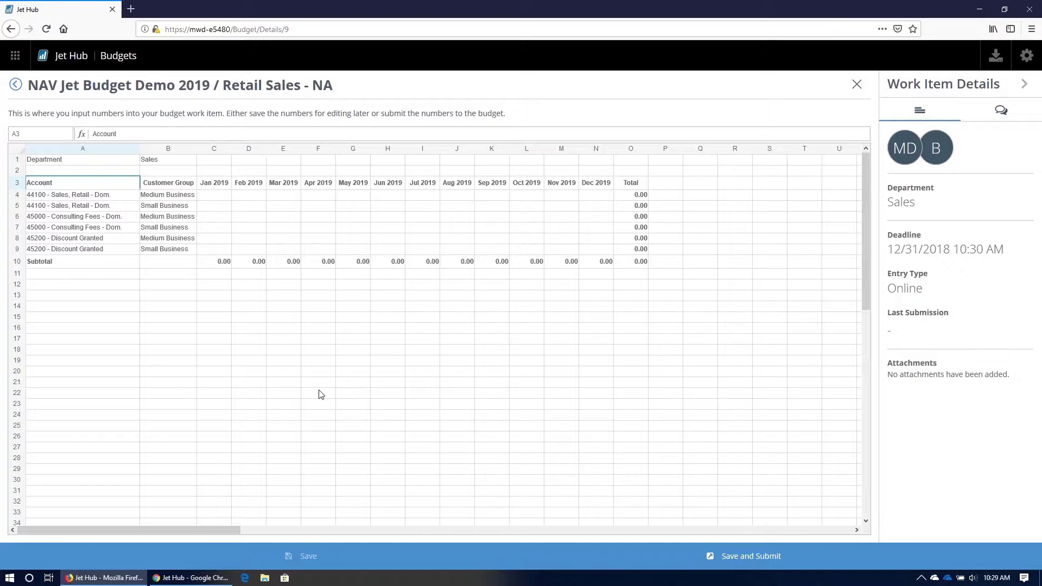
click(256, 214)
click(205, 194)
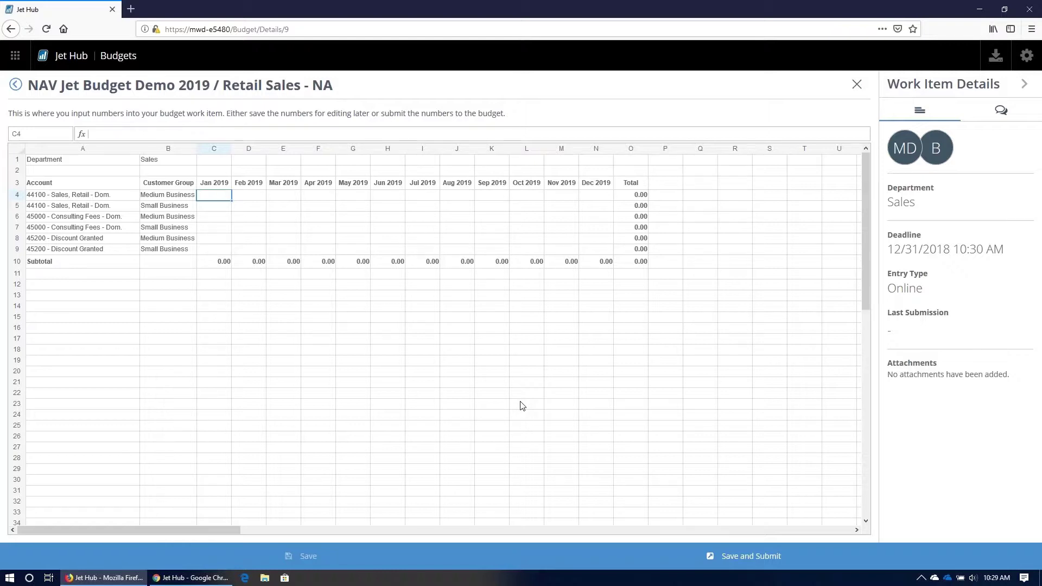
text(1000)
key(Tab)
text(20)
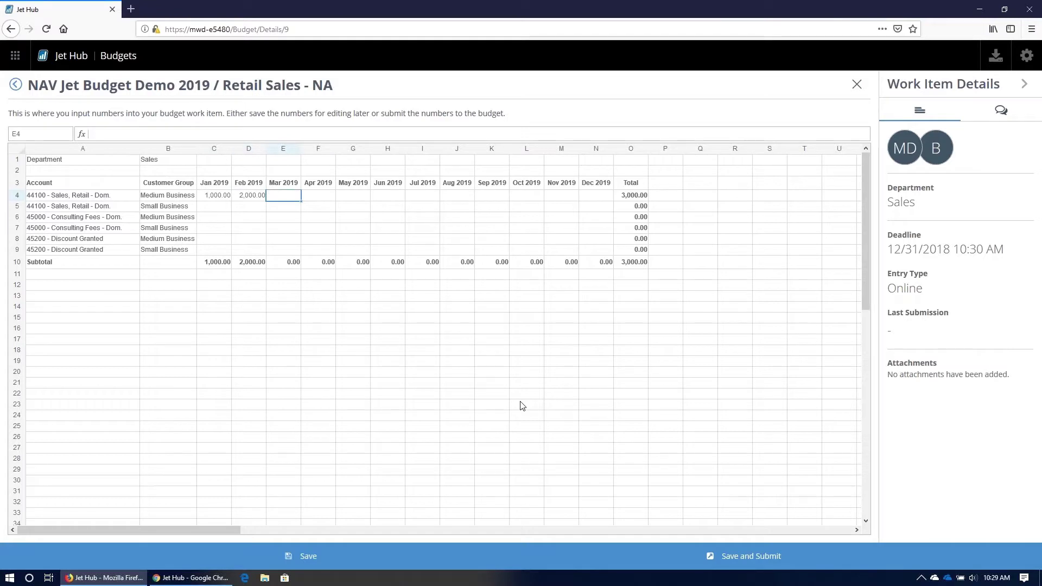
Step: Extend the January and February series of the first account row through Dec 2019
key(Left)
key(Left)
key(shift+Right)
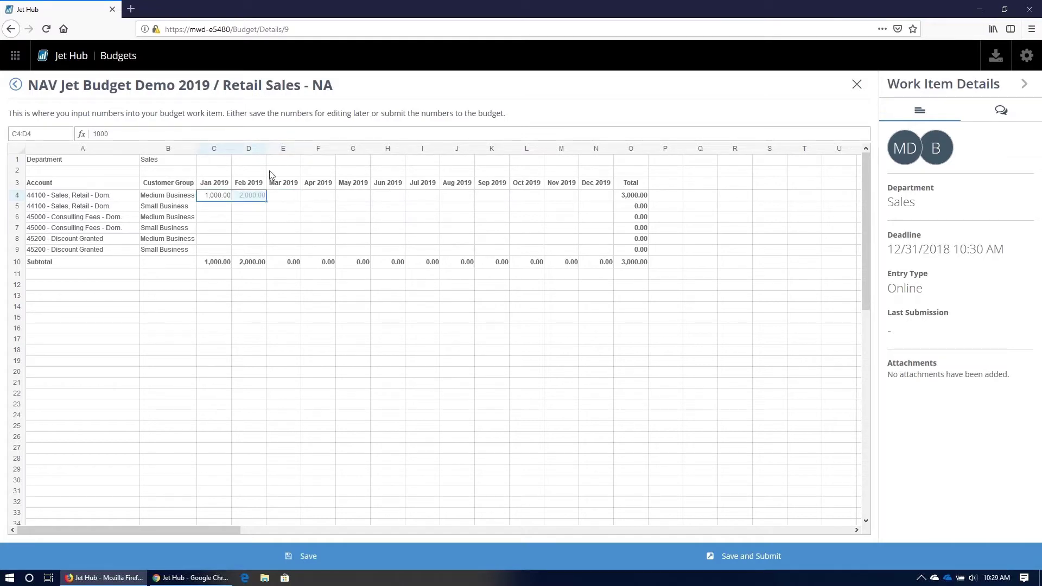
drag(266, 205, 602, 199)
right_click(602, 199)
click(569, 210)
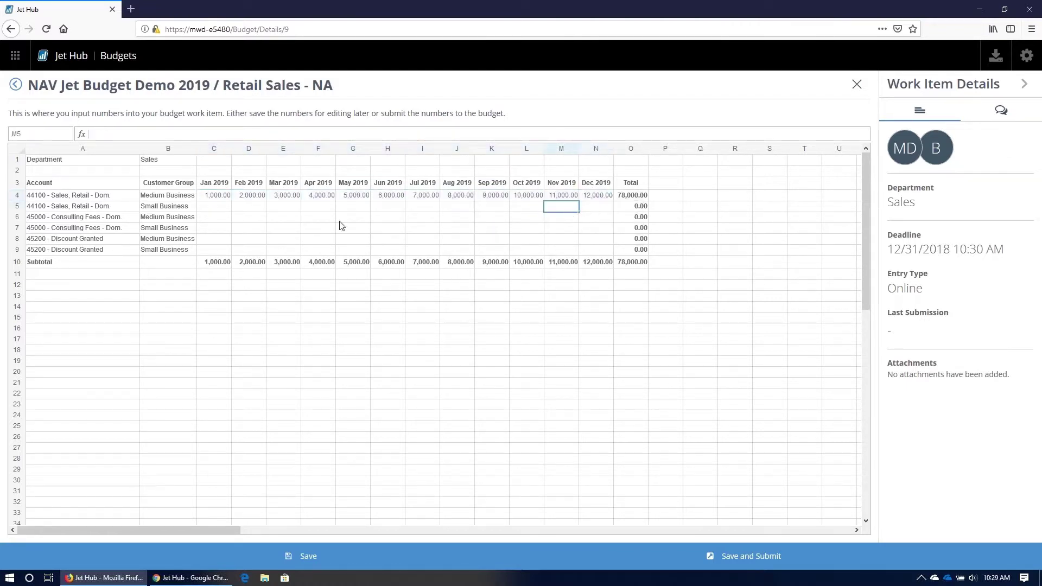
Step: Enter the formula =c4*.5 in C5 and fill it across to Dec 2019 and down through row 9
click(219, 208)
text(=c4*)
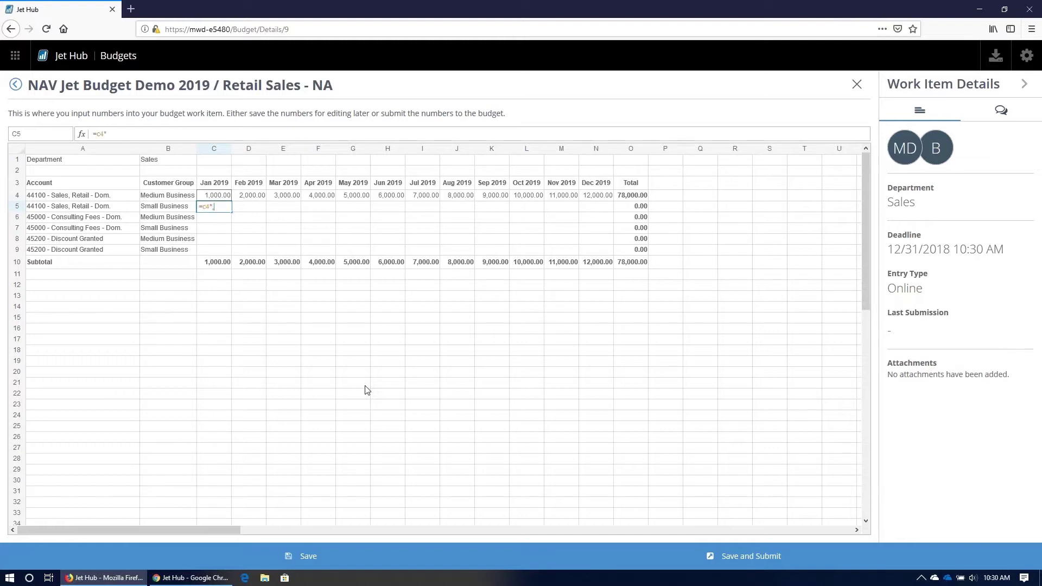
text(.5)
key(Return)
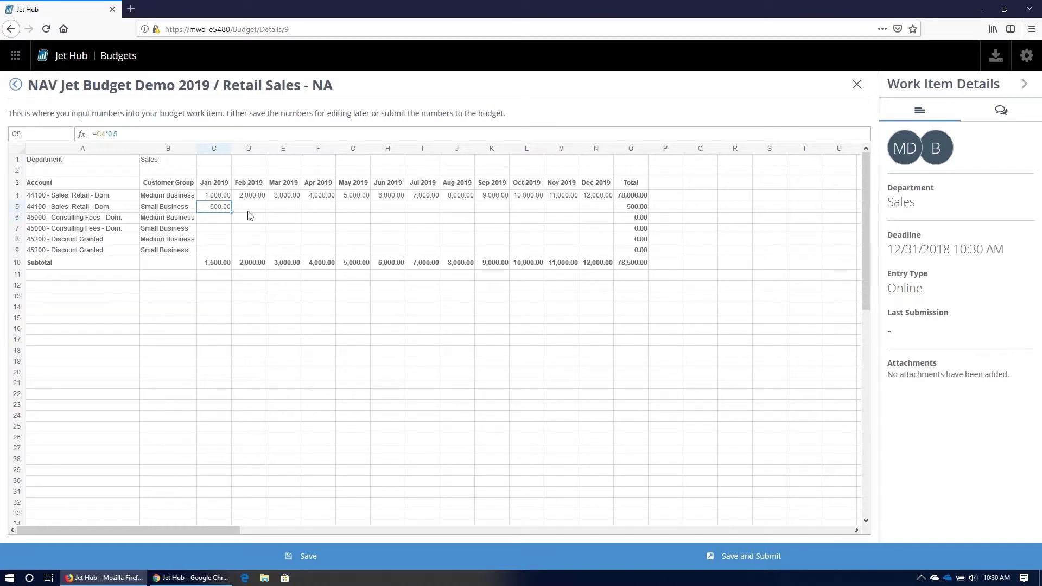
drag(234, 213, 613, 213)
drag(614, 212, 614, 253)
click(277, 218)
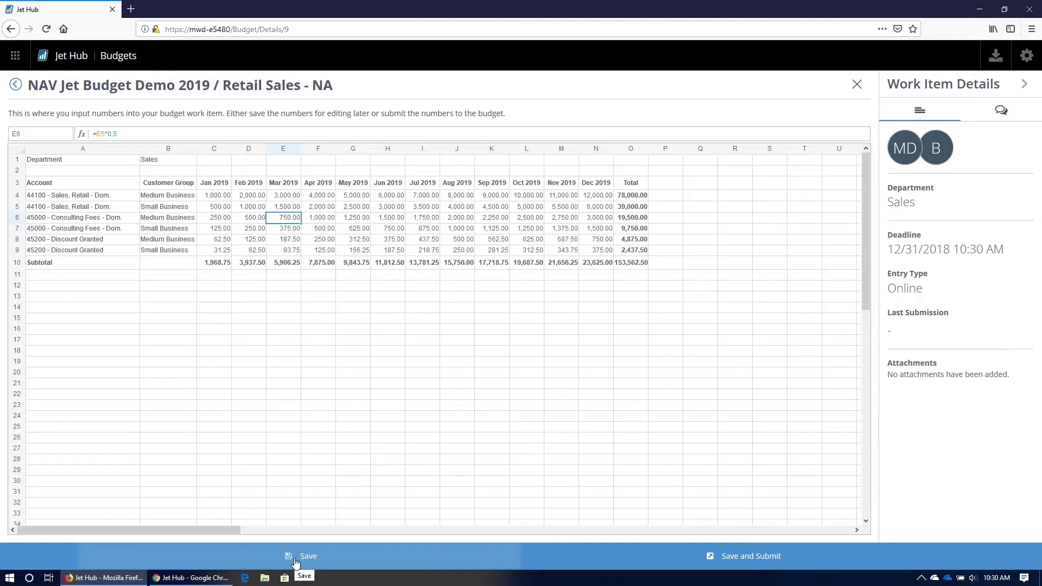
Step: Save and submit the work item with the message "Please approve - I used 50% as a multiplier"
click(742, 555)
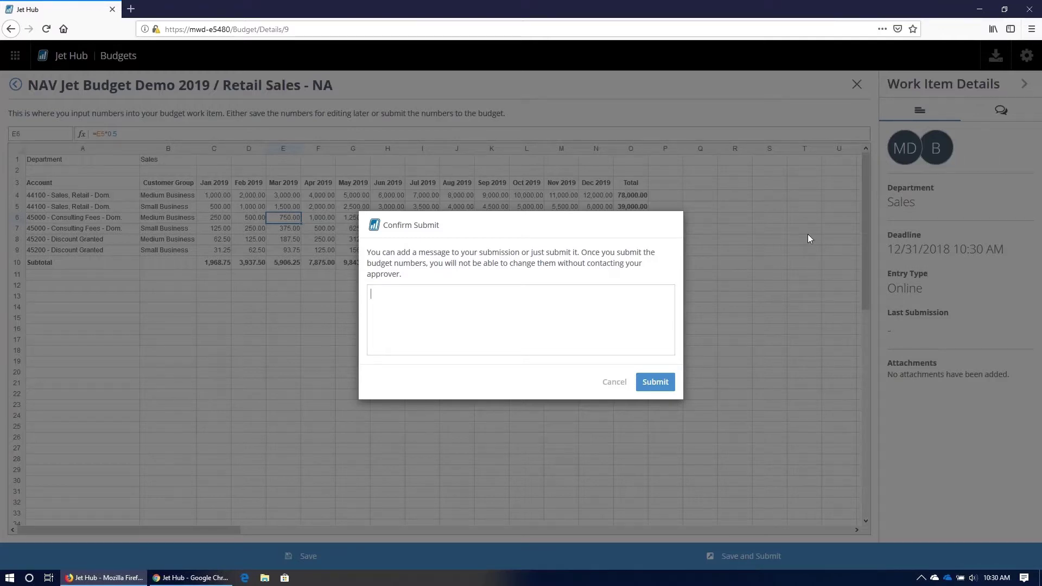
text(Please approve - I used 50% as a)
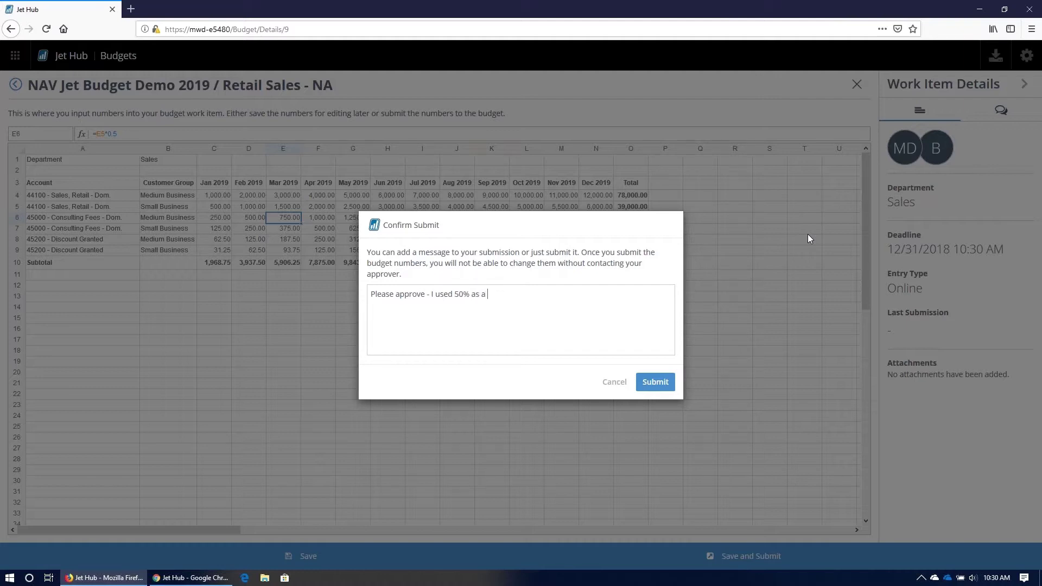
text( multiplier)
click(663, 383)
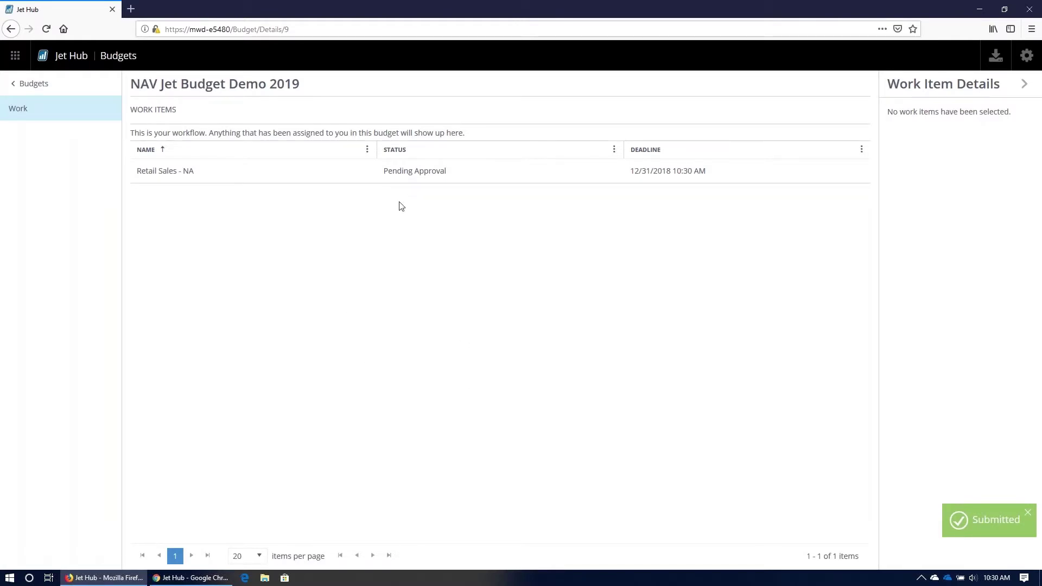
Step: Select the submitted Retail Sales - NA work item, close the Firefox session and return to Jet Hub in Chrome
click(415, 179)
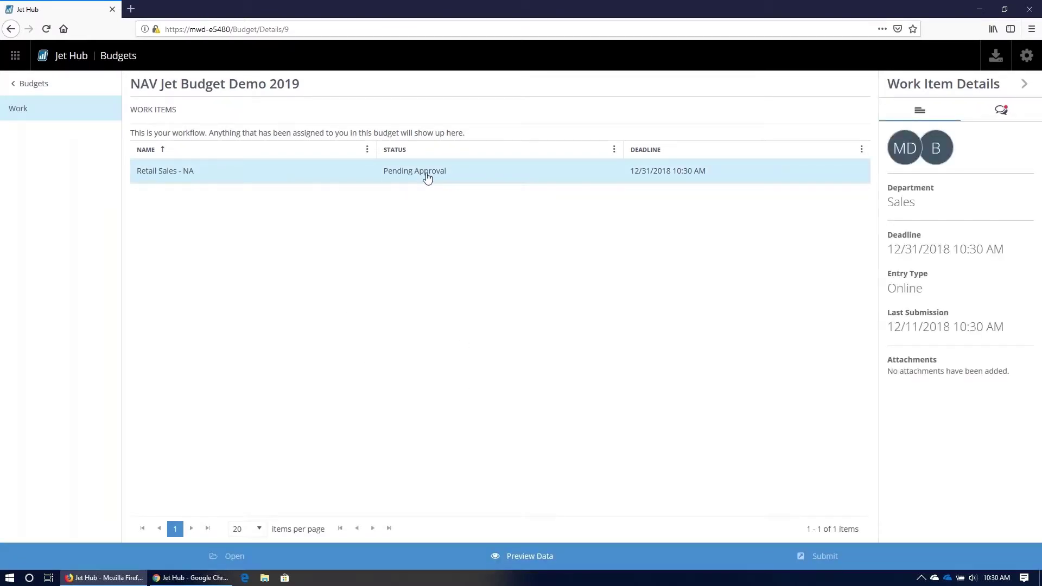
double_click(769, 14)
click(1030, 9)
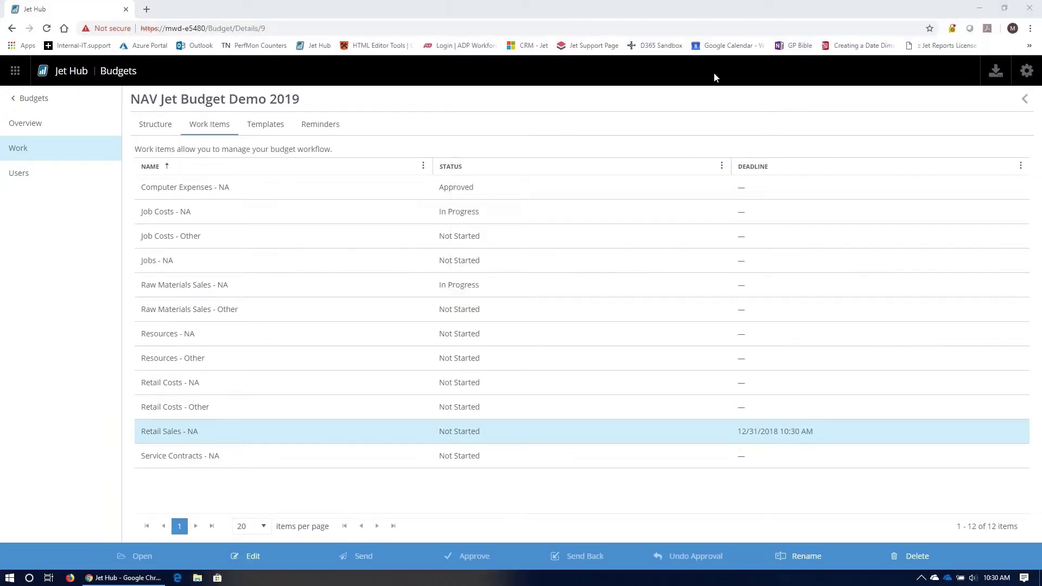
click(510, 22)
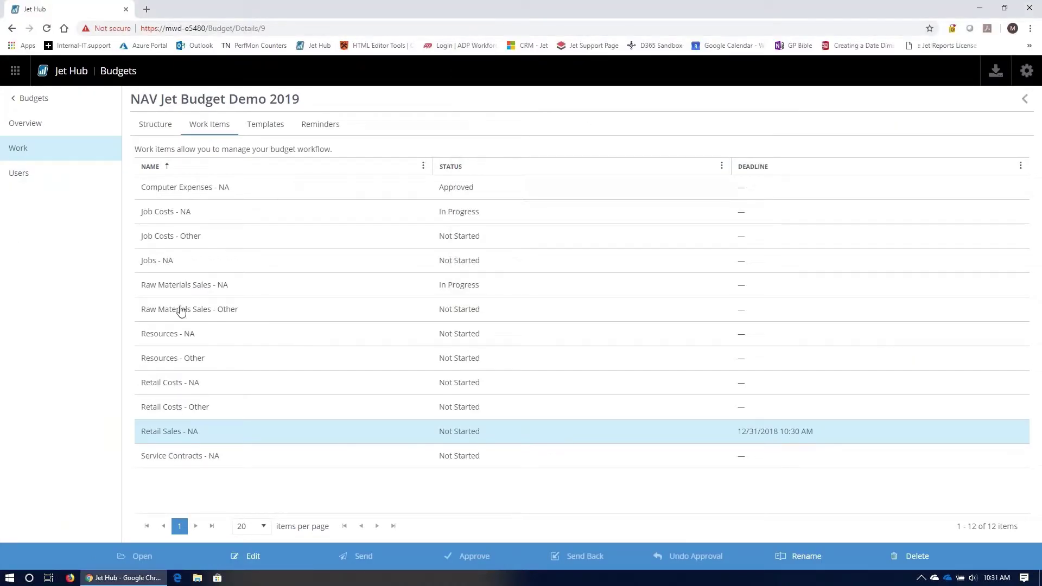
Step: Reload the budget's work items, preview the data submitted for Retail Sales - NA and read its comments
click(31, 130)
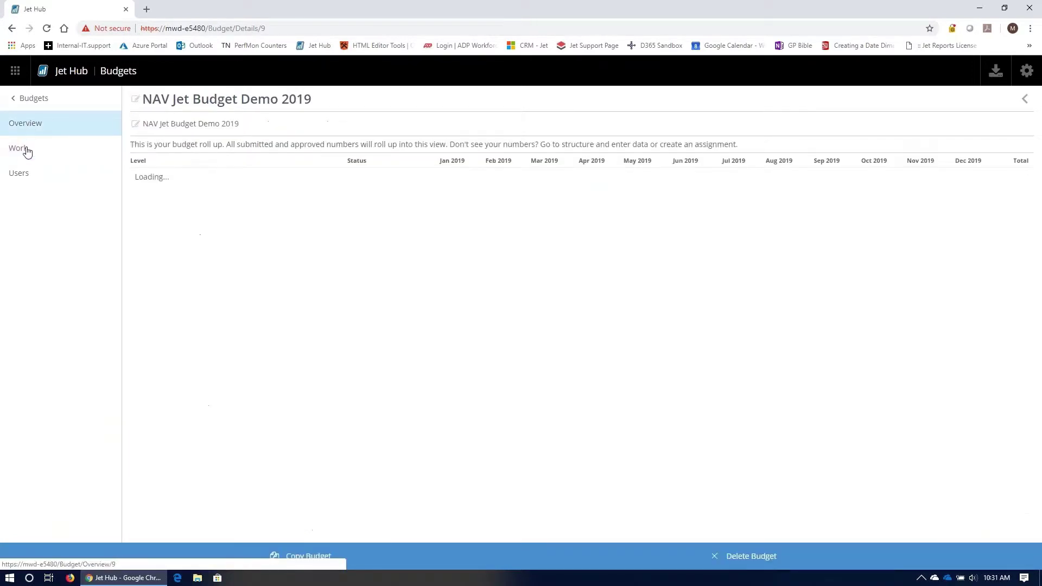
click(22, 154)
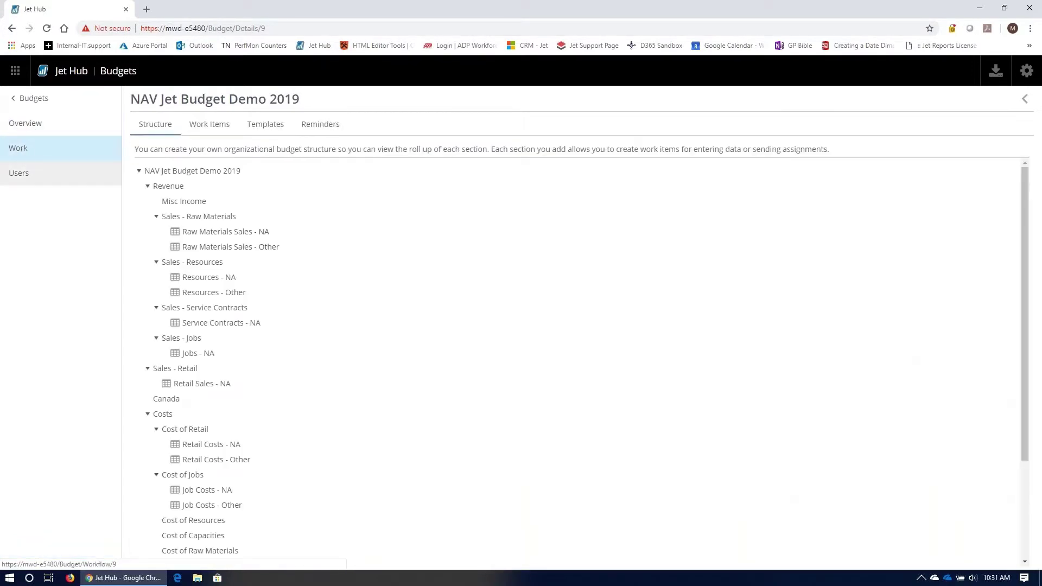
click(208, 130)
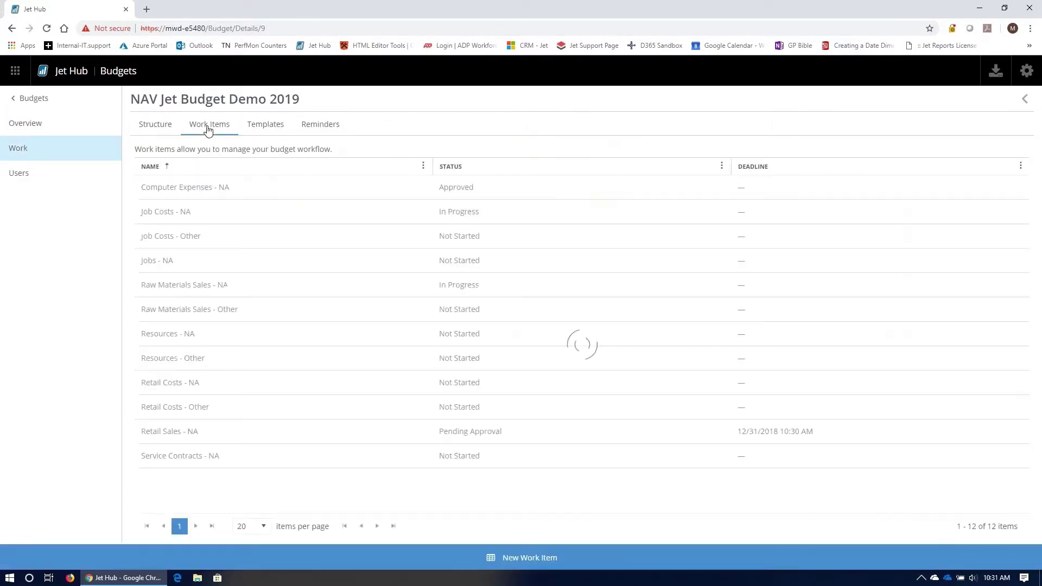
click(177, 434)
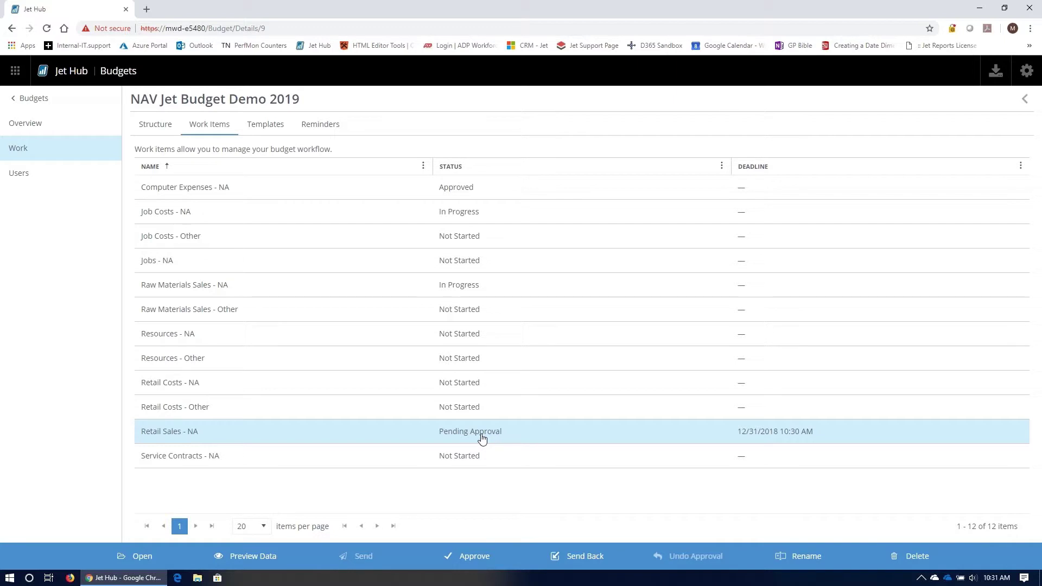
click(261, 556)
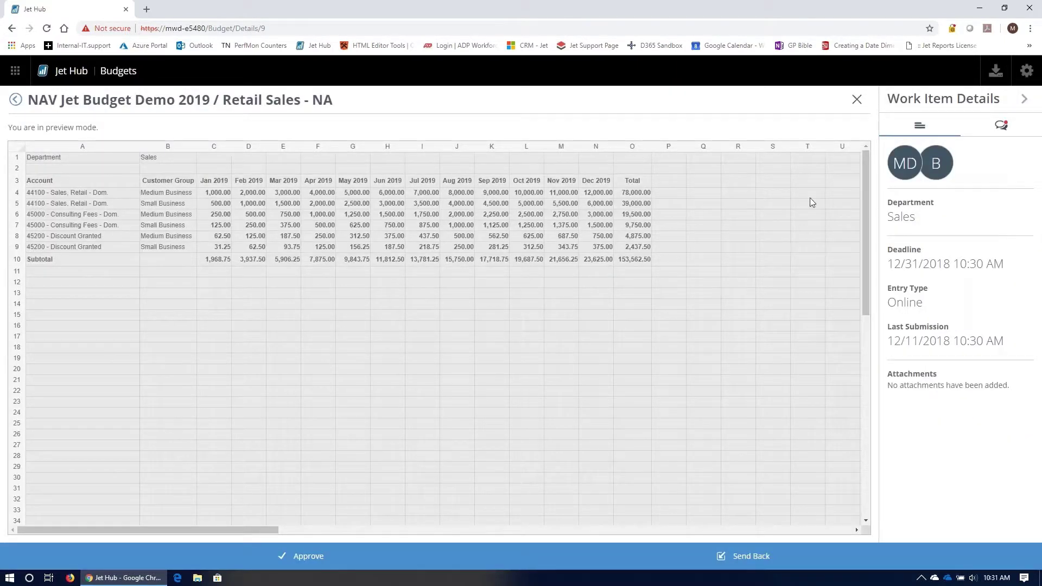
click(1001, 127)
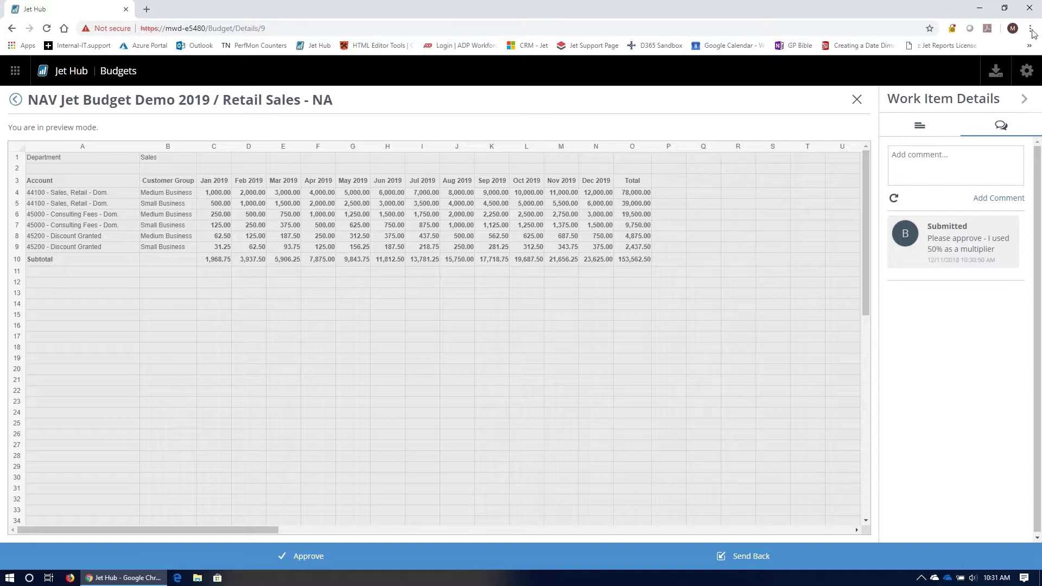
click(921, 127)
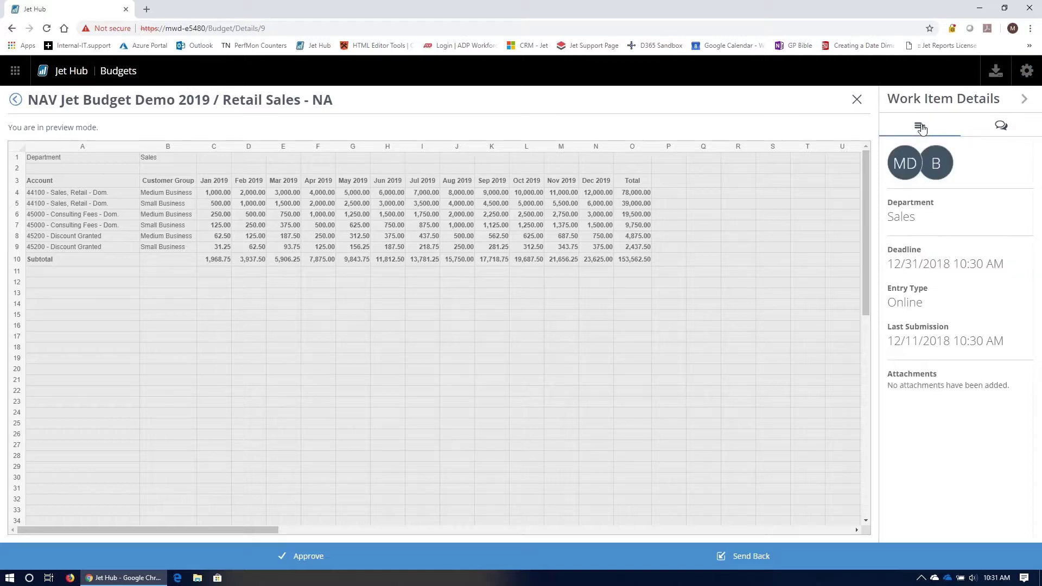
click(745, 565)
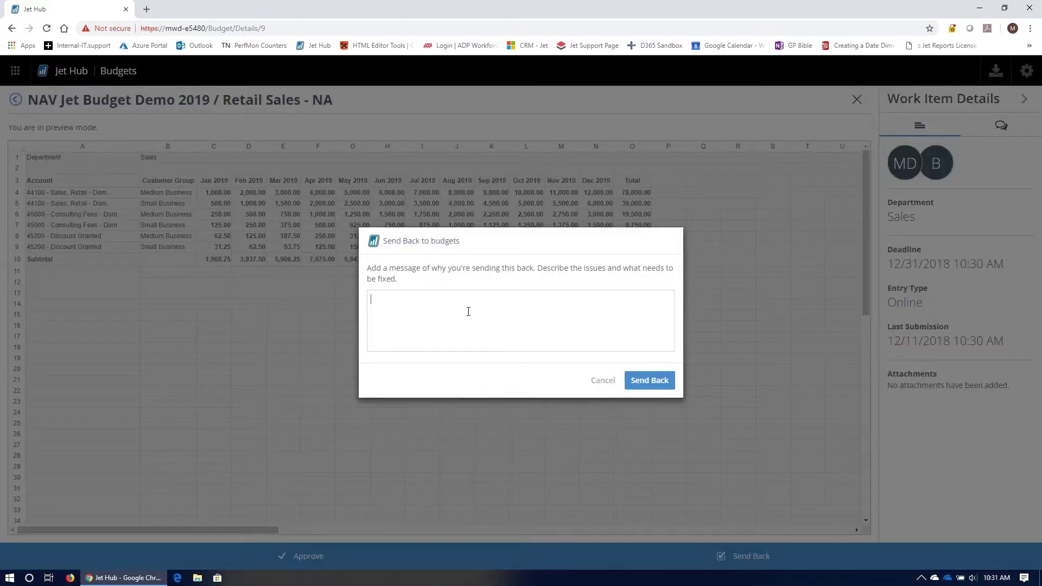
text(Please use 60% instead!!)
click(602, 382)
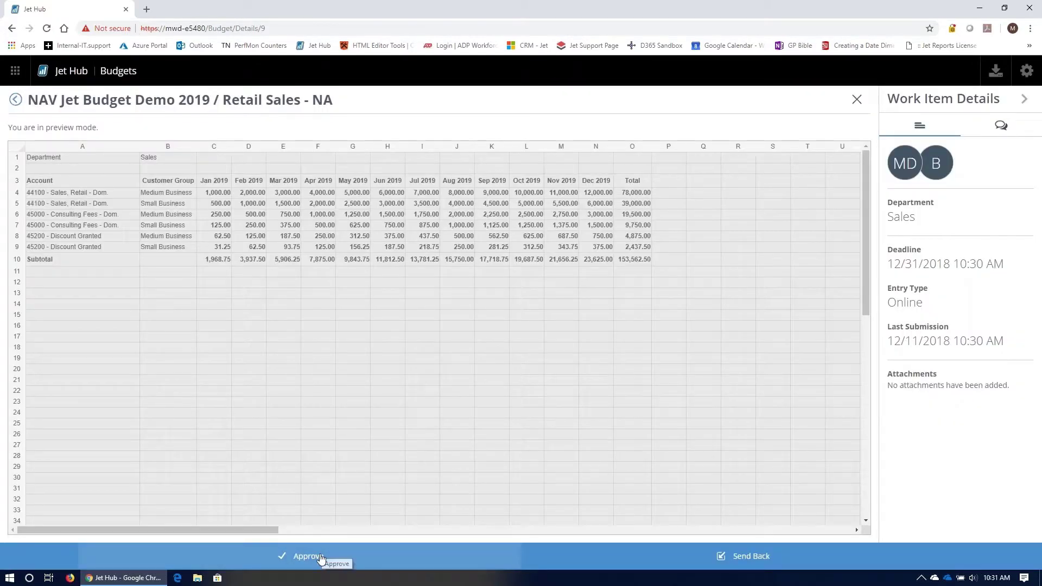
Step: Approve the Retail Sales - NA submission with the message "Good job!!!" and select it among the work items
click(320, 557)
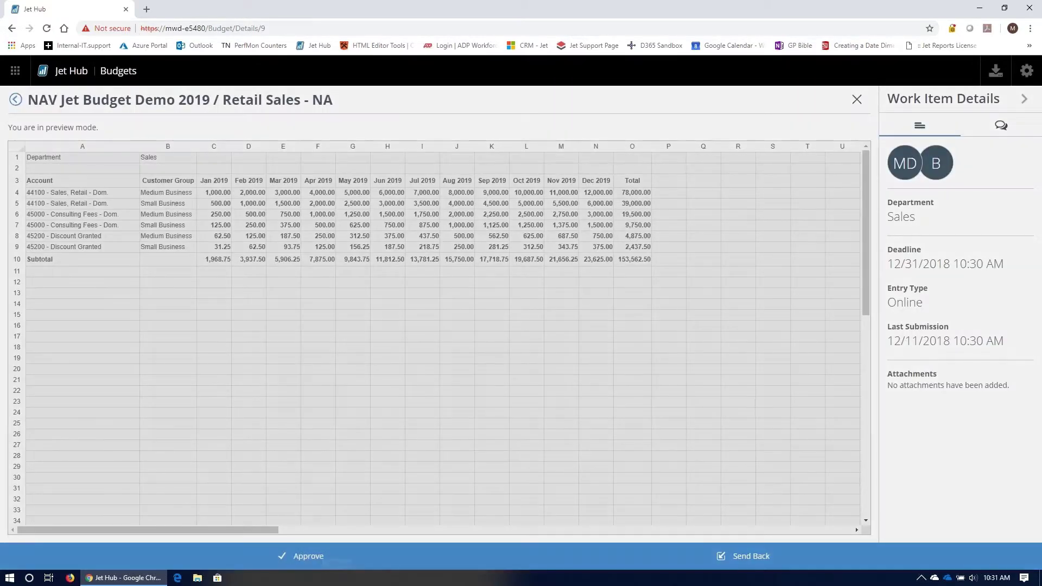
text(Good job!!!)
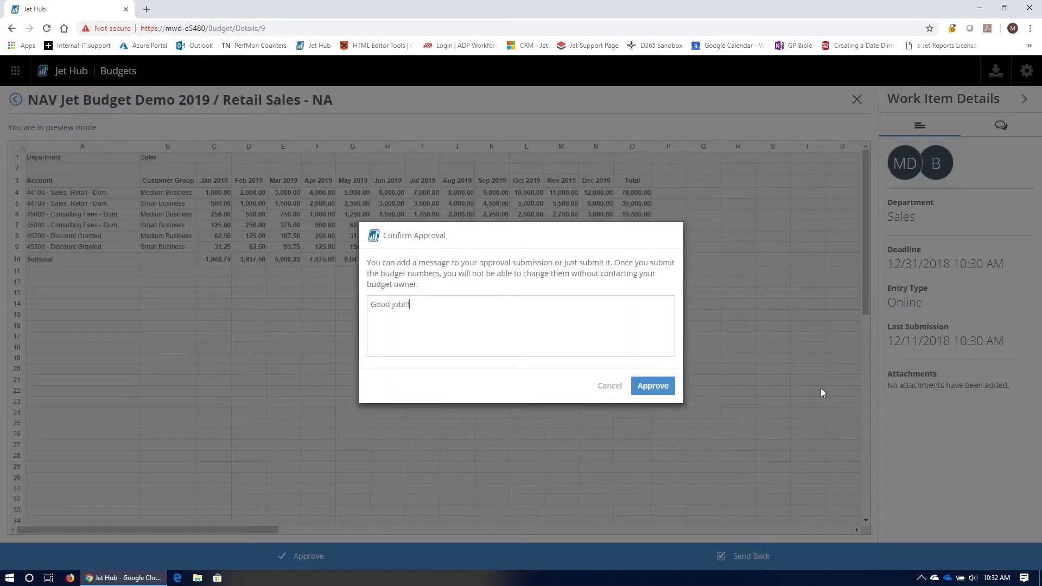
click(648, 389)
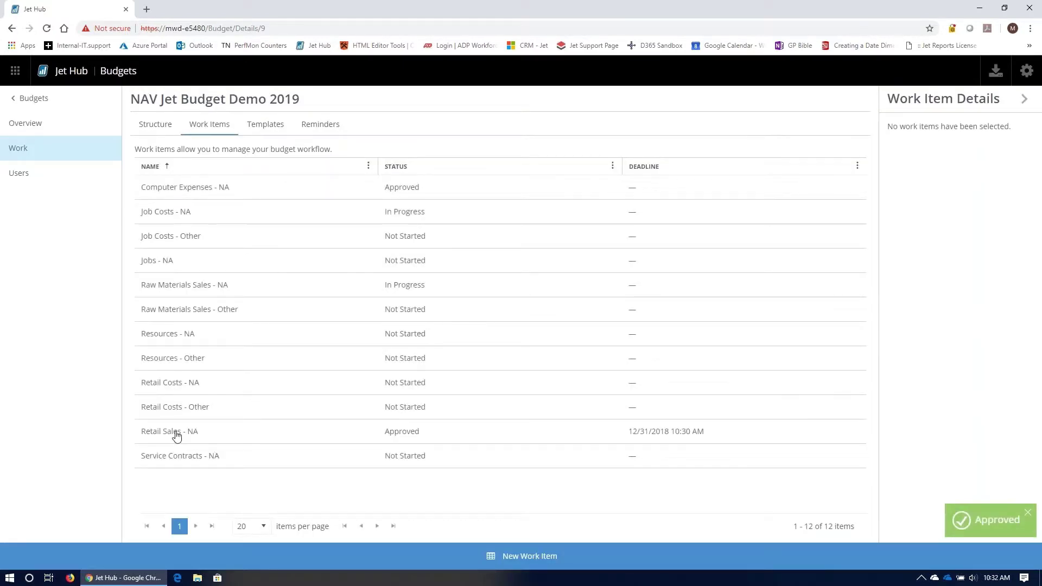
click(176, 434)
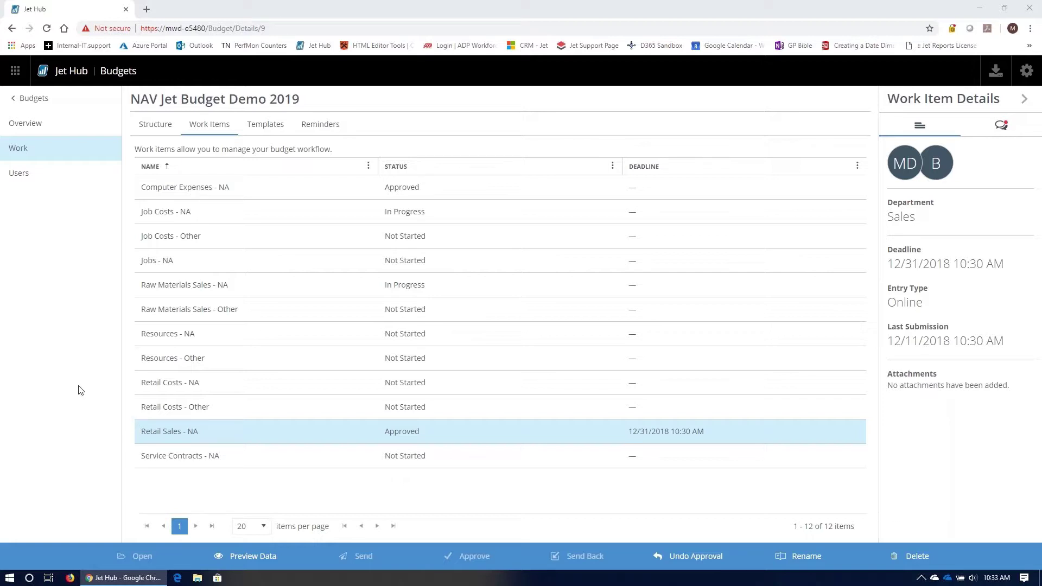
Step: Under Vehicle Expenses in the budget structure, create a work item for own data entry named MWD Vehicle Expense from the Expense Template
click(157, 128)
scroll(375, 434, down, 3)
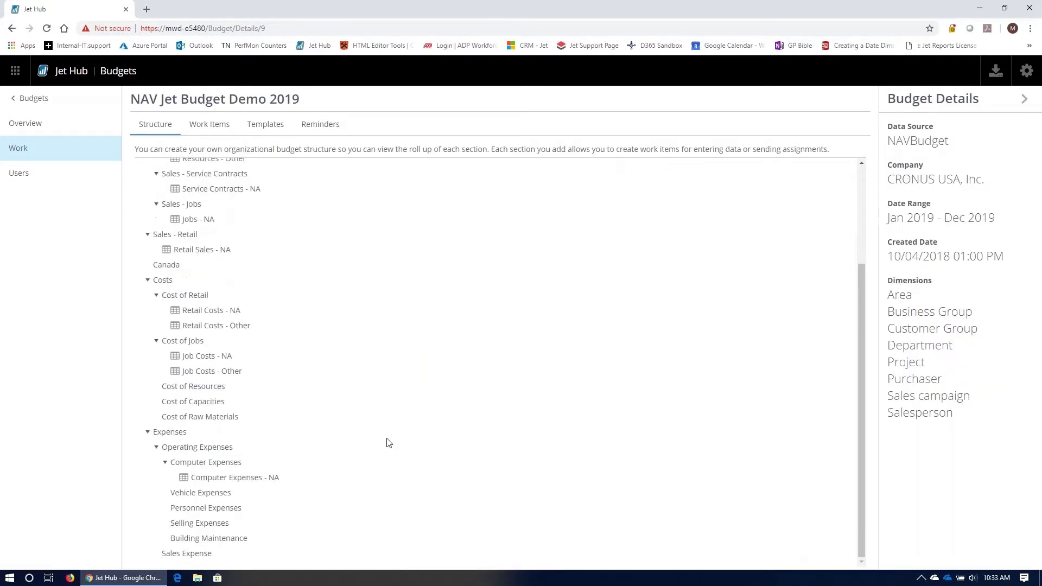
click(211, 496)
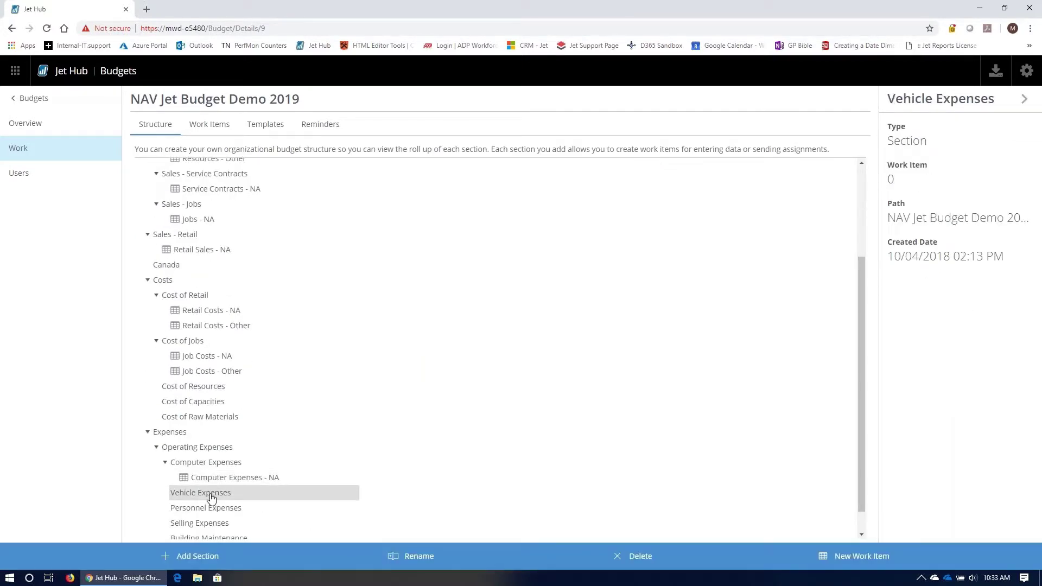
click(845, 559)
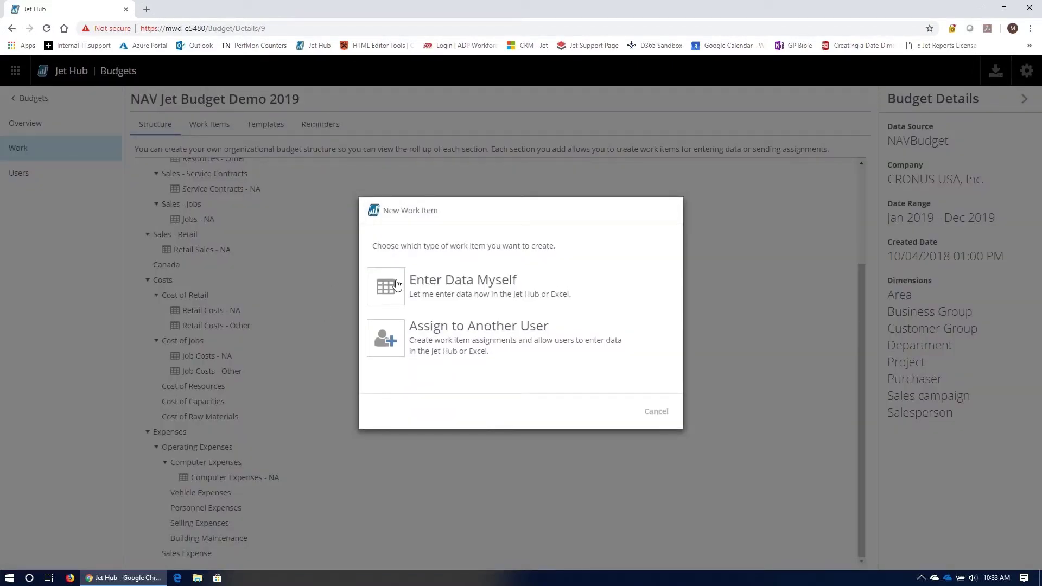
click(387, 288)
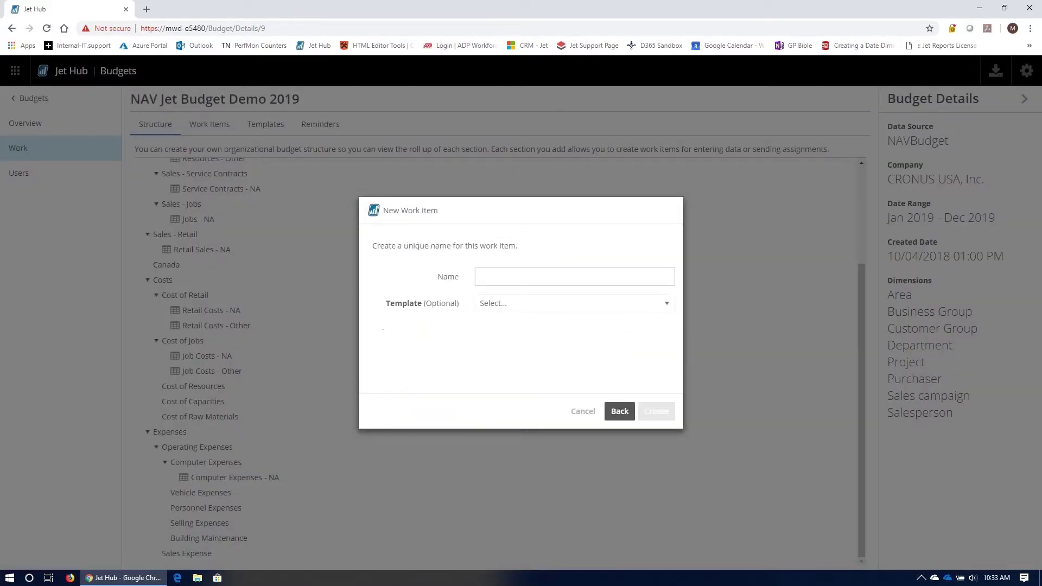
click(507, 269)
text(MWD Vehicle Expense)
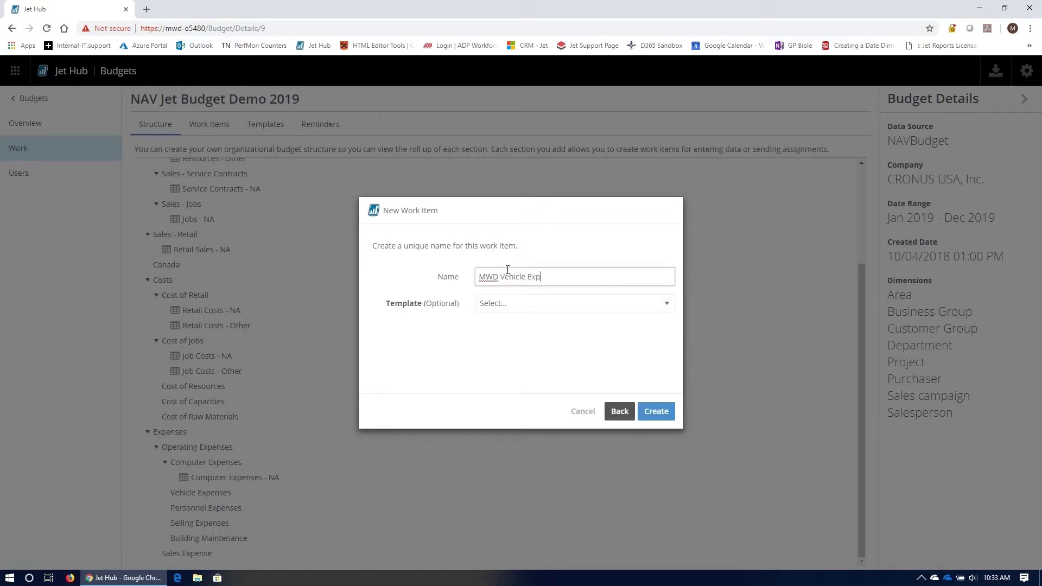
click(663, 303)
click(512, 335)
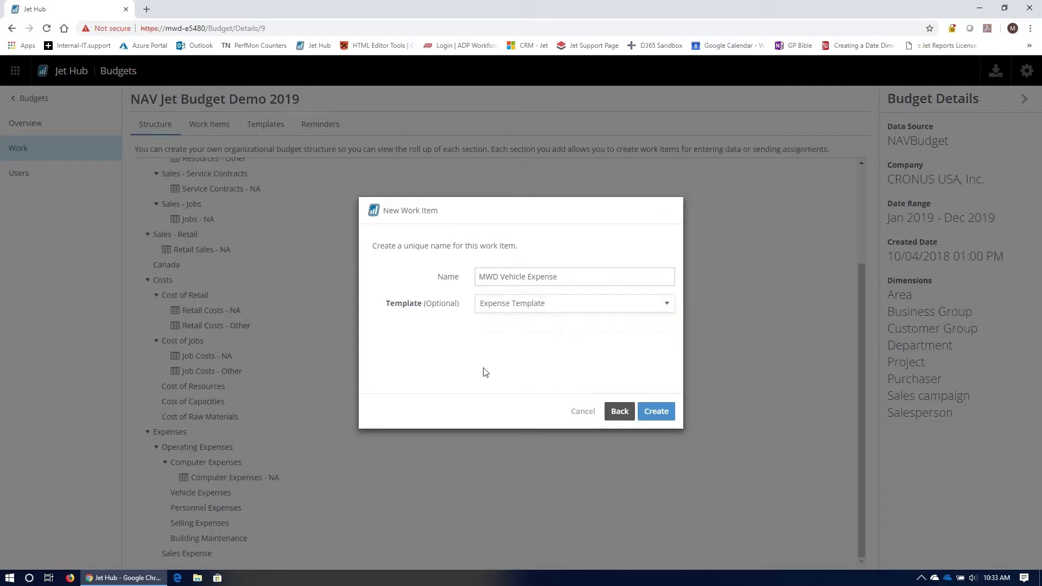
click(662, 418)
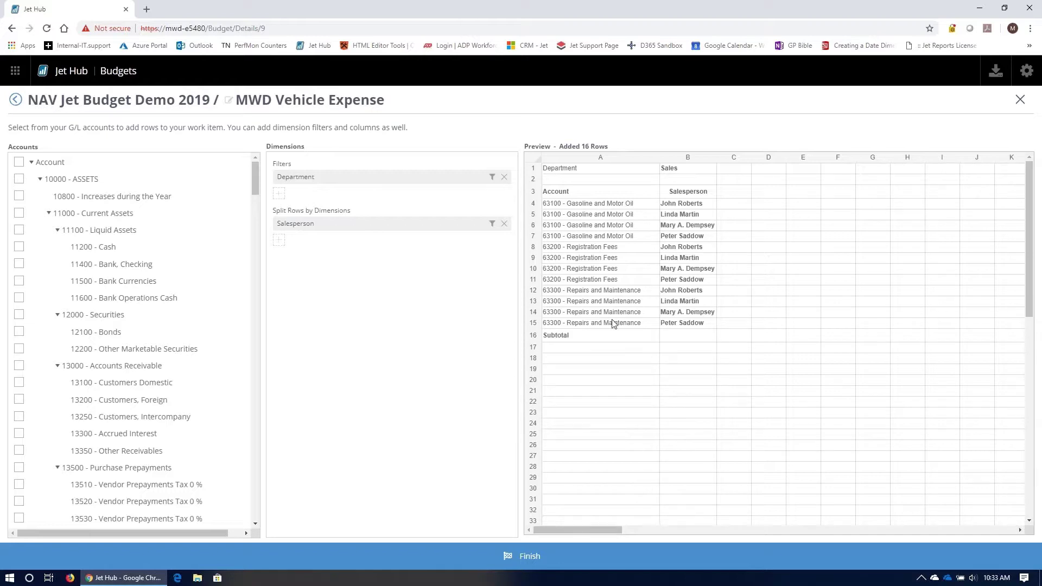
Step: Check the Department filter and the Salesperson row-split selections of the MWD Vehicle Expense work item
click(491, 177)
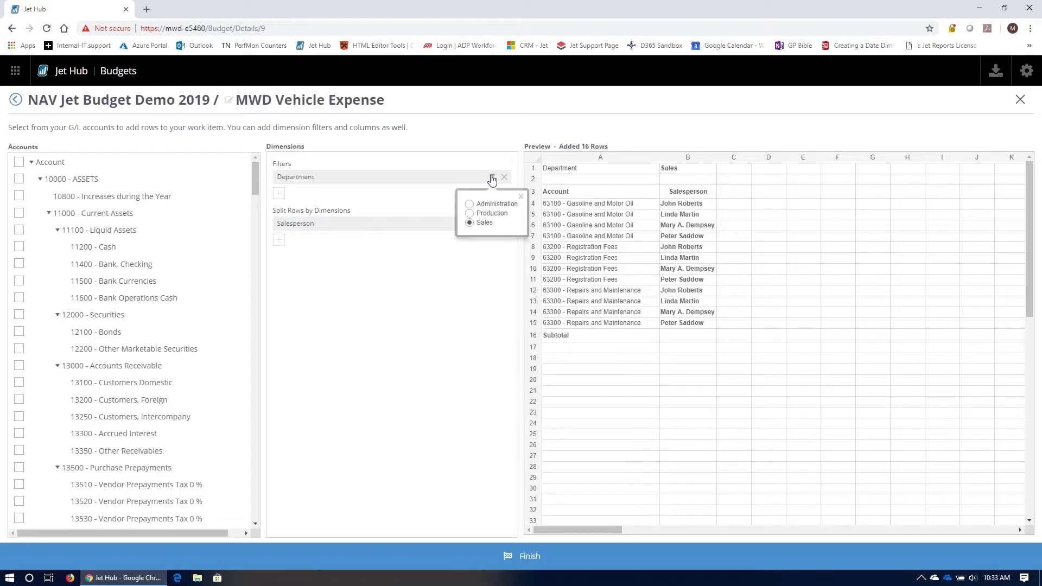
click(491, 178)
click(491, 224)
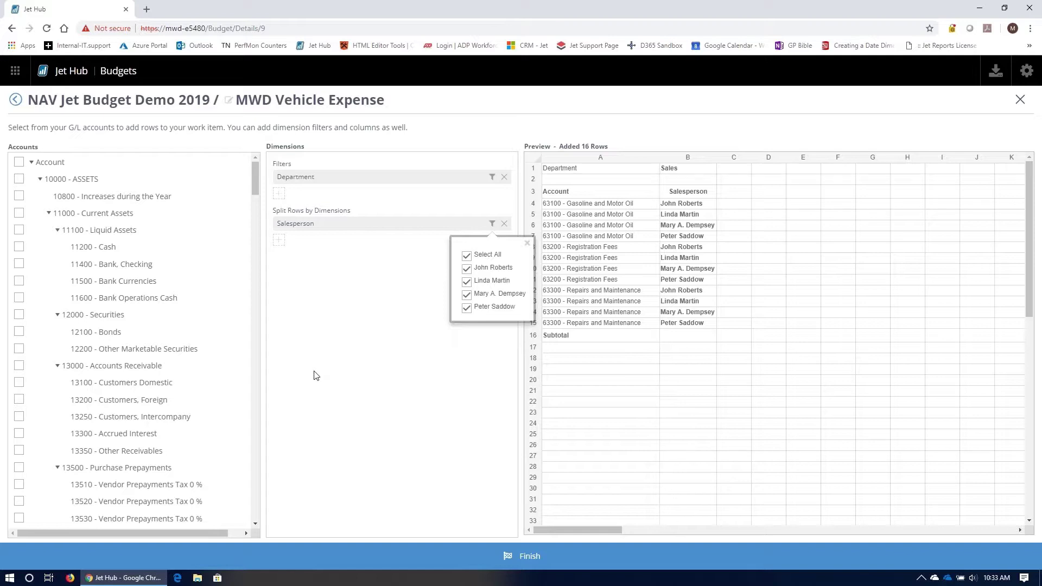
click(394, 278)
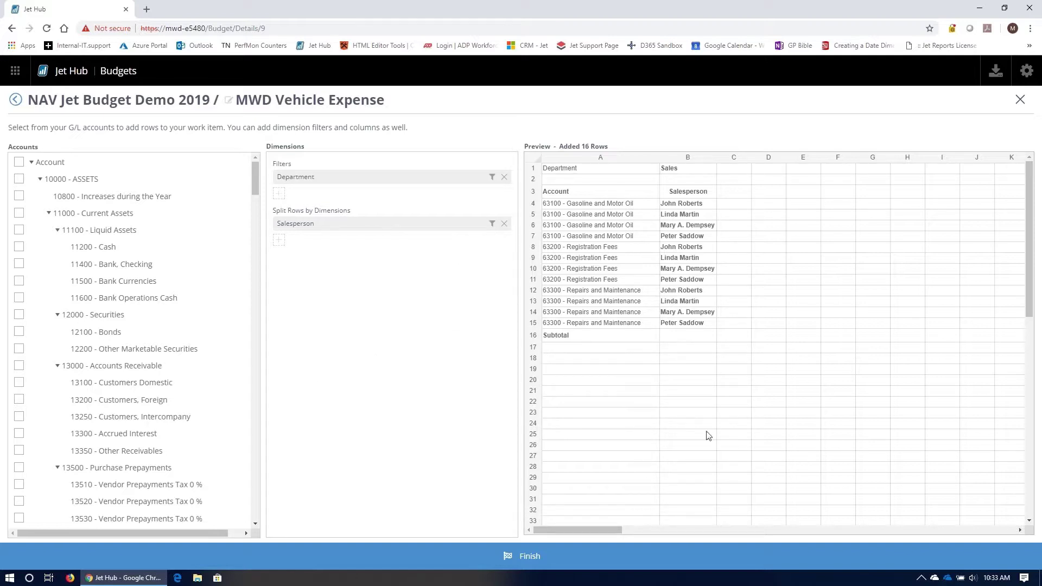
Step: Finish the work item, choose data entry in Excel and save the download over the existing MWD Vehicle Expense.xlsx
click(521, 556)
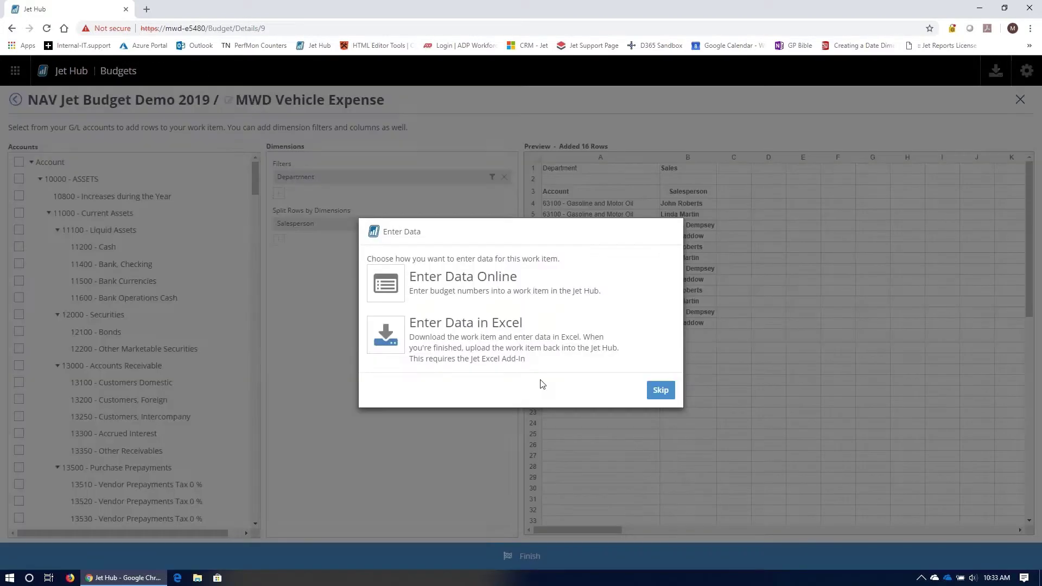
click(386, 335)
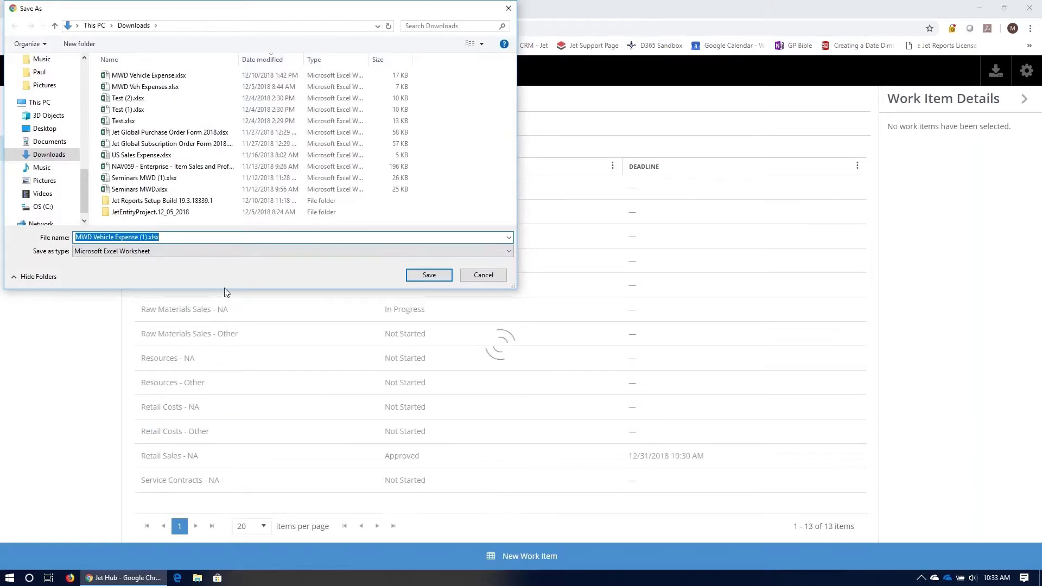
double_click(153, 76)
click(550, 294)
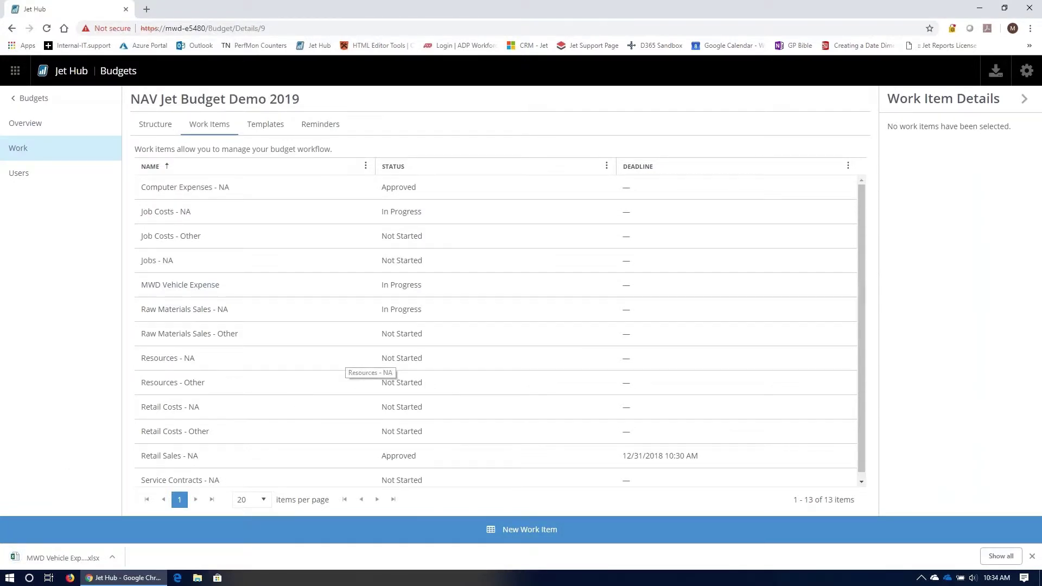
Step: Open the downloaded MWD Vehicle Expense.xlsx in Excel, maximize it and narrow column C so all the month columns fit
click(59, 558)
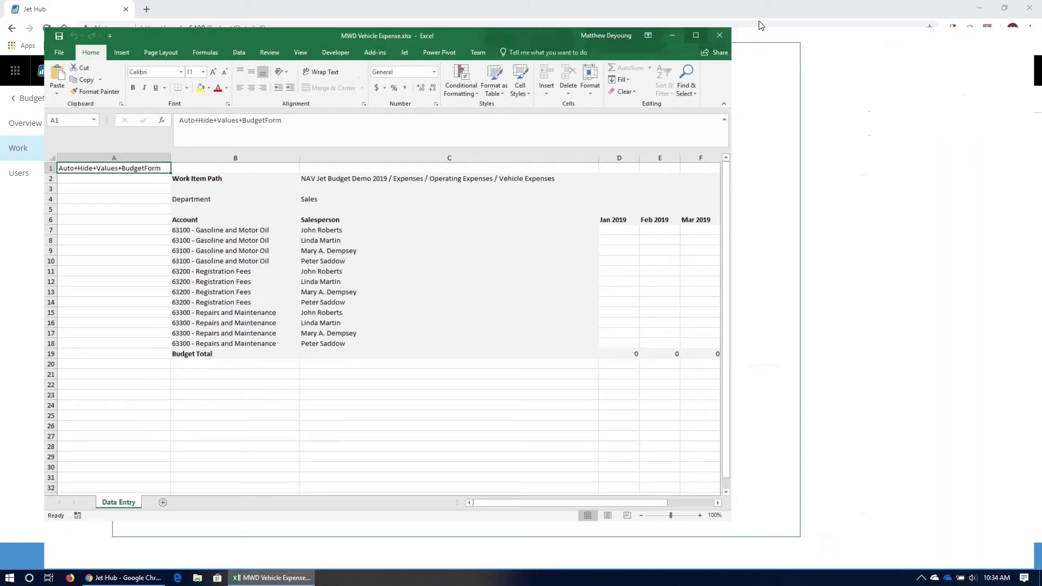
click(759, 25)
drag(583, 134, 471, 149)
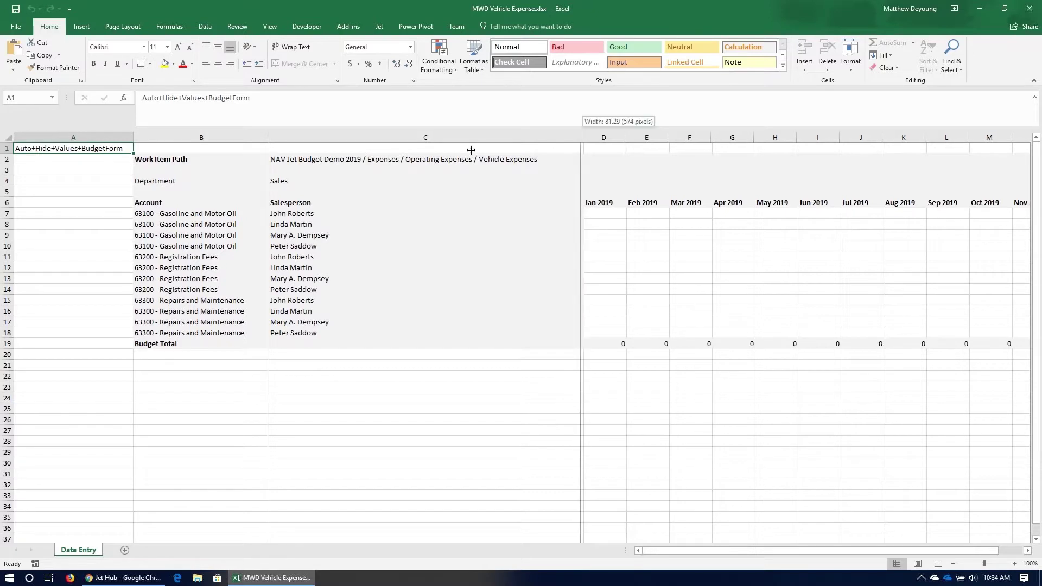
drag(370, 156, 370, 157)
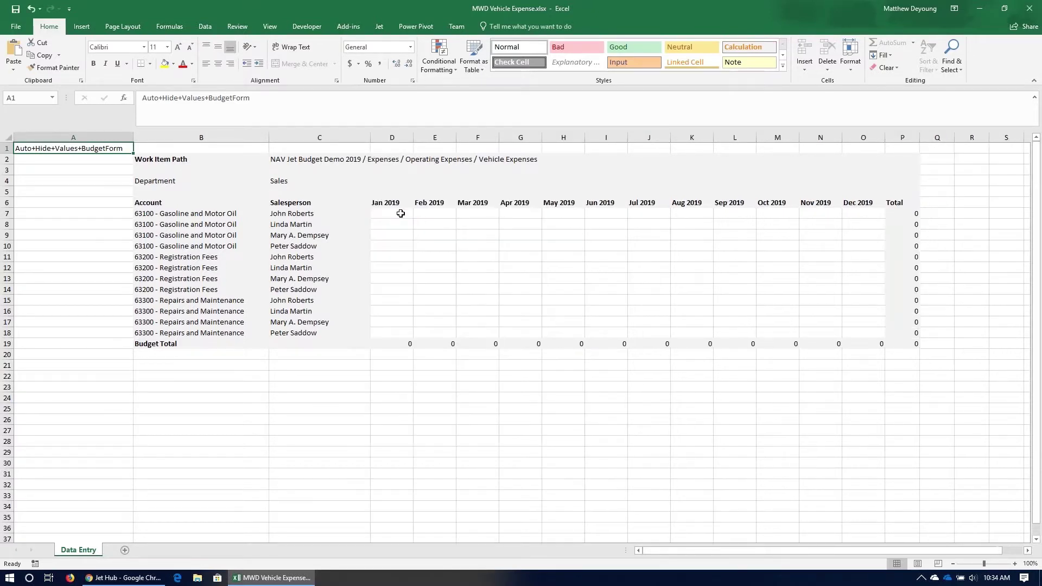
drag(400, 213, 868, 333)
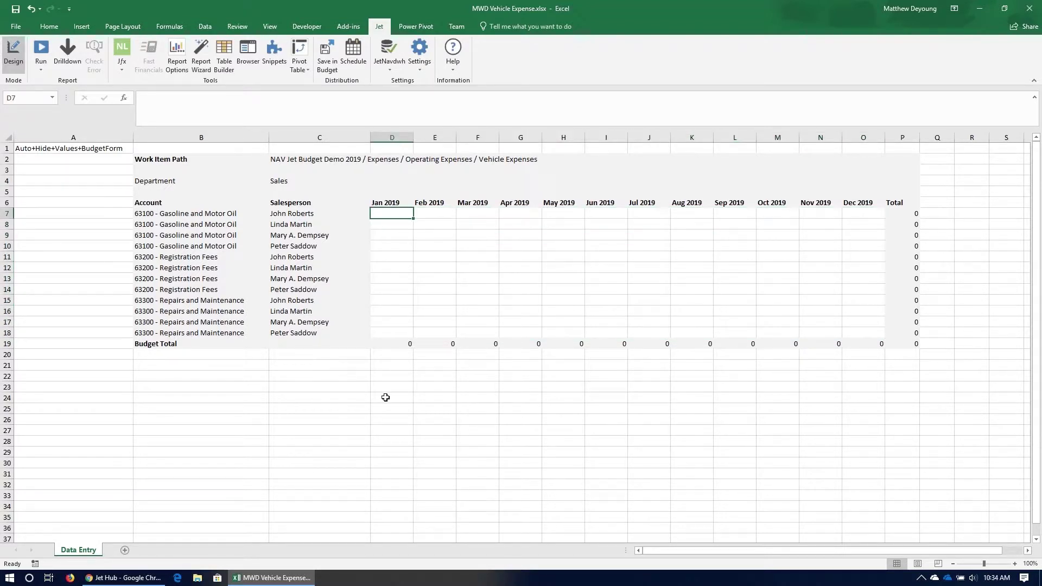
drag(388, 381, 735, 423)
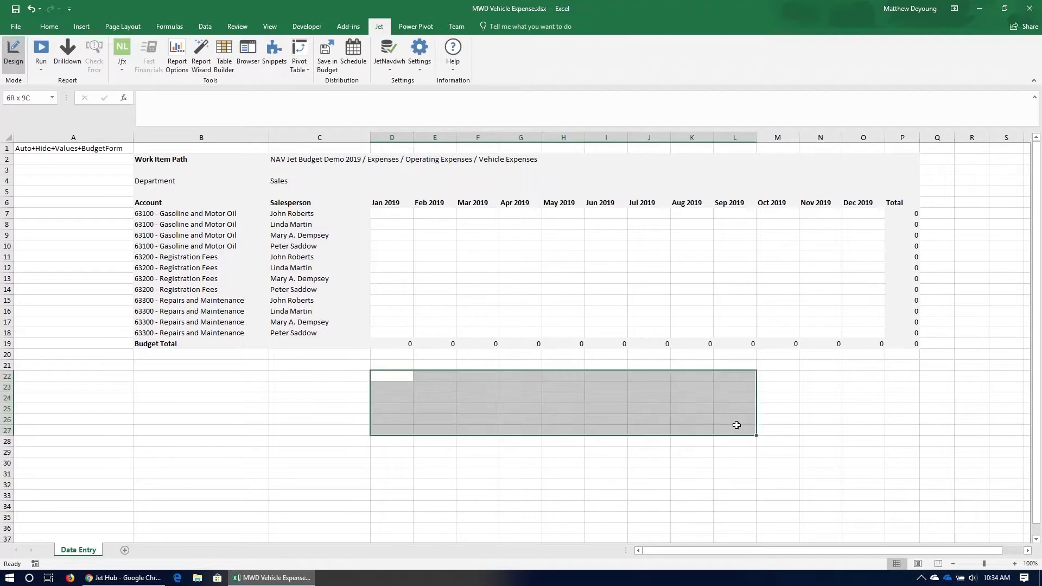
click(385, 379)
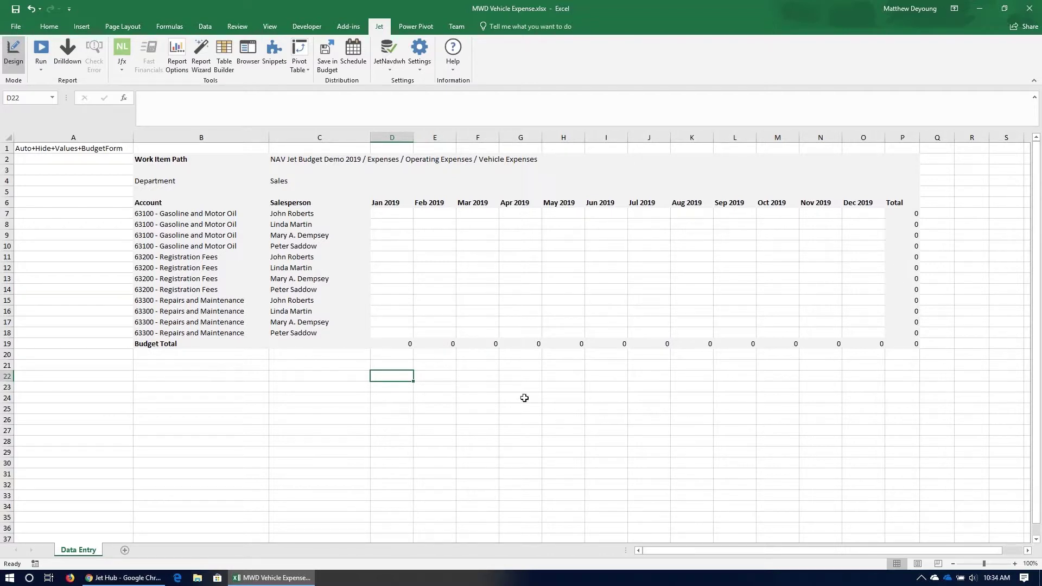
click(390, 212)
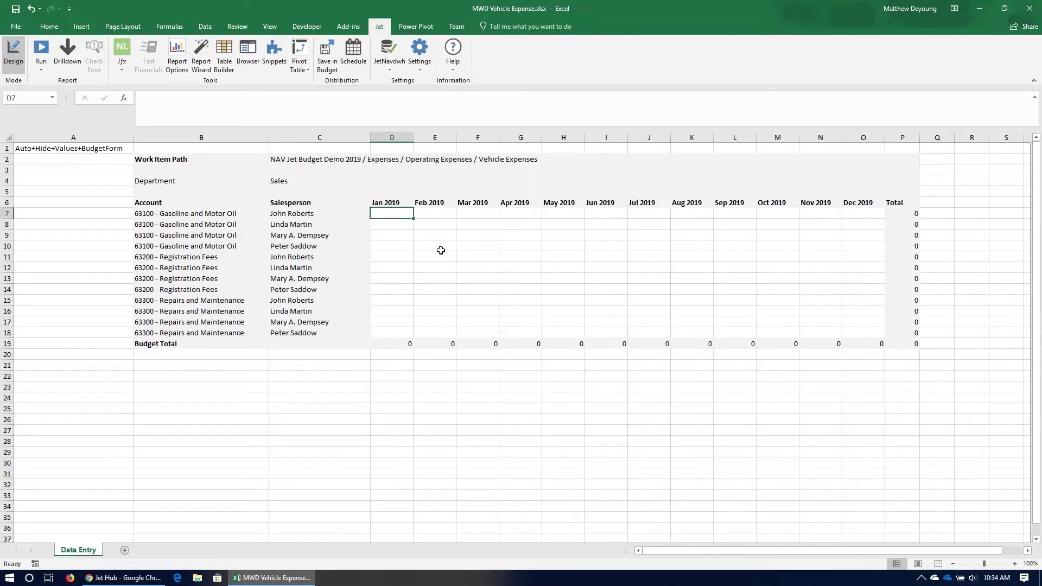
text(1000)
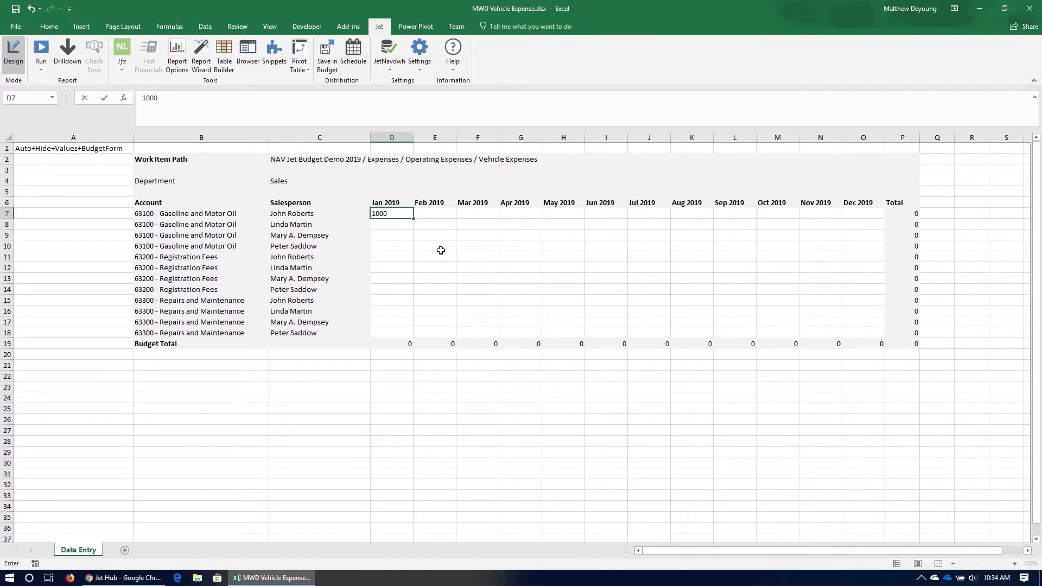
key(Tab)
key(shift+Tab)
key(Delete)
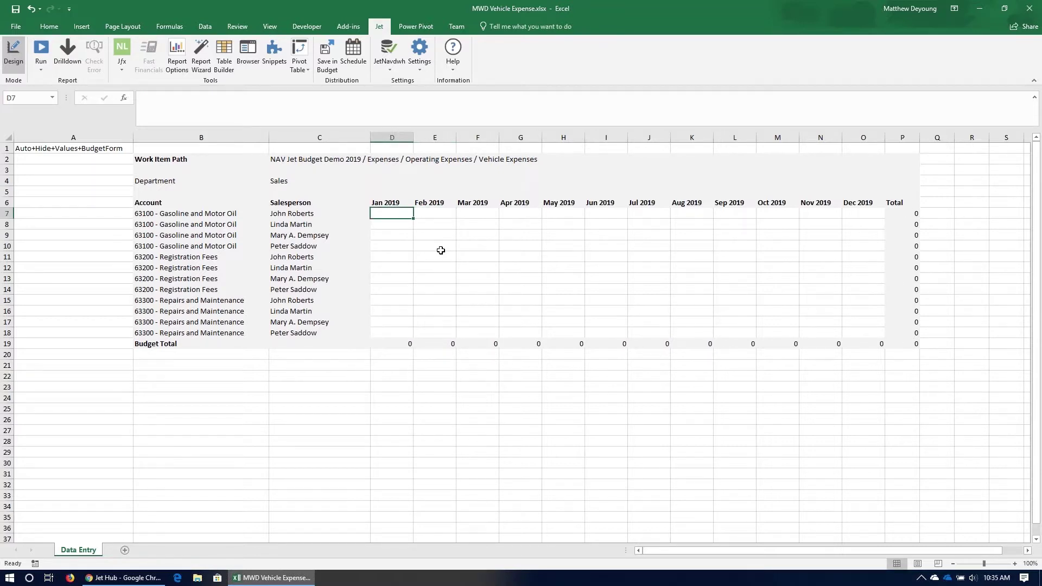
click(384, 384)
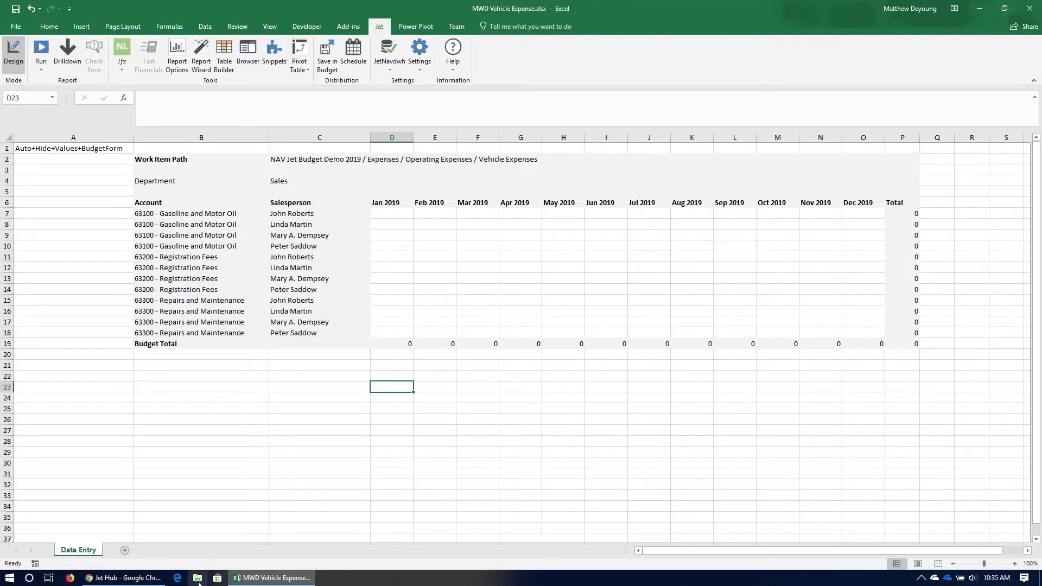
Step: Open the workbook 2019 NAV Budget Worksheet for Vehicle Expense.xlsx and restore its window to a smaller size over the work item workbook
click(198, 579)
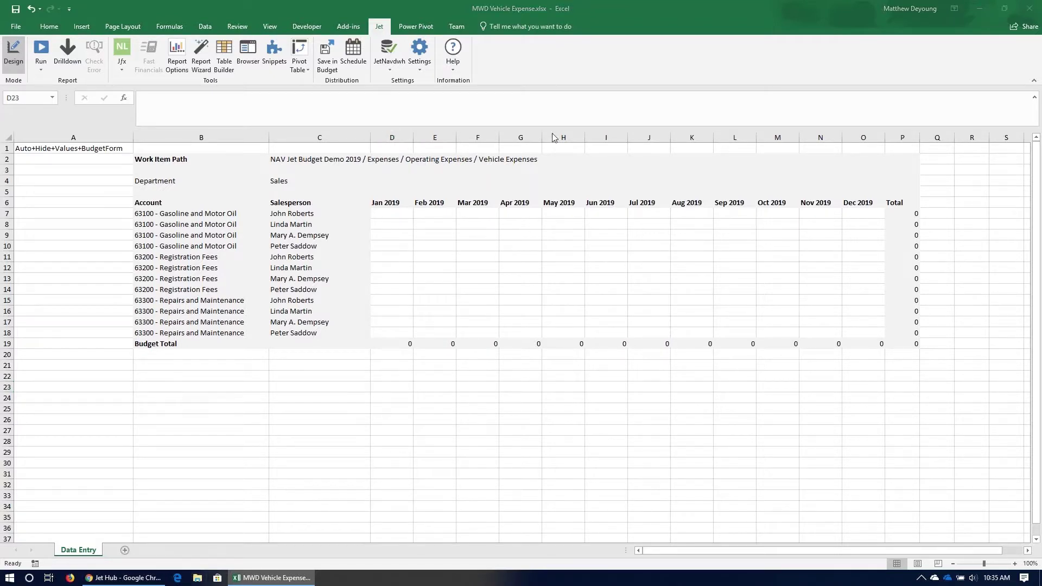
key(alt+F4)
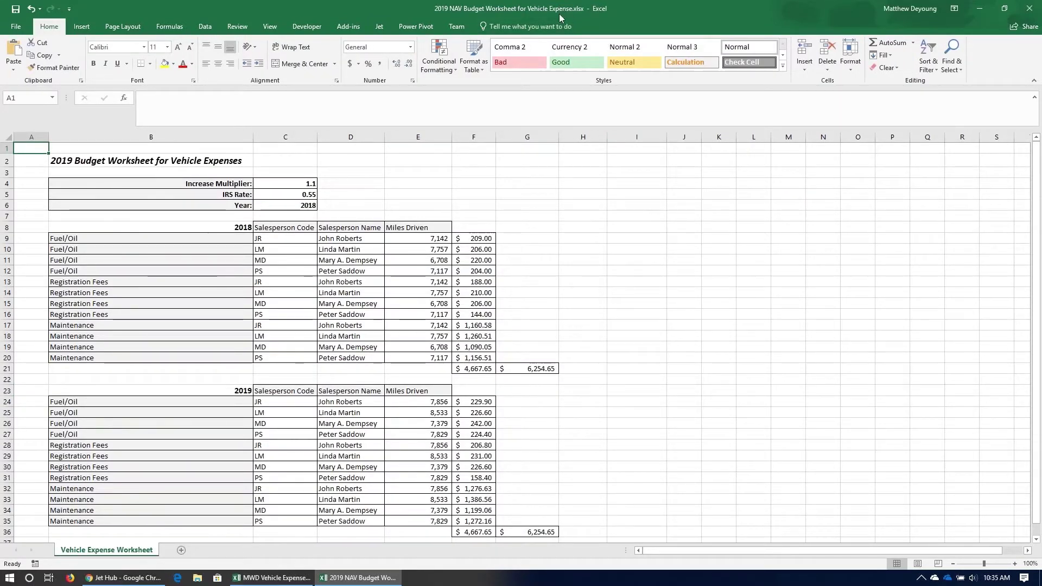
drag(563, 14, 674, 19)
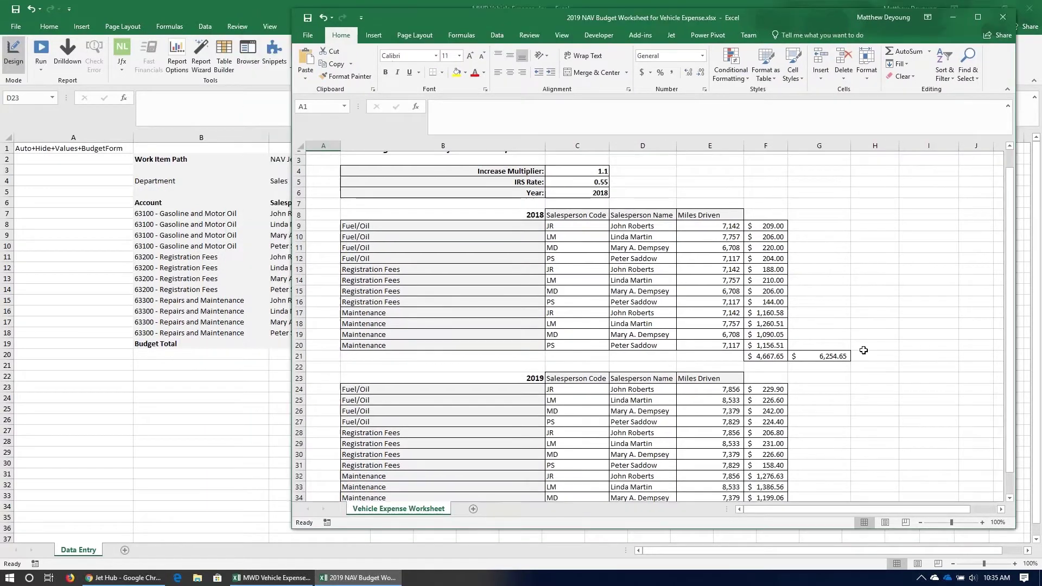
Step: Copy the entire Vehicle Expense Worksheet into a new sheet of MWD Vehicle Expense.xlsx and look over the pasted tables
click(302, 146)
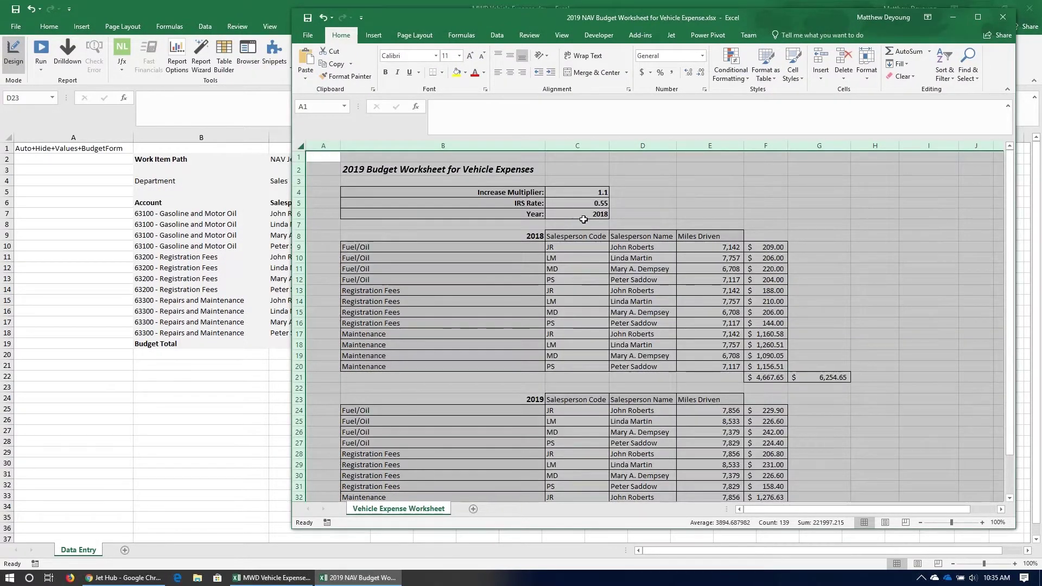
key(ctrl+c)
key(alt+Tab)
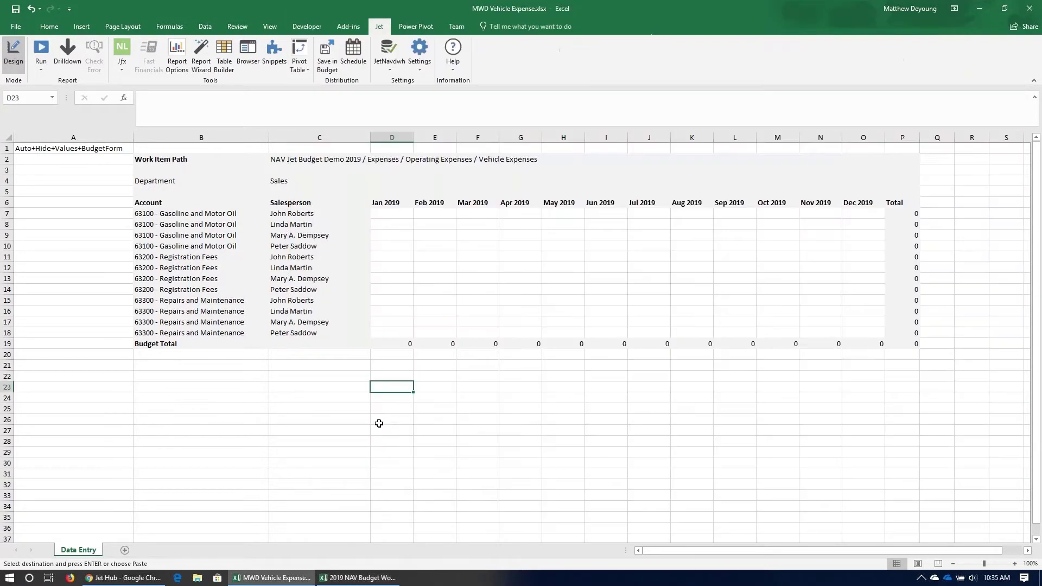
click(125, 551)
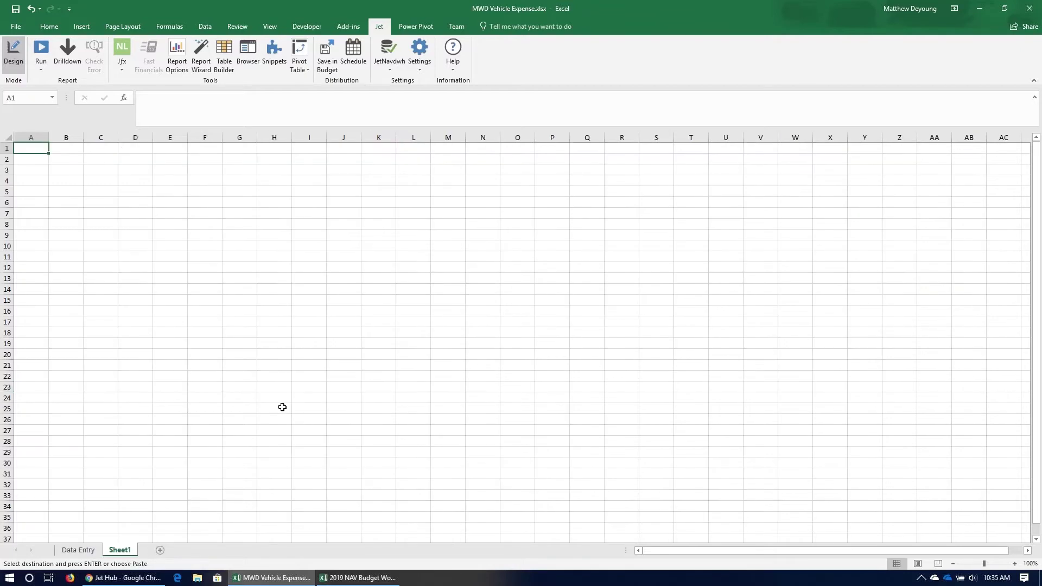
key(ctrl+a)
key(ctrl+v)
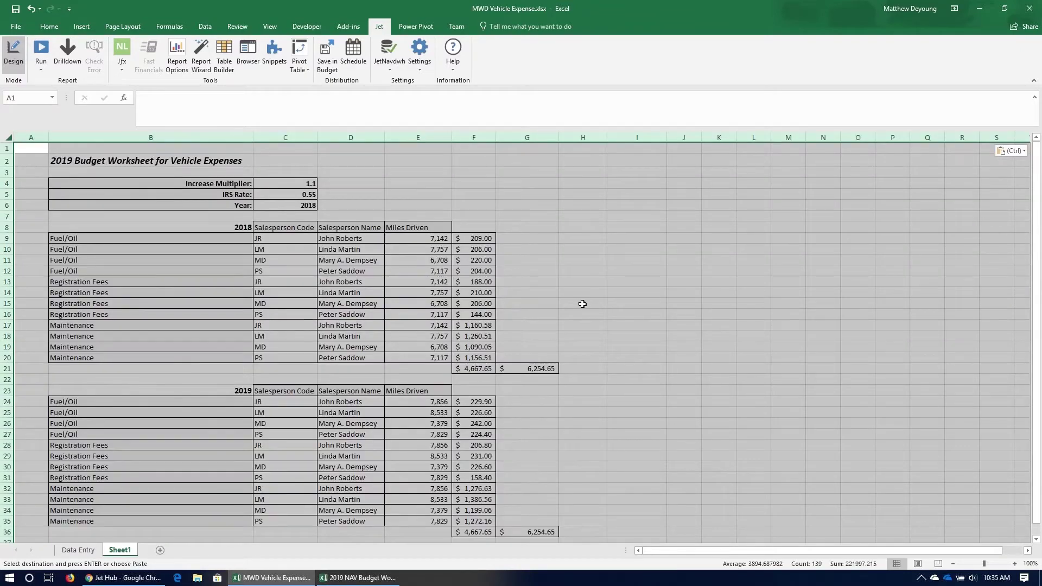
click(578, 303)
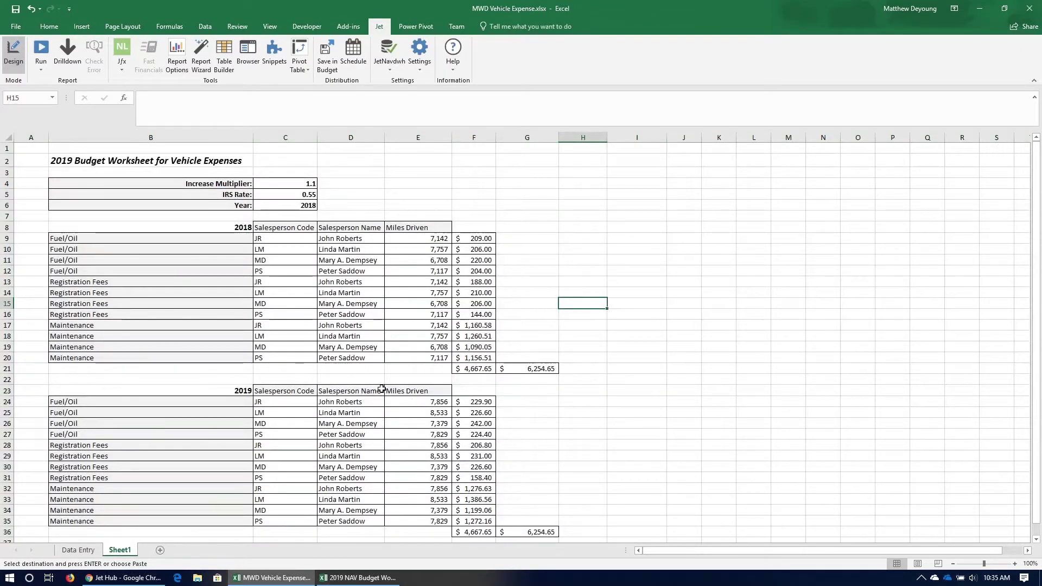
scroll(382, 389, down, 6)
scroll(382, 389, down, 1)
scroll(382, 388, up, 7)
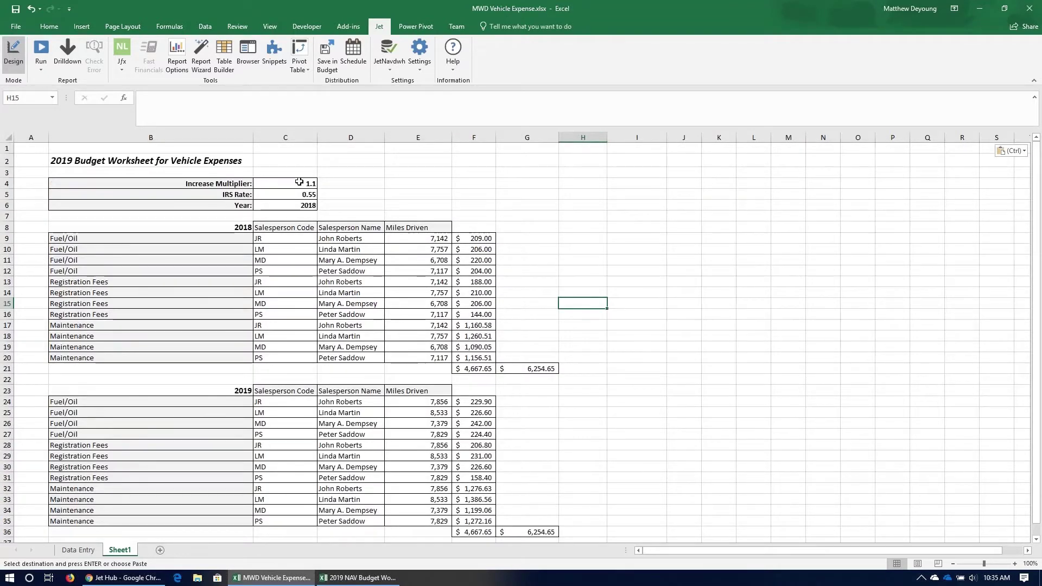
Step: Try an Increase Multiplier of 10 in cell C4 of the pasted worksheet, and set it to 1.05
click(286, 183)
text(10)
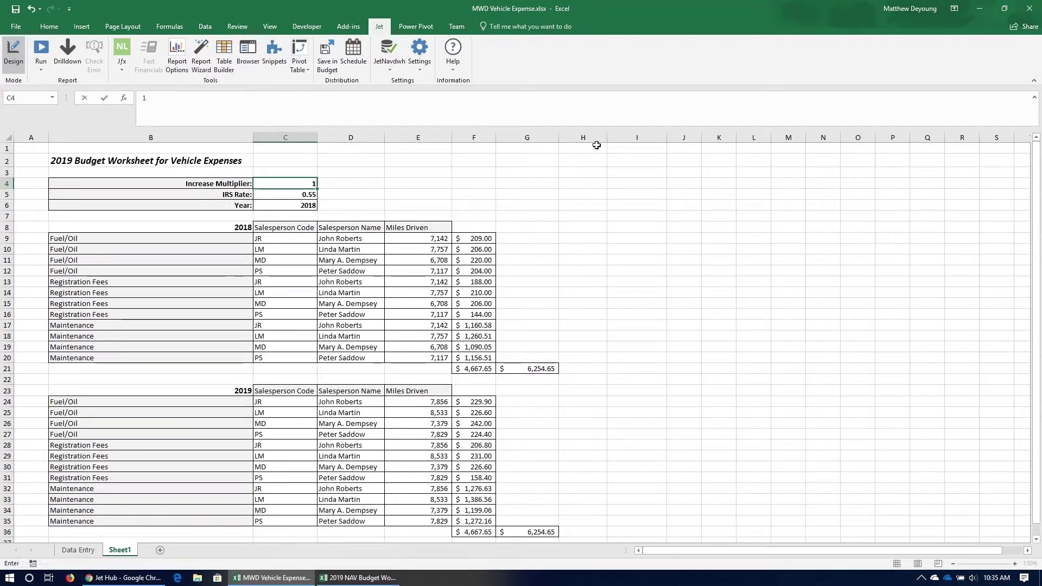
key(ctrl+Return)
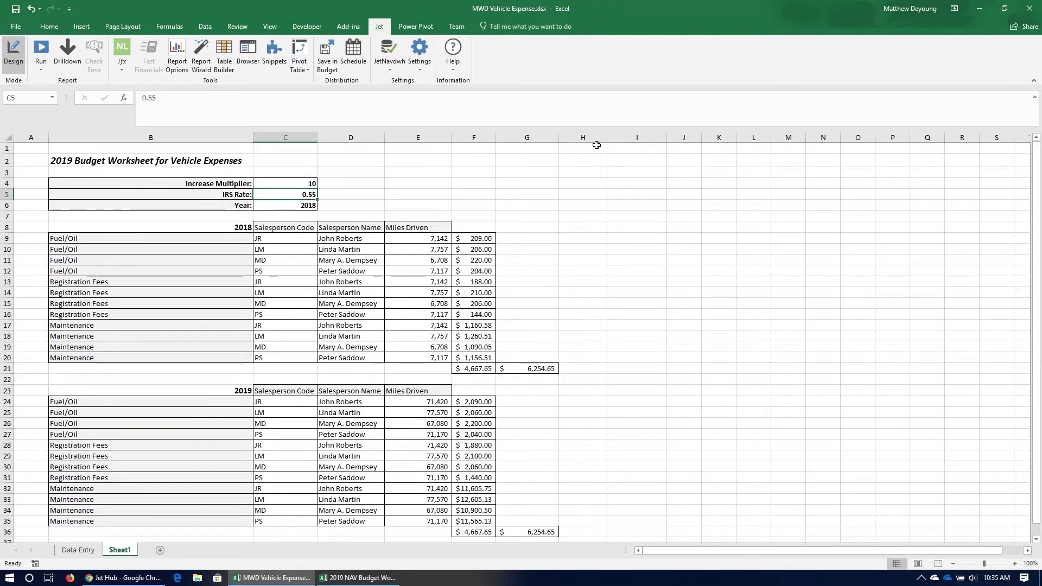
text(1.05)
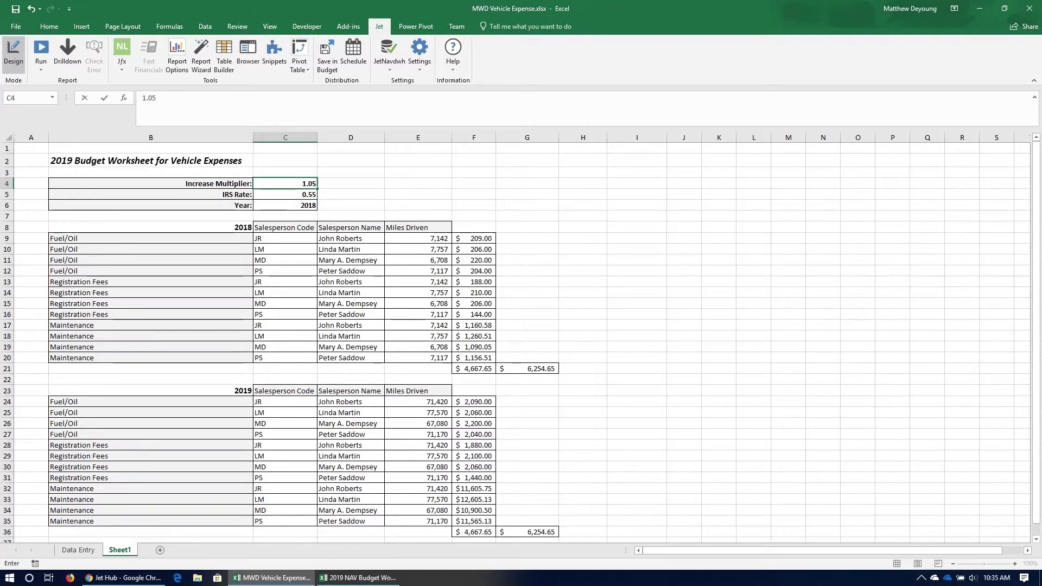
key(Return)
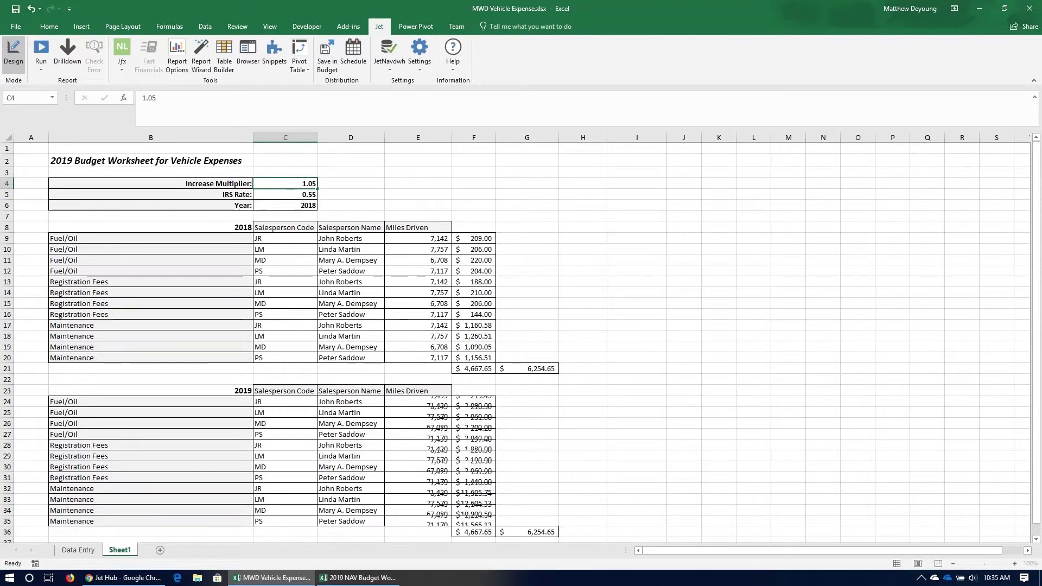
Step: Copy the 2019 expense amounts in F24:F35 and paste them as values into the Jan 2019 column of Data Entry, starting at D7
scroll(695, 372, down, 2)
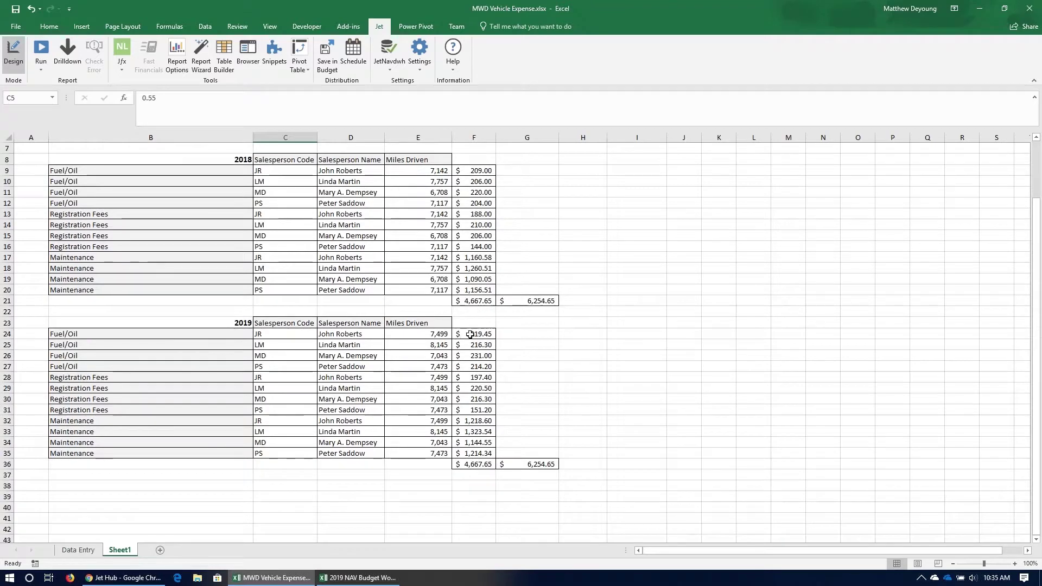
drag(476, 334, 475, 453)
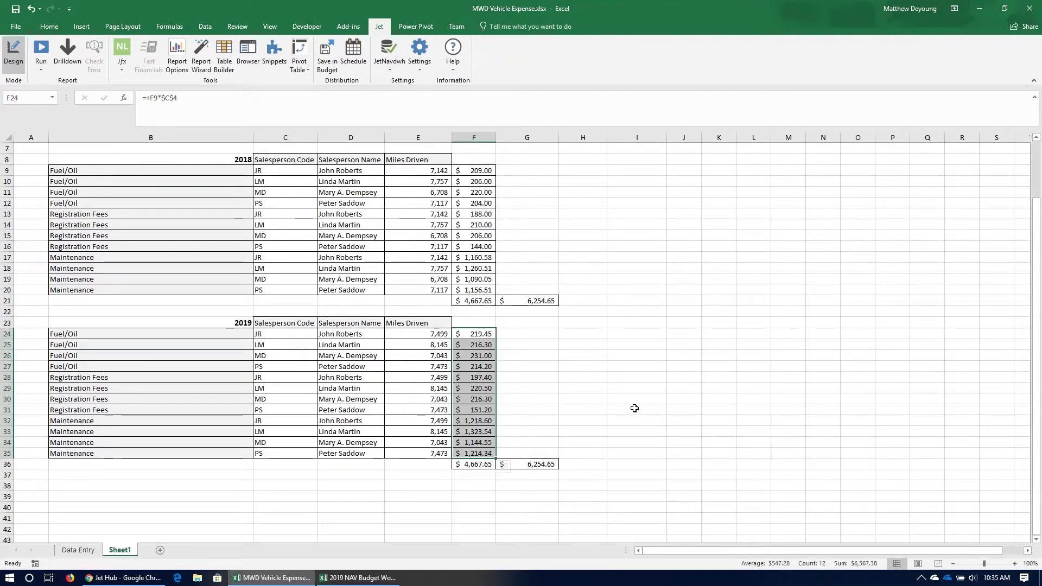
key(ctrl+c)
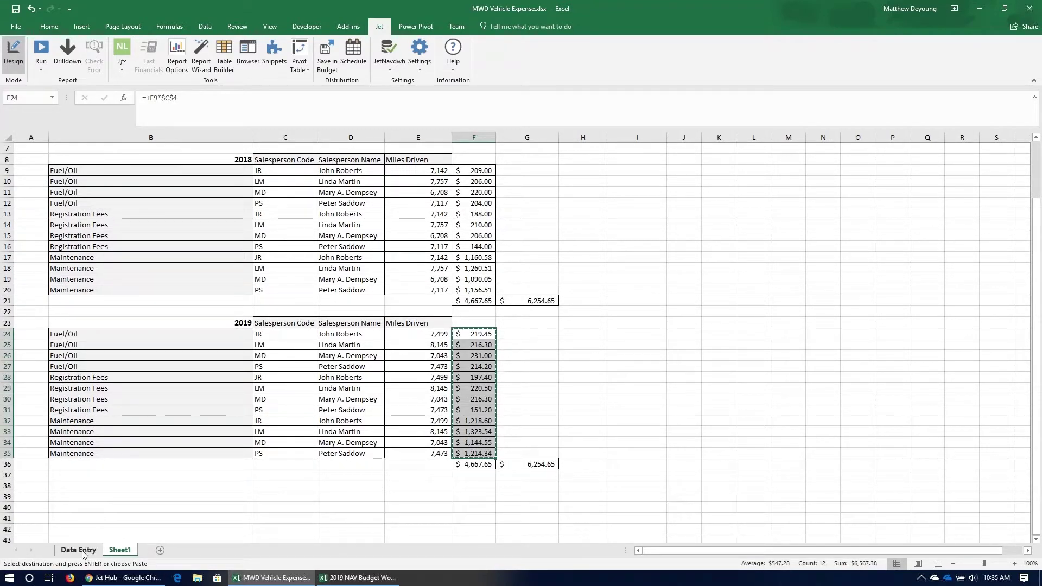
click(79, 549)
click(394, 214)
right_click(394, 215)
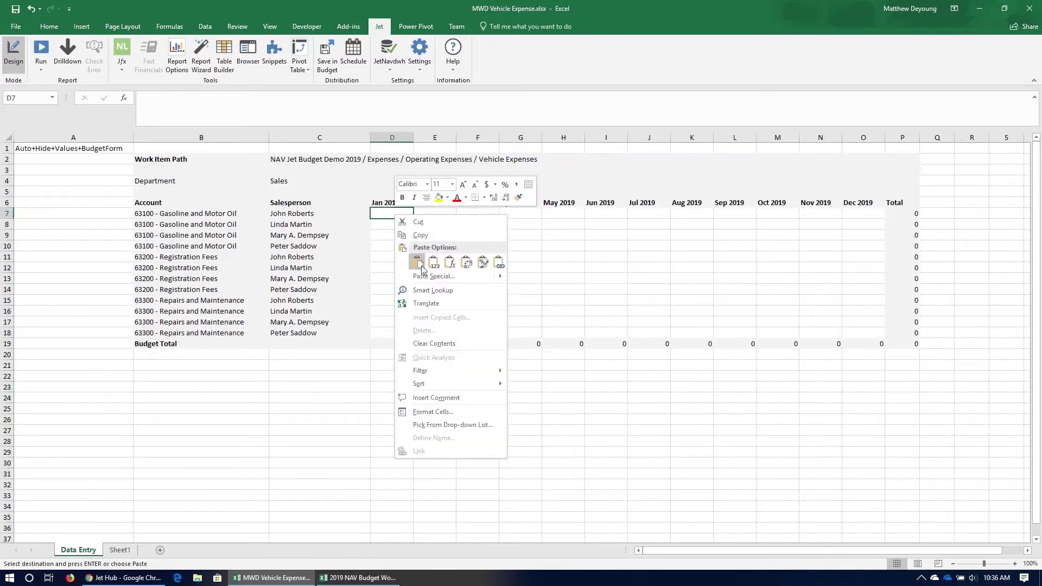
click(432, 263)
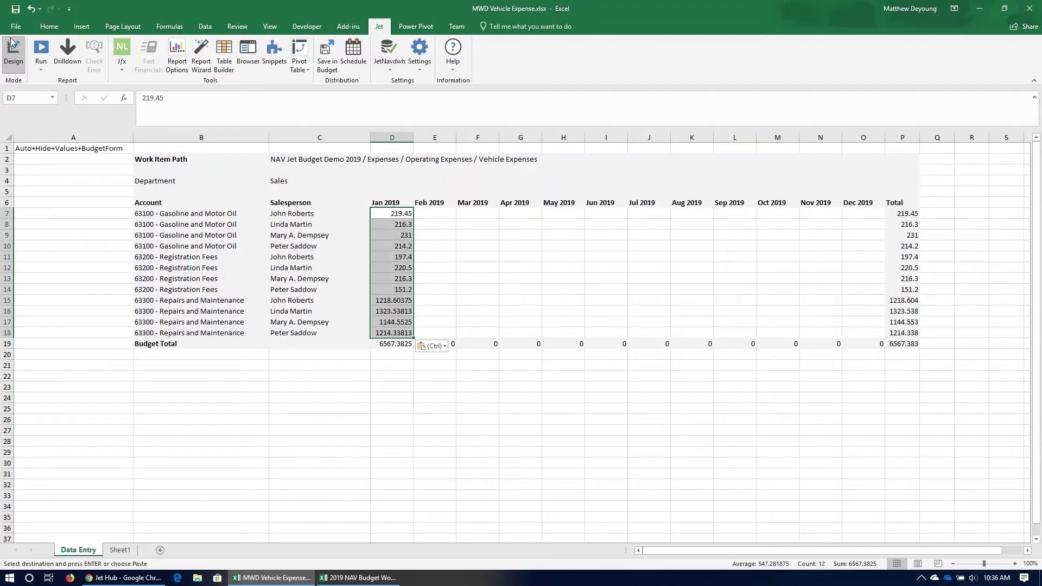
click(49, 26)
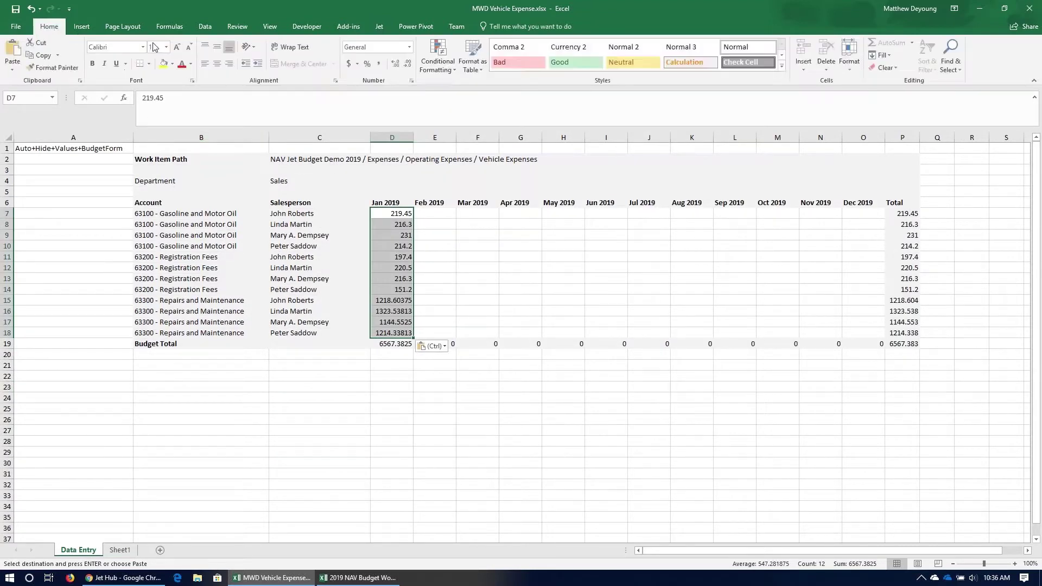
Step: Apply the dollar accounting number format to the Jan 2019 amounts in D7:D18 of Data Entry
click(350, 64)
click(379, 26)
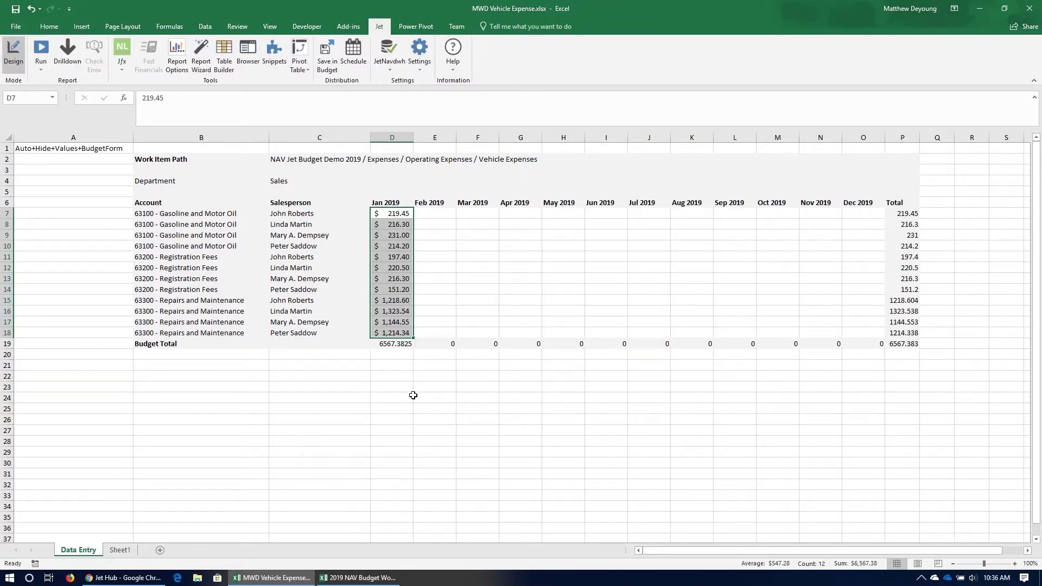
click(398, 375)
click(403, 211)
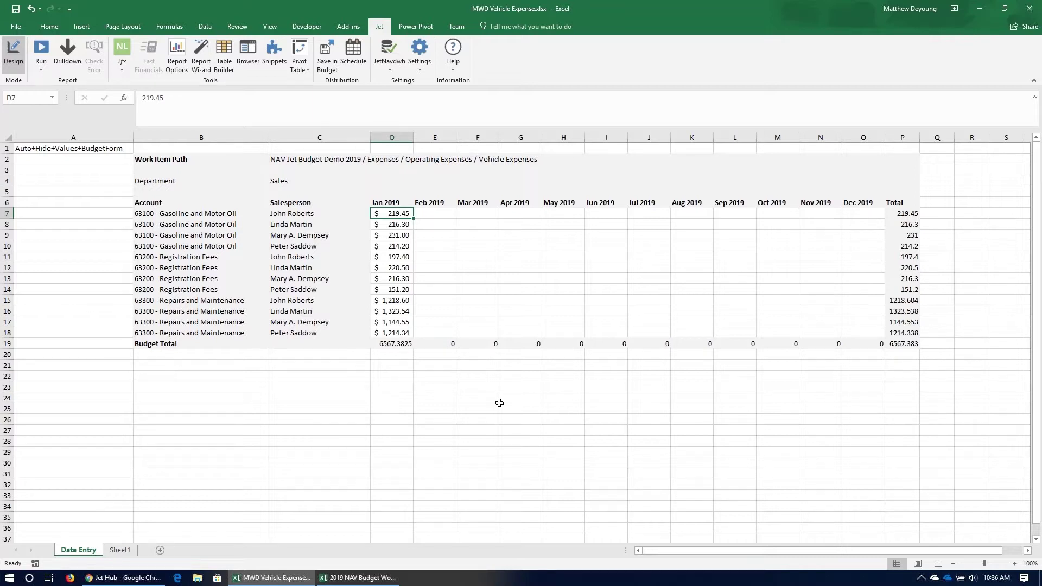
Step: Insert a blank worksheet after Data Entry and select the cell range D4:Y9 on it
click(161, 552)
click(133, 184)
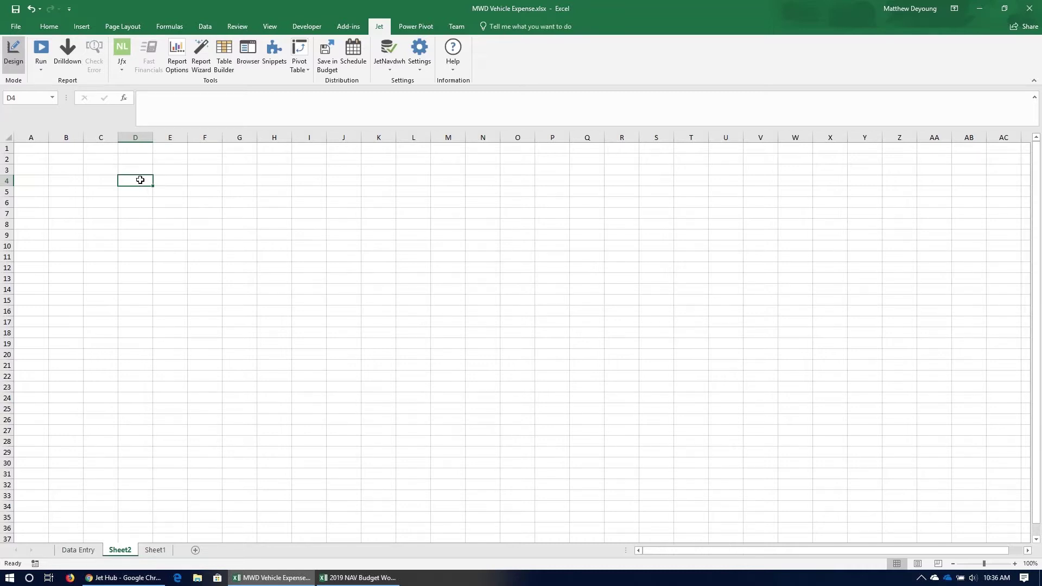
drag(140, 180, 141, 211)
drag(617, 213, 855, 239)
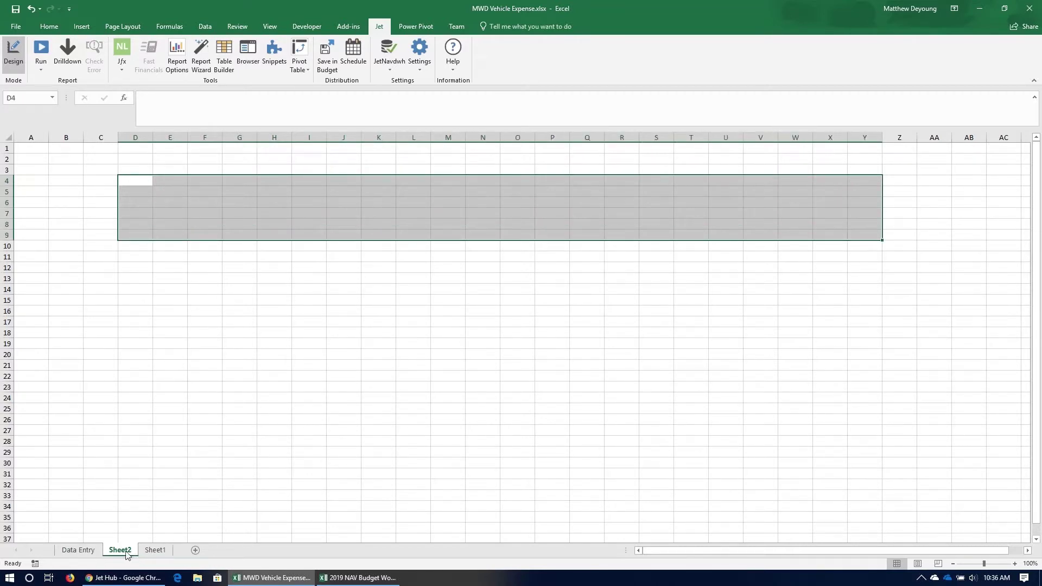
Step: Fill the Jan 2019 amounts of Data Entry across all months through Dec 2019, covering D7:O18
click(83, 554)
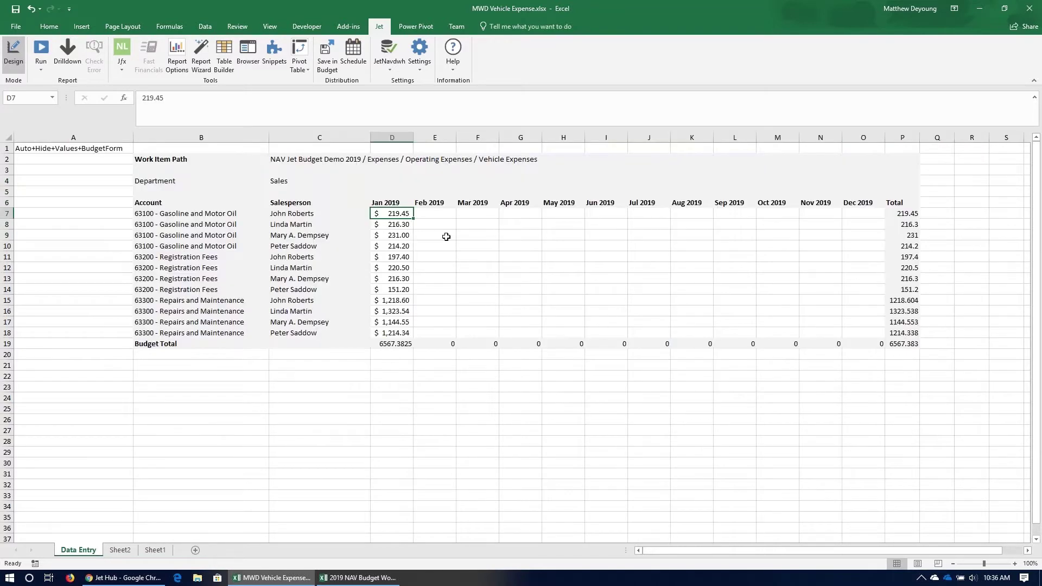
click(422, 215)
click(401, 212)
drag(398, 214, 864, 334)
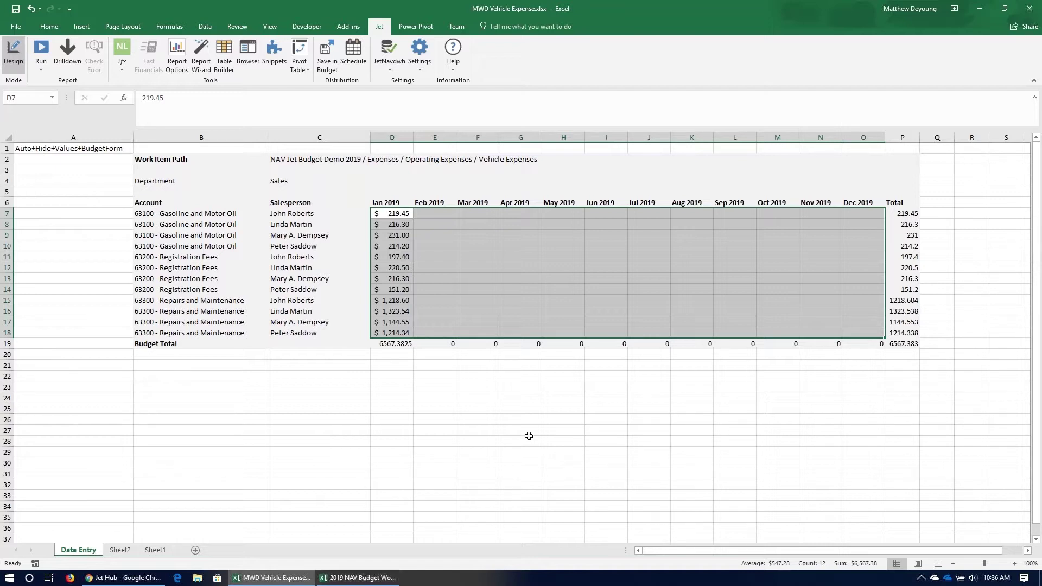
click(767, 436)
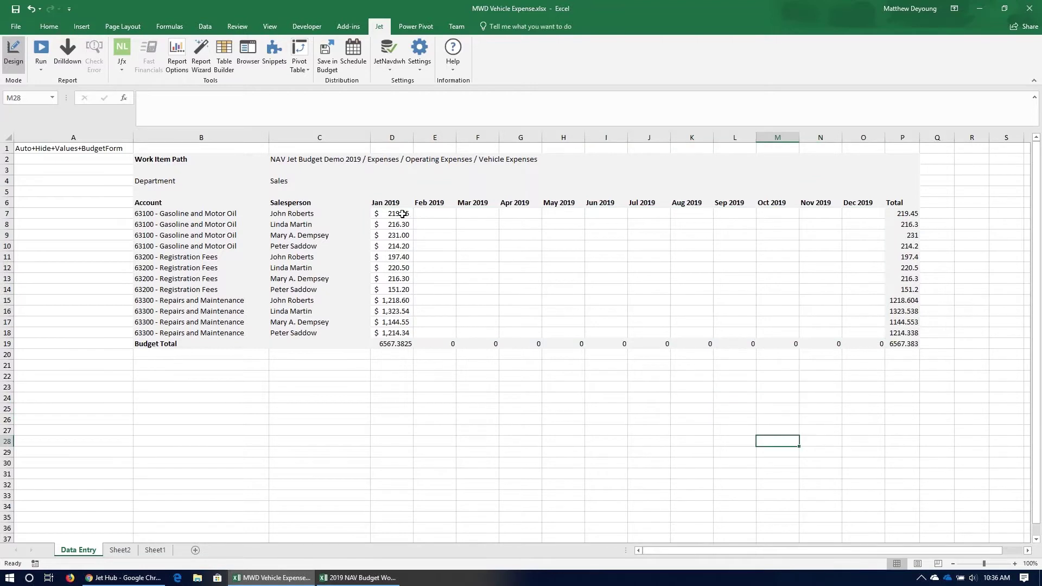
drag(392, 214, 880, 329)
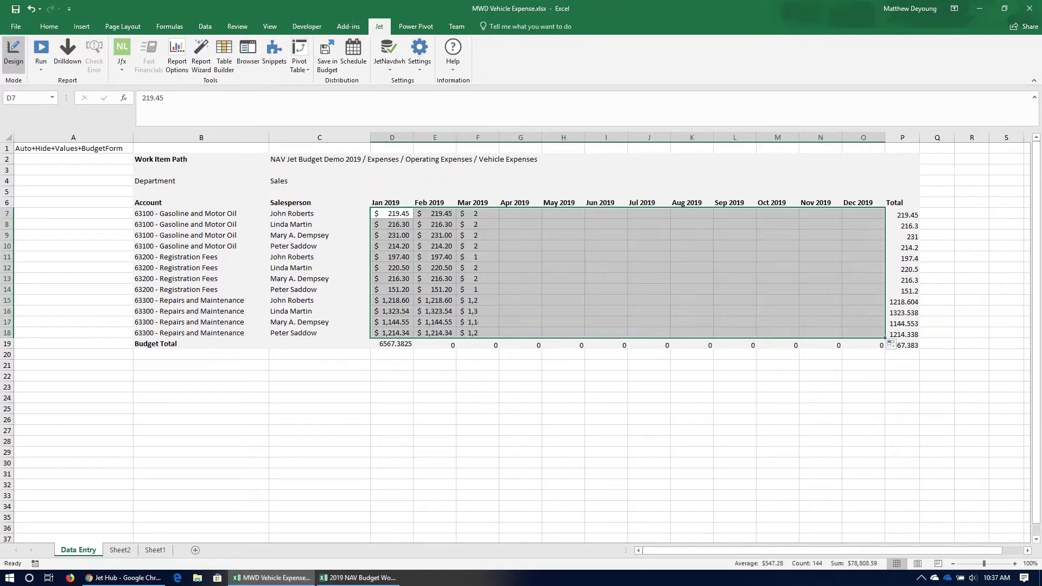
Step: Save the completed vehicle expense numbers in the budget and close the confirmation
click(526, 253)
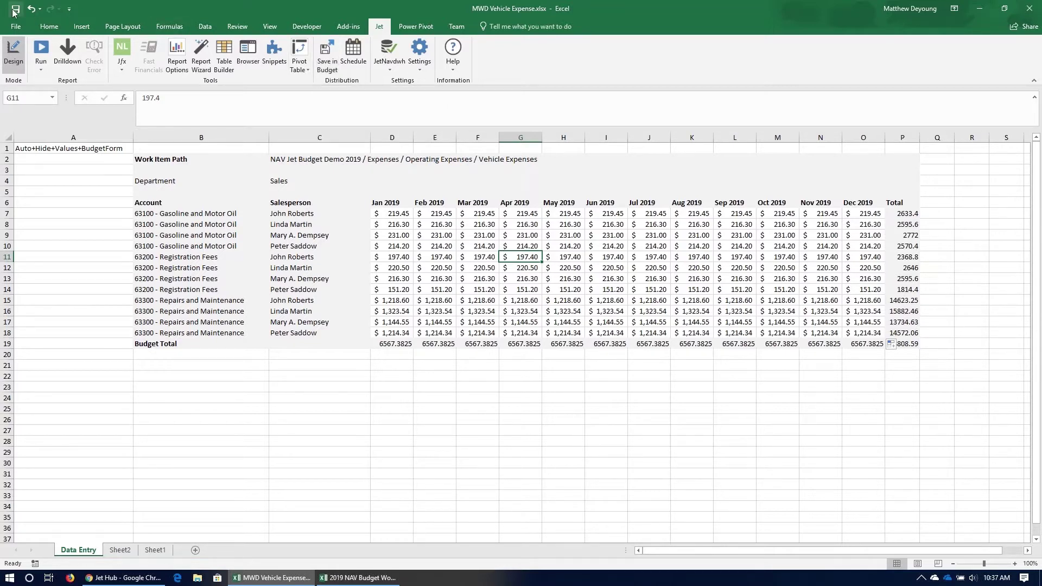
click(326, 52)
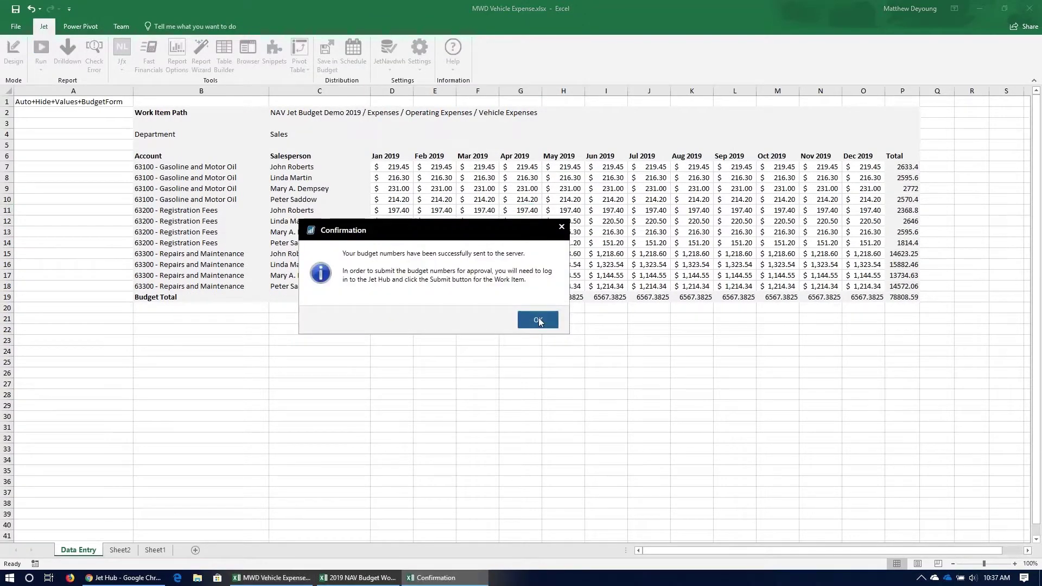
click(537, 320)
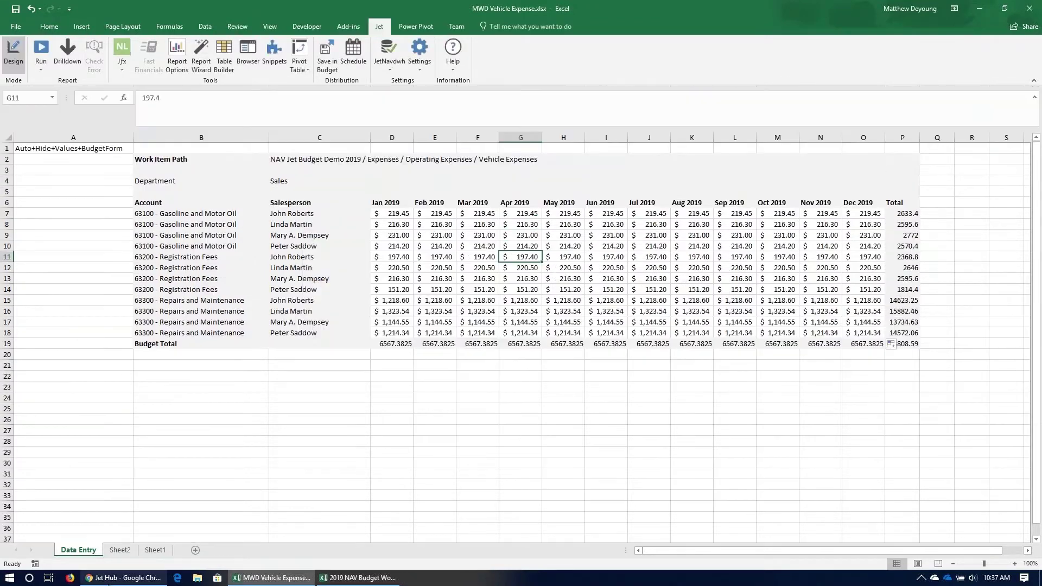
Step: Switch to Jet Hub in Chrome and display the work items of NAV Jet Budget Demo 2019
key(alt+Tab)
click(16, 122)
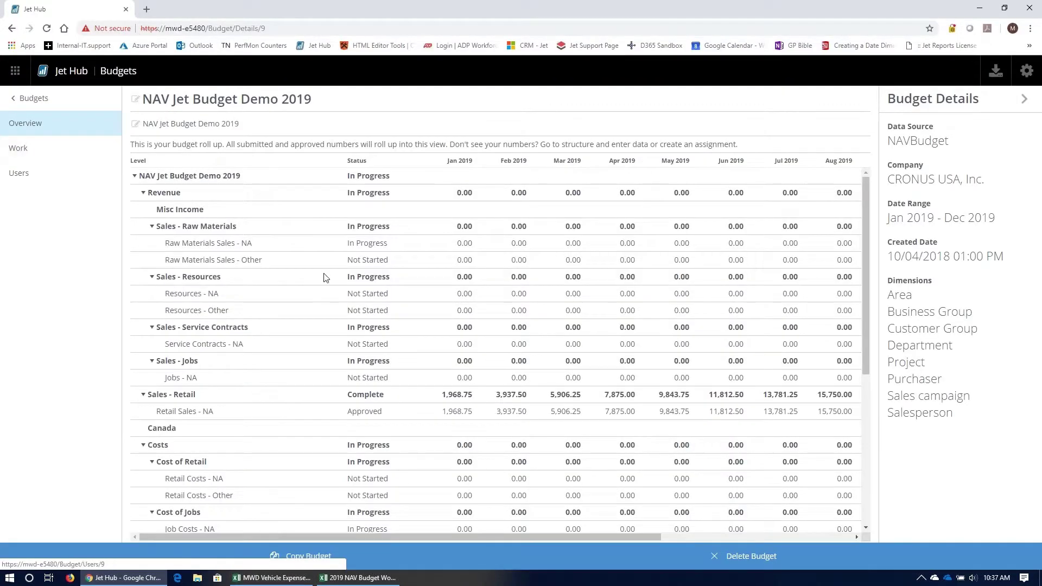
click(54, 153)
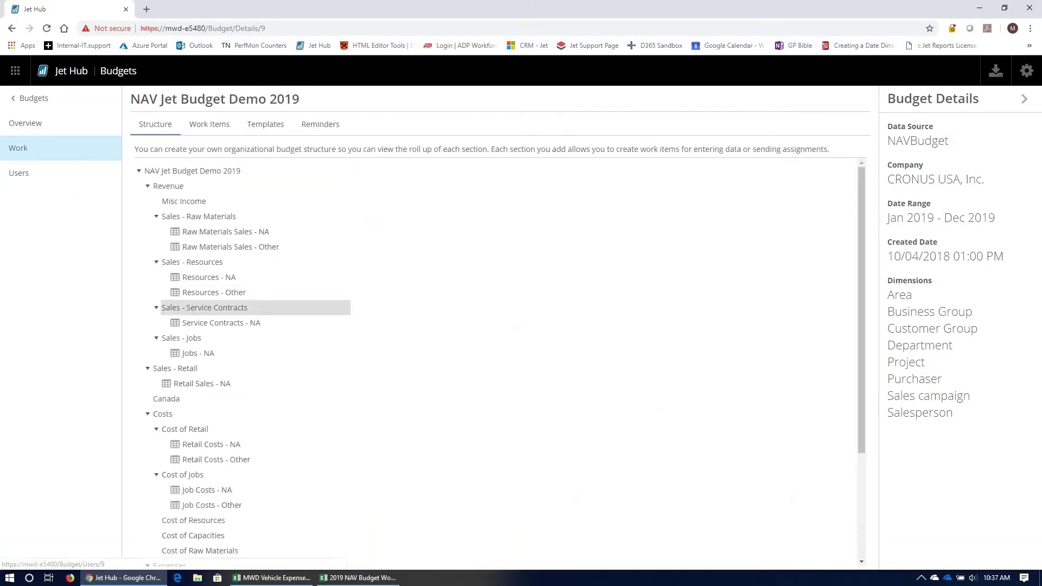
scroll(366, 320, down, 1)
click(214, 129)
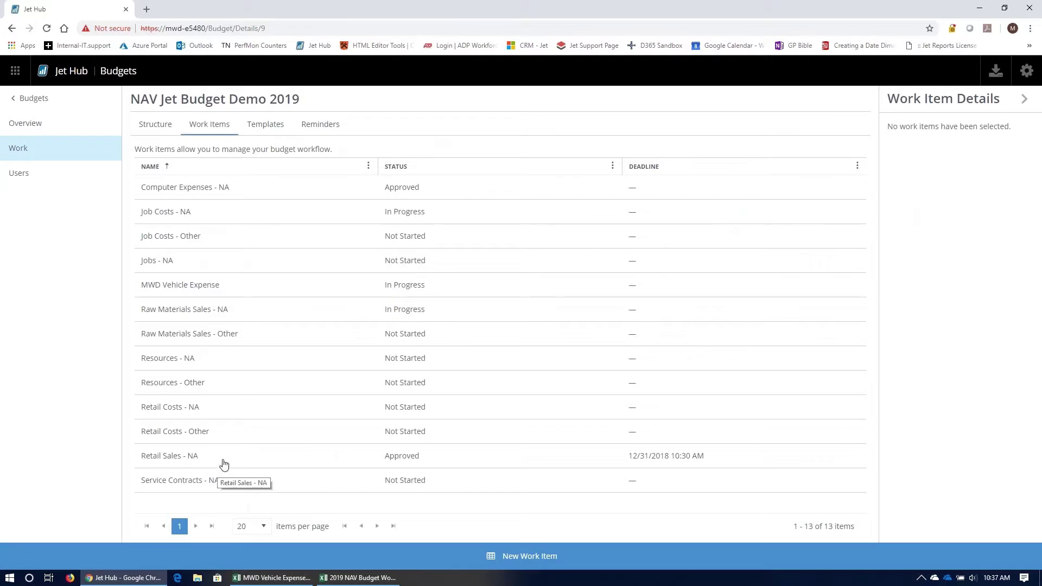
Step: Preview the data of the MWD Vehicle Expense work item and submit it for approval
click(191, 288)
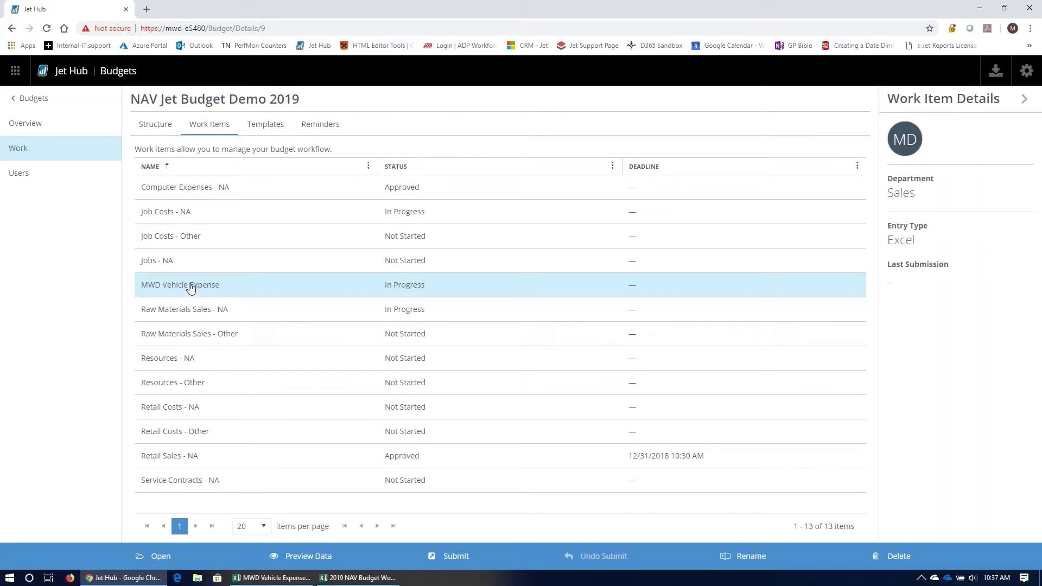
click(321, 559)
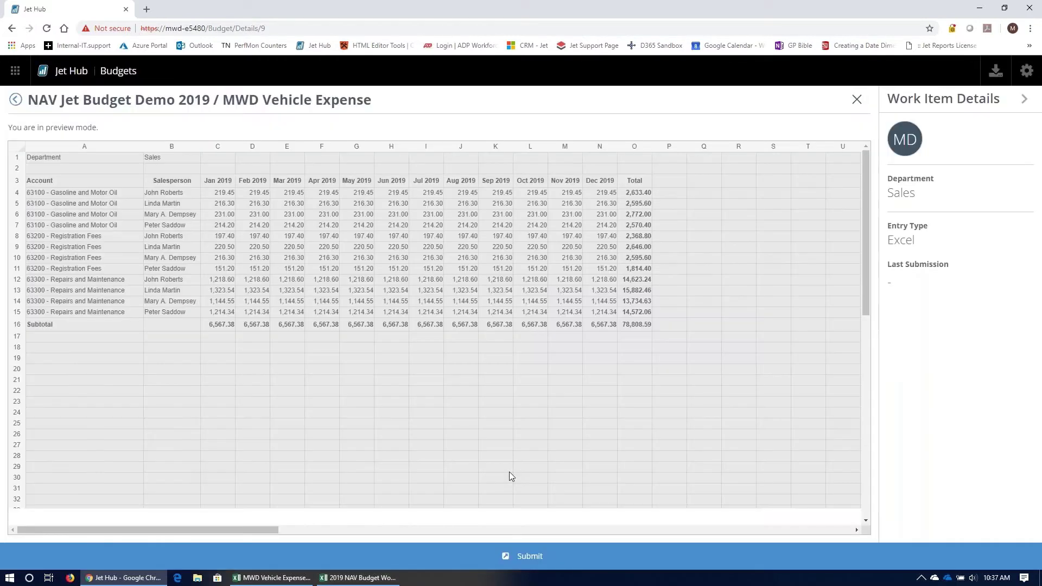
click(857, 102)
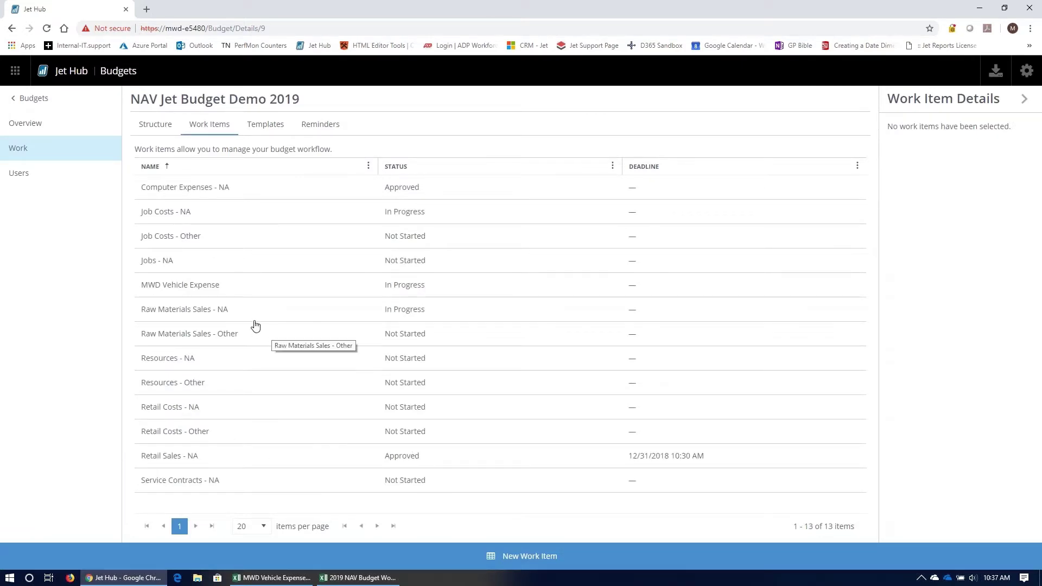
click(196, 291)
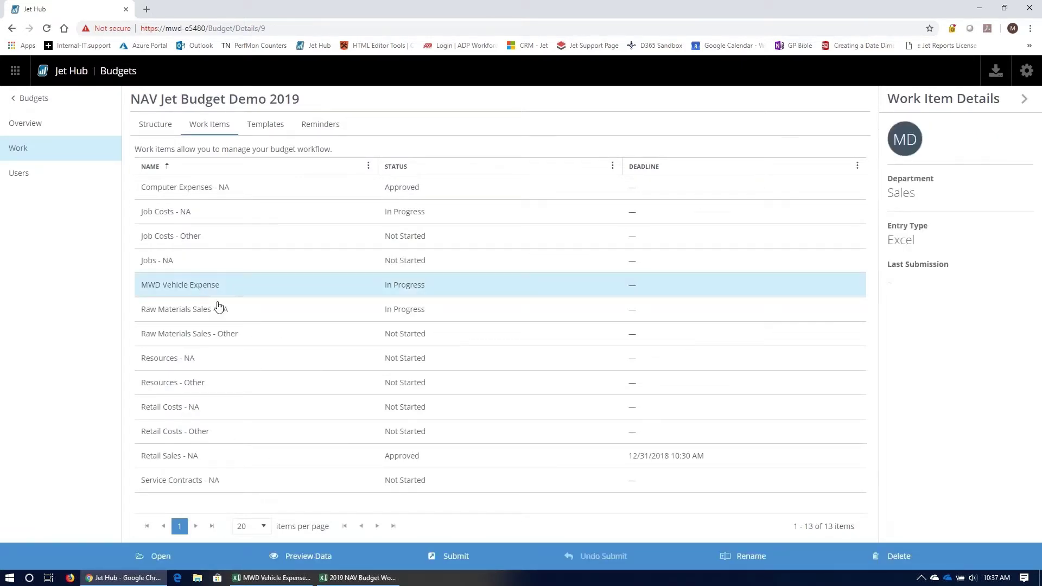
click(455, 558)
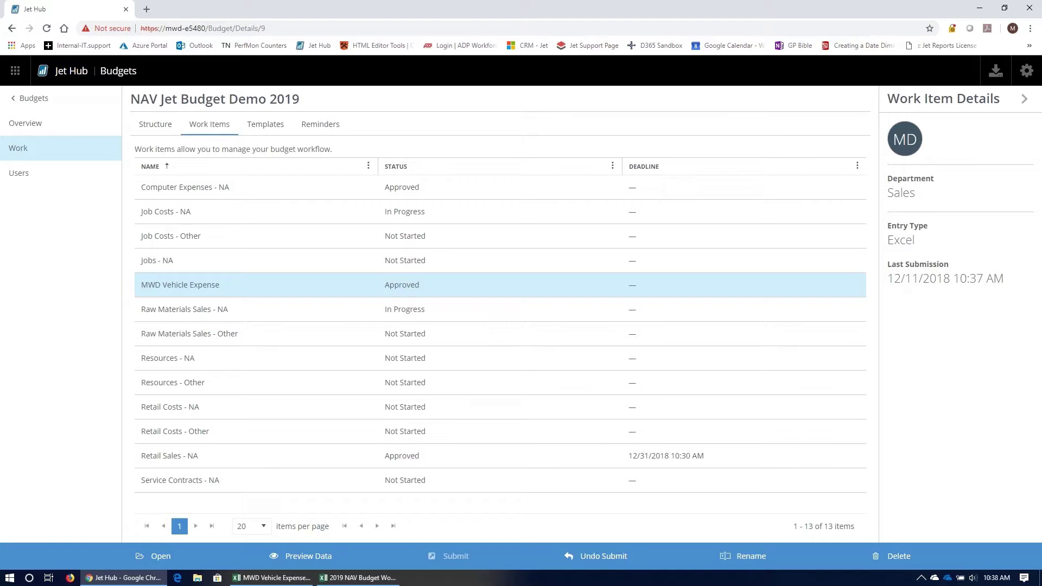
Step: Open the Expense Template to examine its accounts, dimensions and preview rows, and close it with saving
click(265, 128)
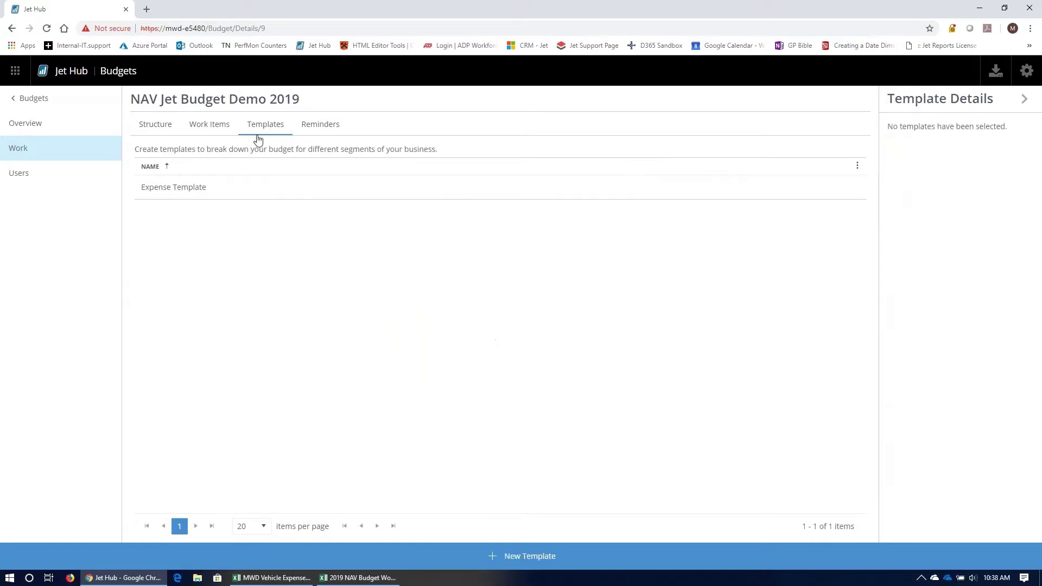
click(181, 192)
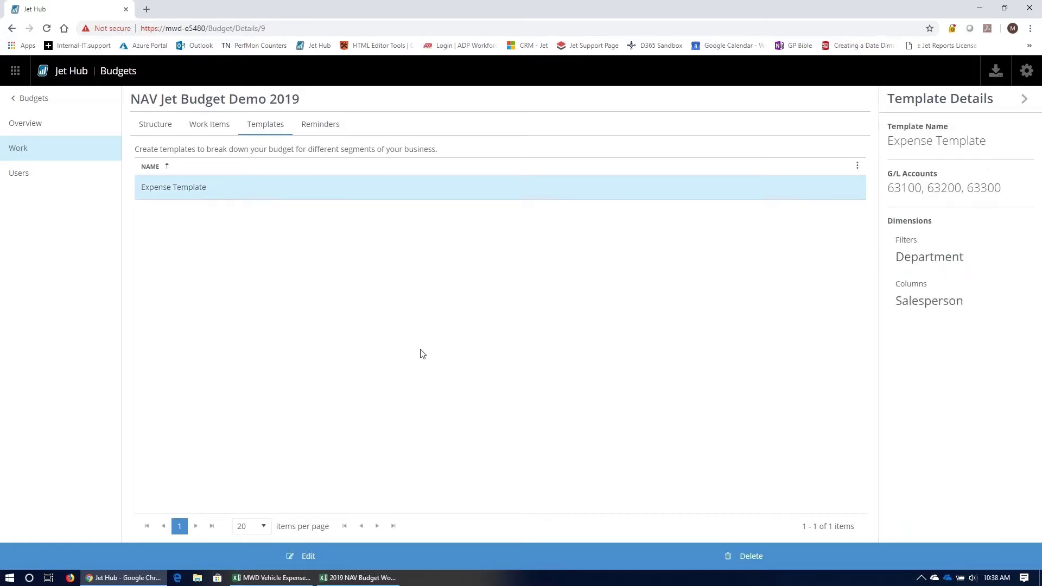
click(307, 558)
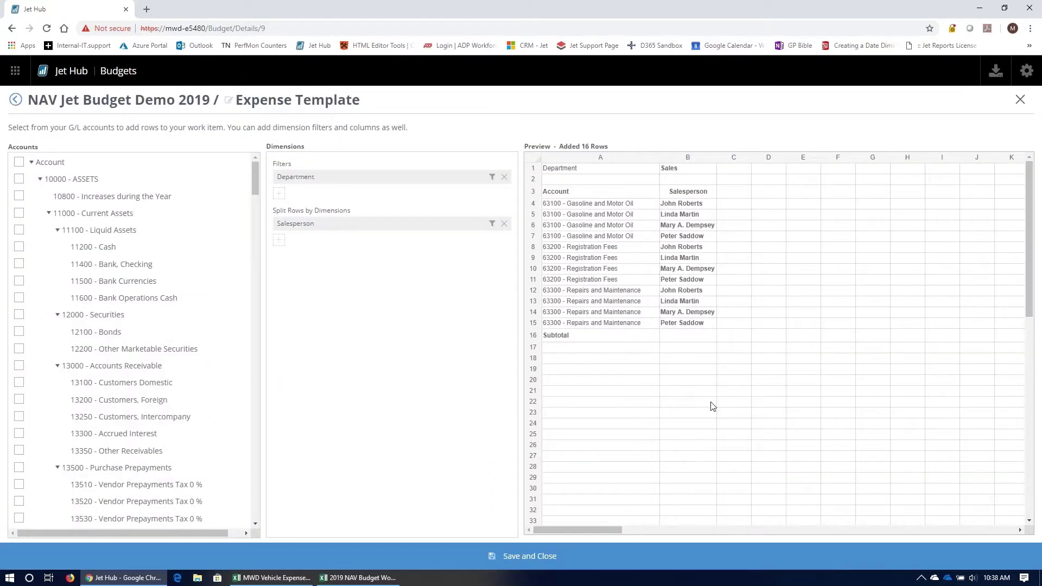
click(523, 556)
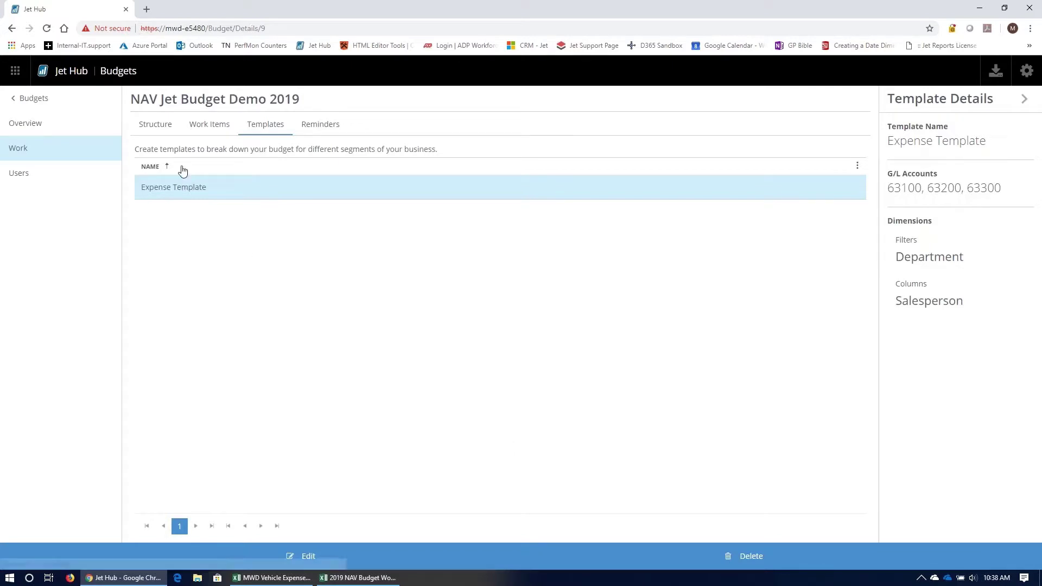
Step: Leave NAV Jet Budget Demo 2019 by way of its structure and overview, and return to the list of budgets
click(166, 126)
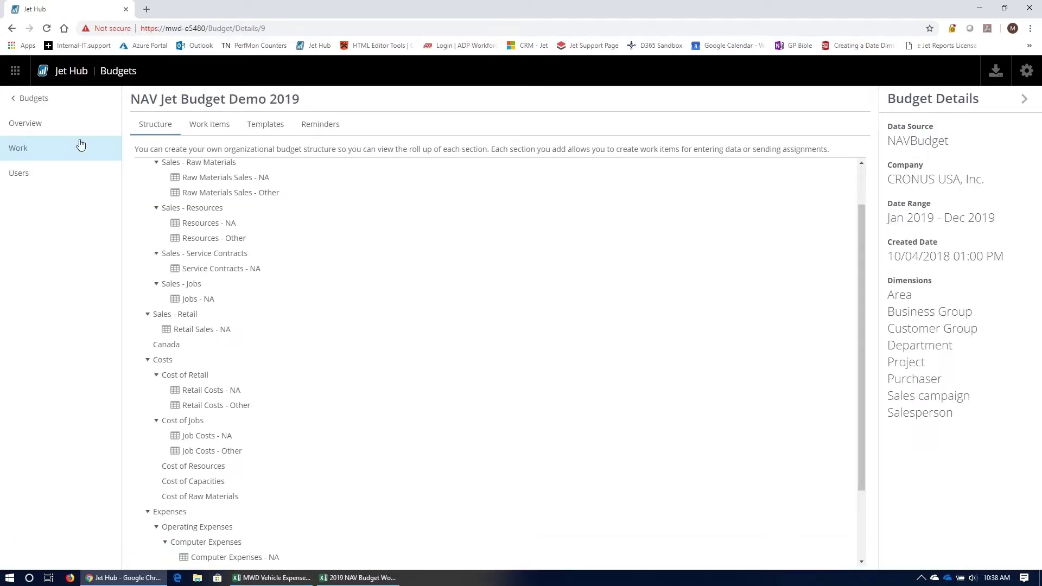
click(30, 123)
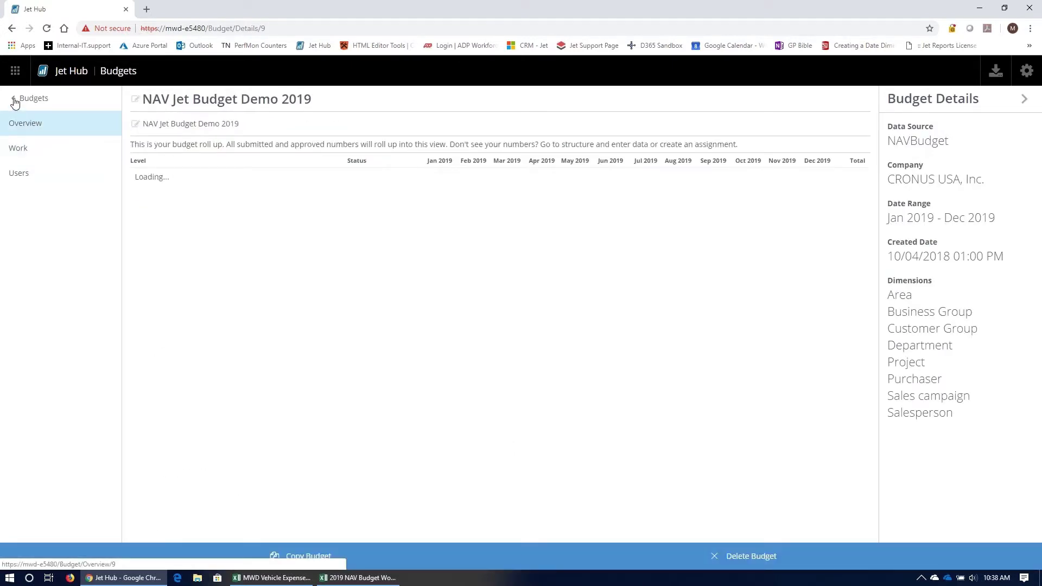
click(14, 101)
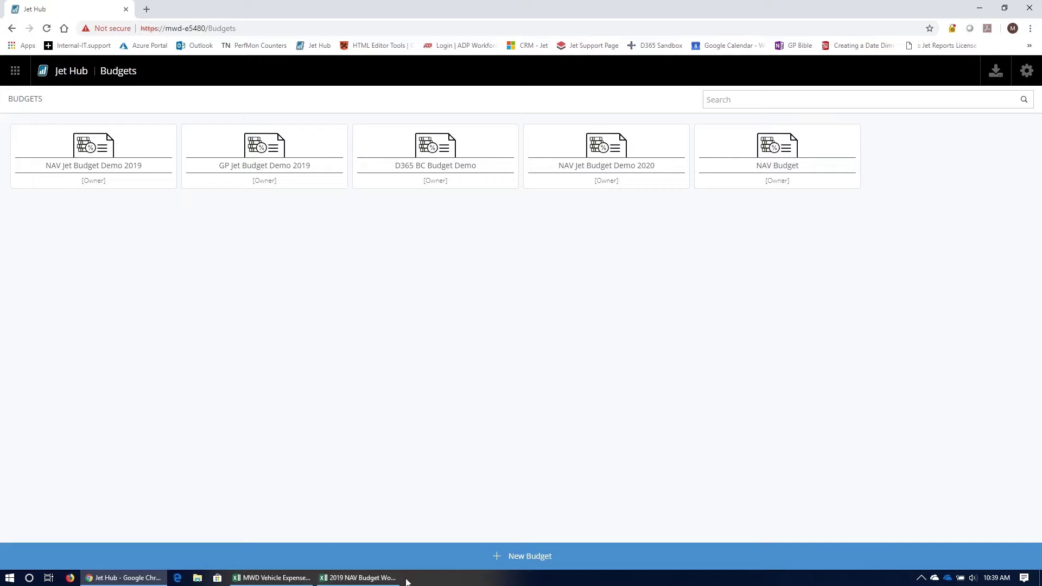
Step: Switch to the MWD Vehicle Expense workbook in Excel, with the source worksheet minimized, and review the expense tables on Sheet1
click(378, 579)
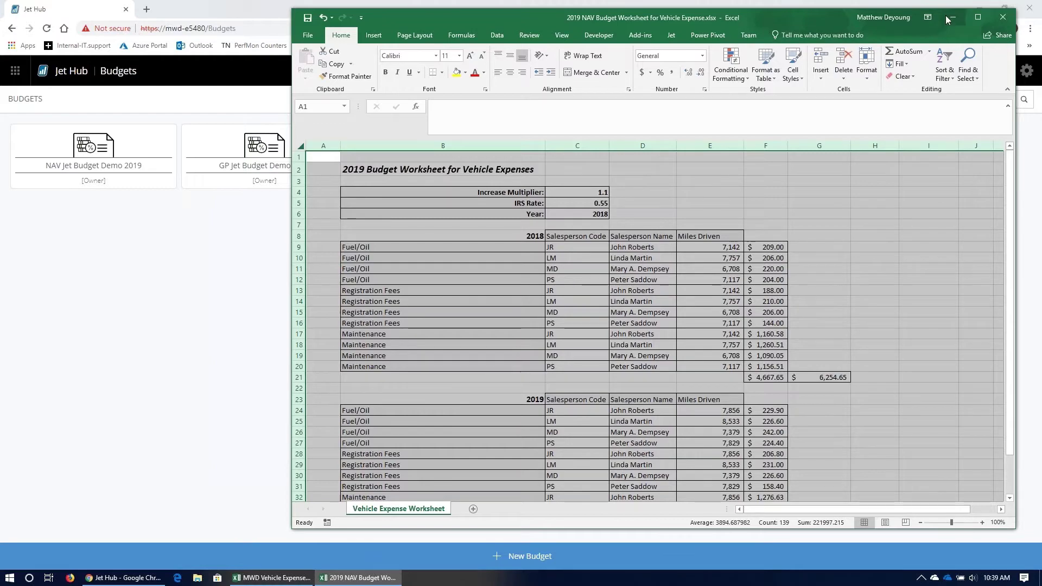
click(947, 19)
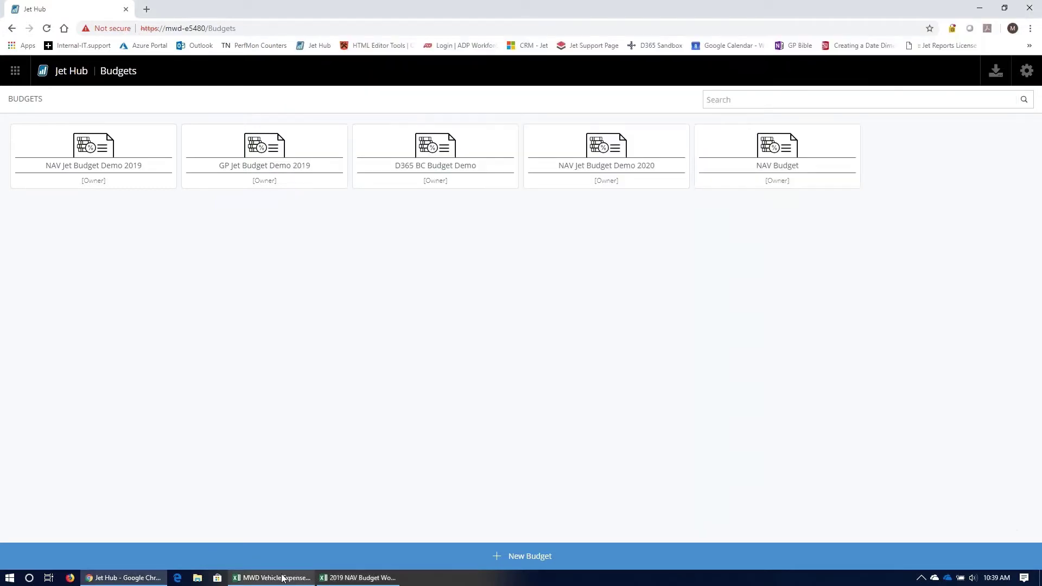
click(283, 578)
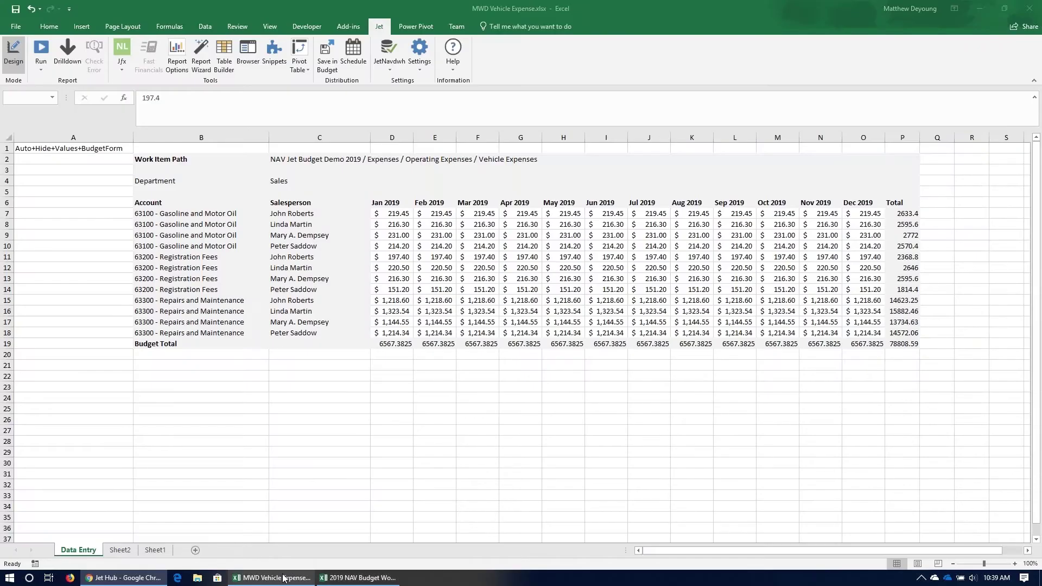
click(154, 550)
click(120, 550)
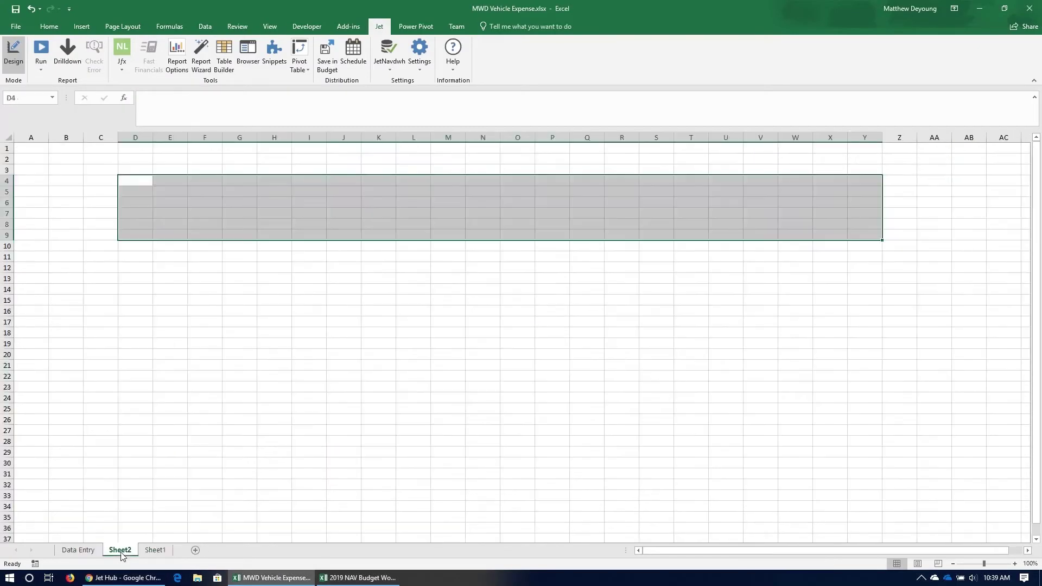
click(154, 550)
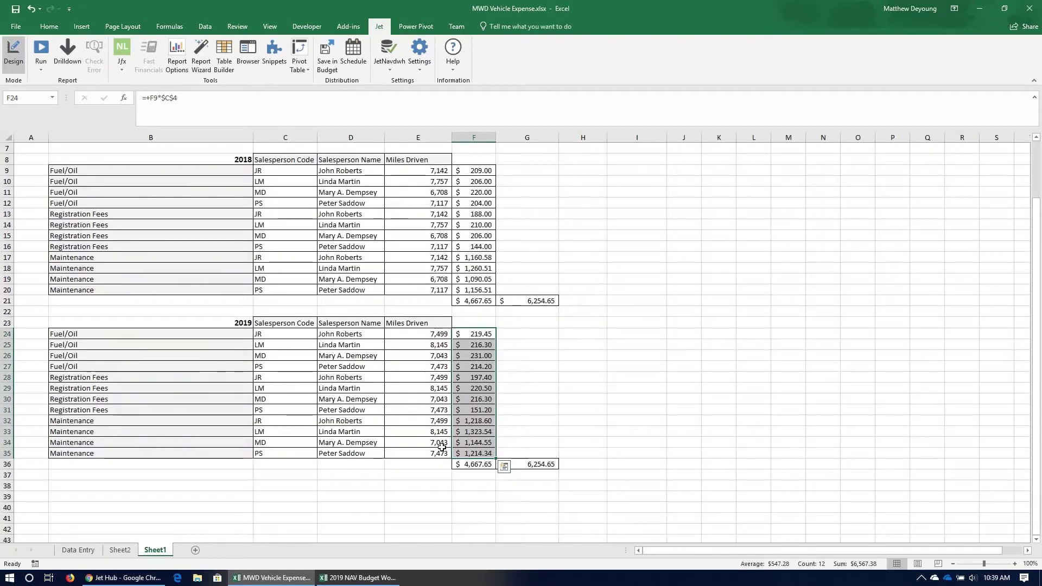
Step: Look at the Jet functions that can be inserted in cell D4 of Sheet2, without inserting one
click(126, 551)
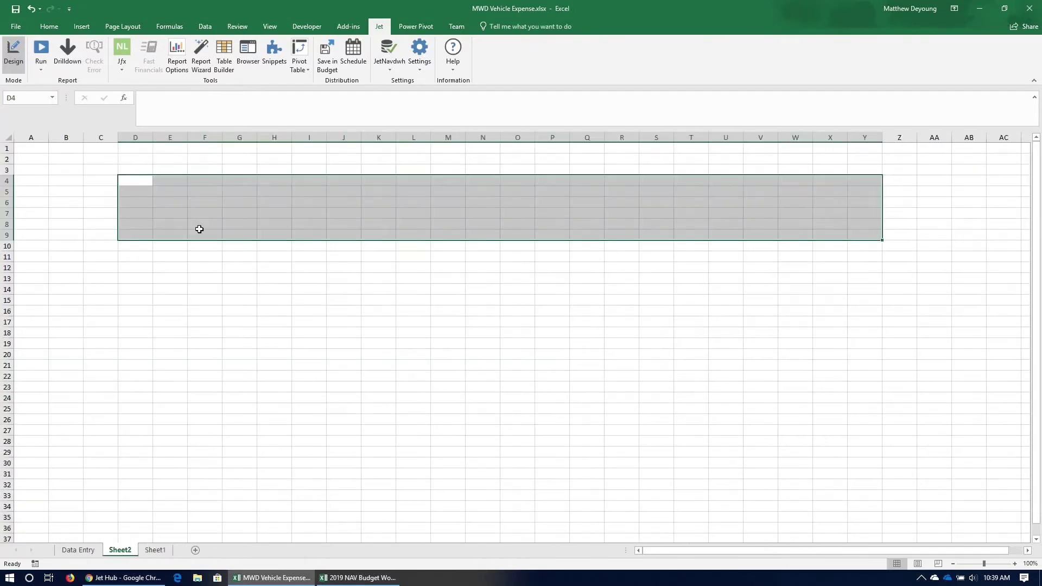
click(134, 180)
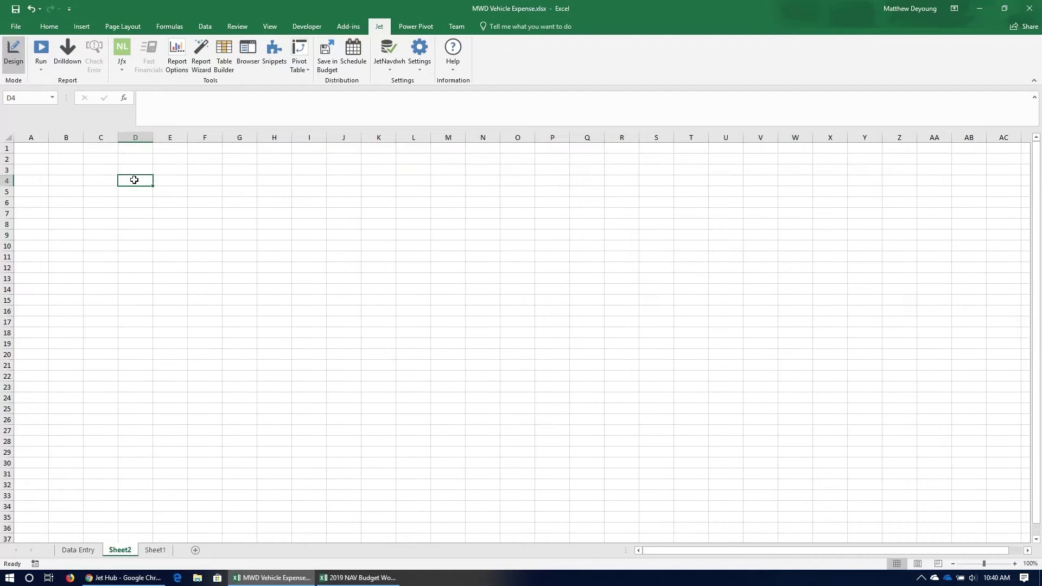
click(122, 66)
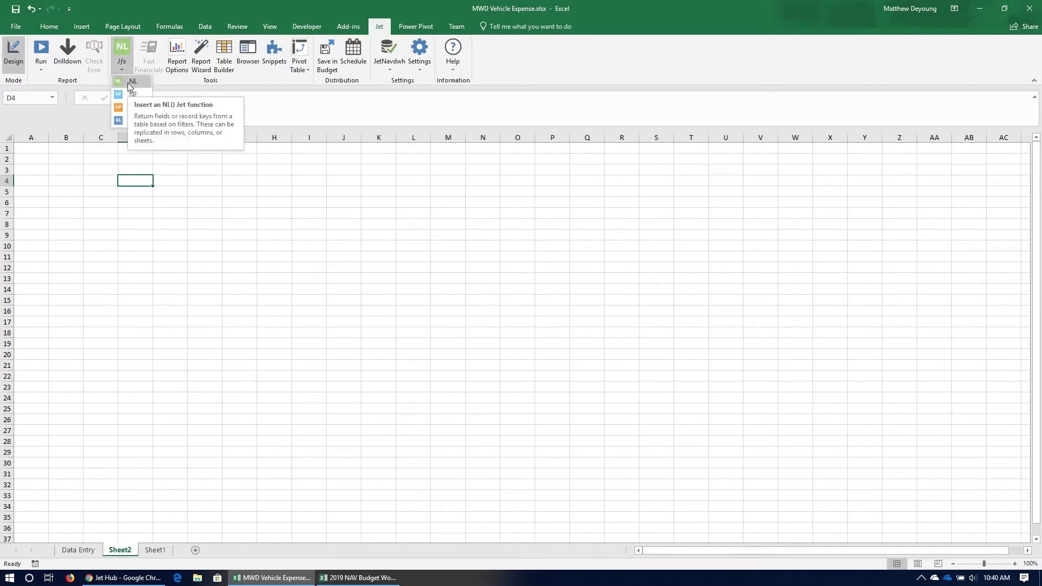
click(299, 256)
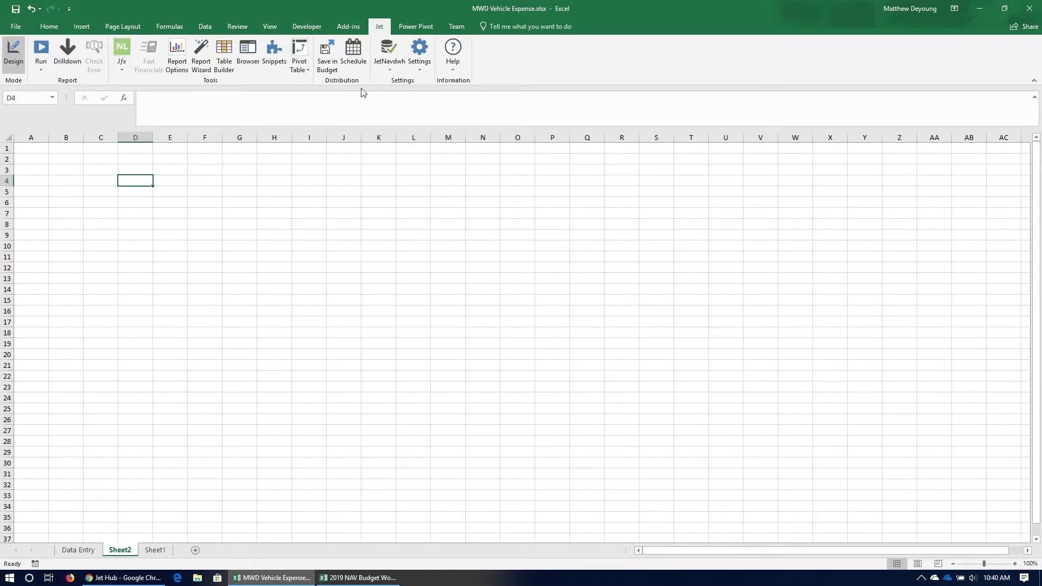
Step: Switch the Jet data source to NAVBudget and start a GL function in cell D4 of Sheet2
click(389, 69)
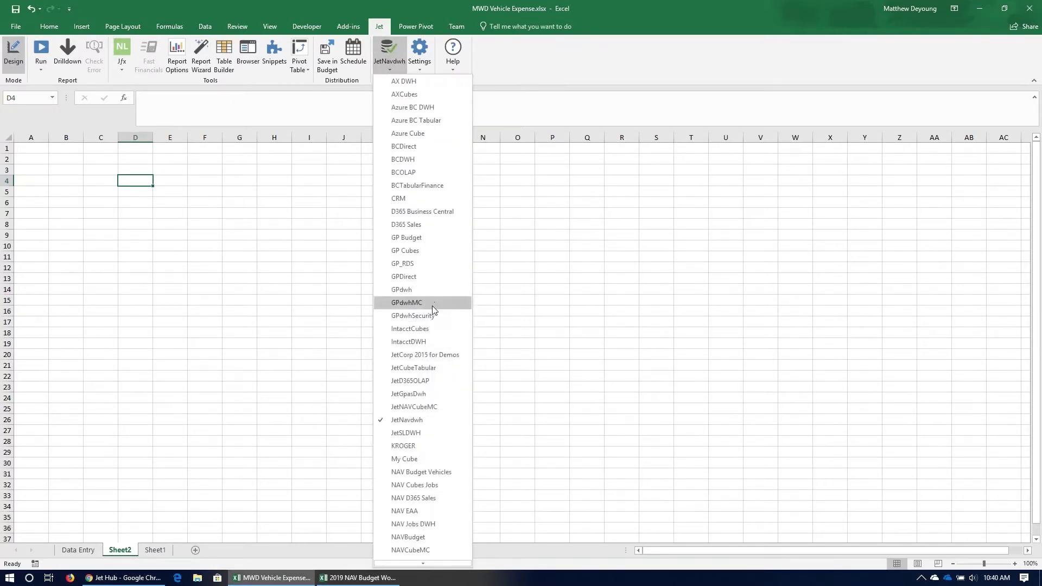
click(408, 537)
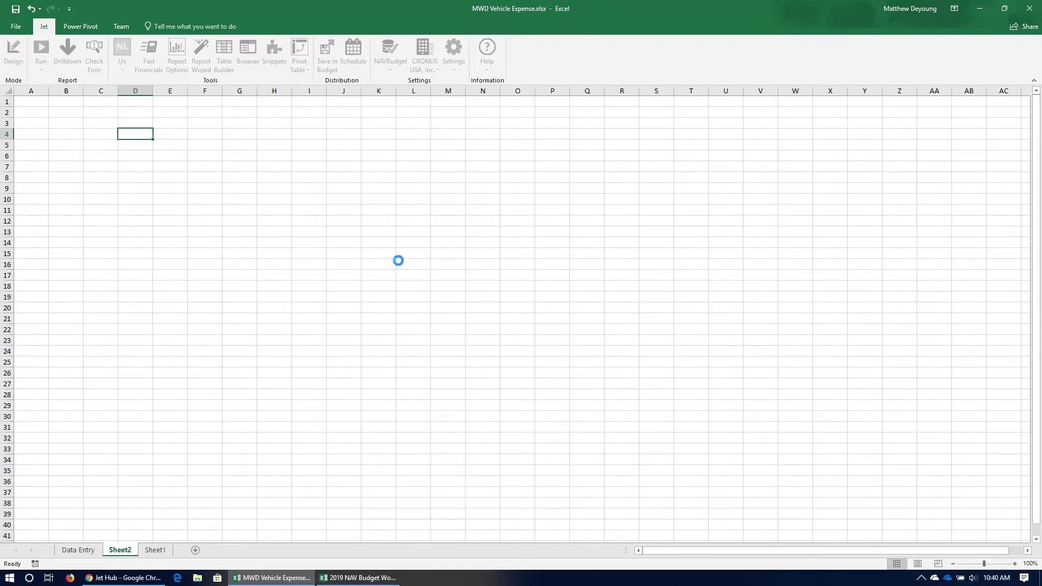
click(121, 70)
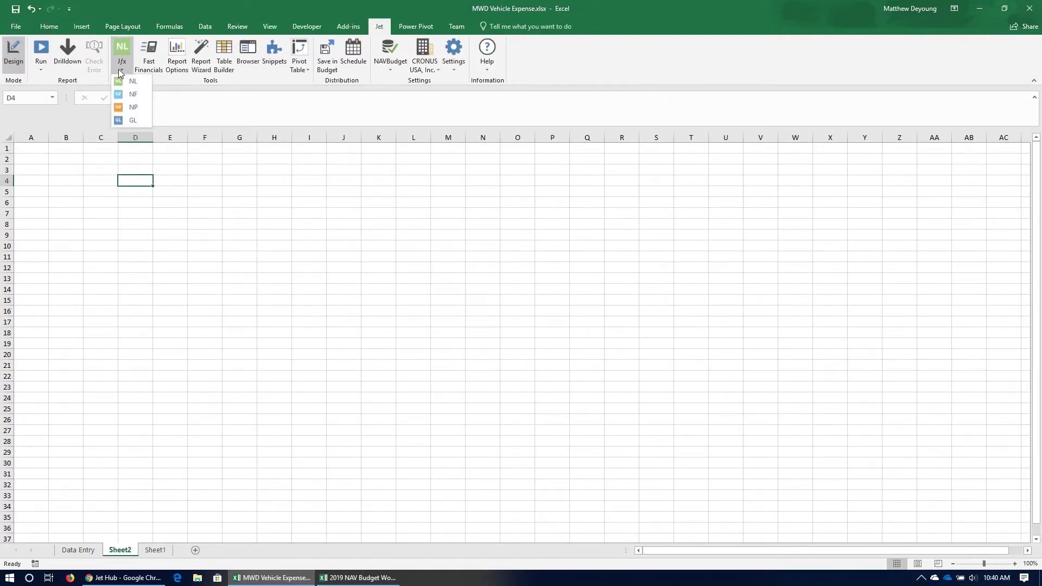
click(123, 119)
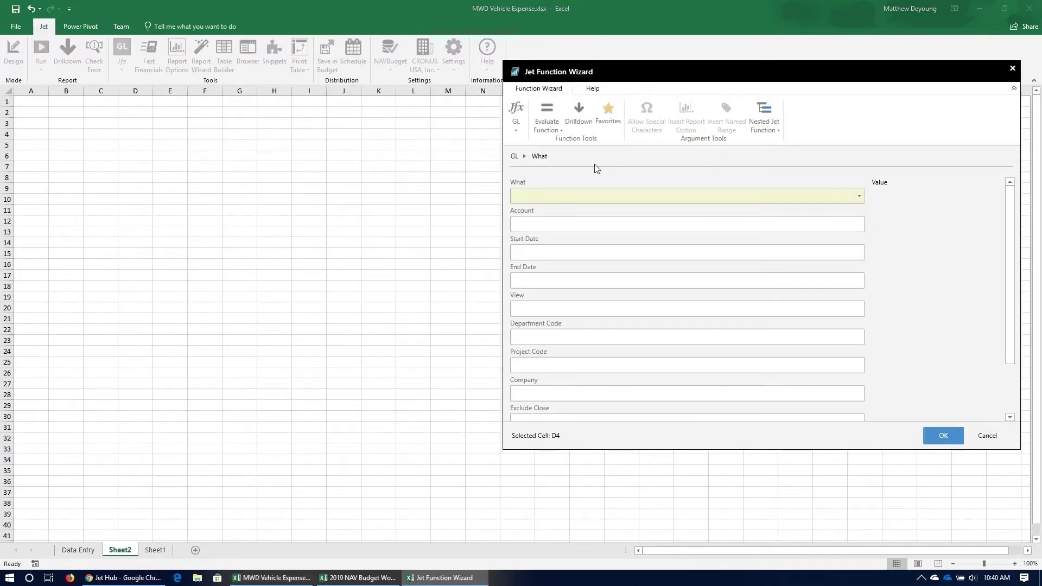
Step: Set the GL function type to Jet Budgets and choose GP Jet Budget Demo 2019 as the budget name
click(514, 127)
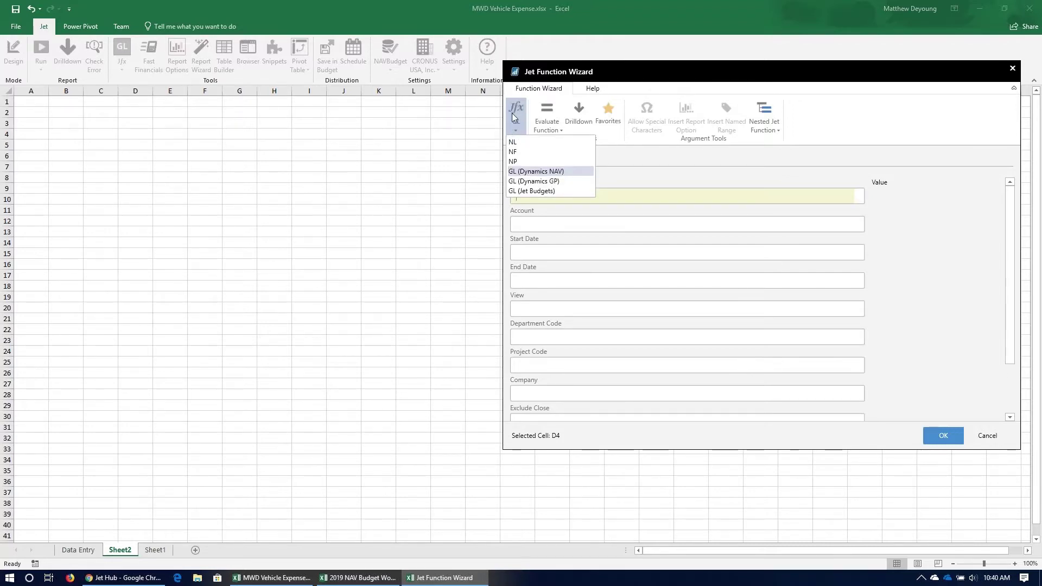
click(531, 193)
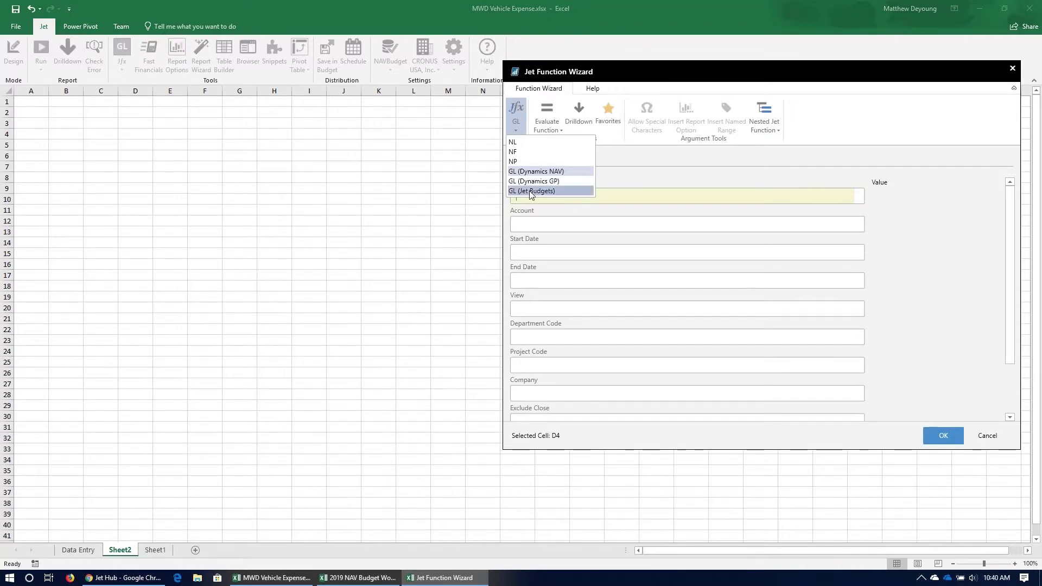
click(614, 224)
click(859, 225)
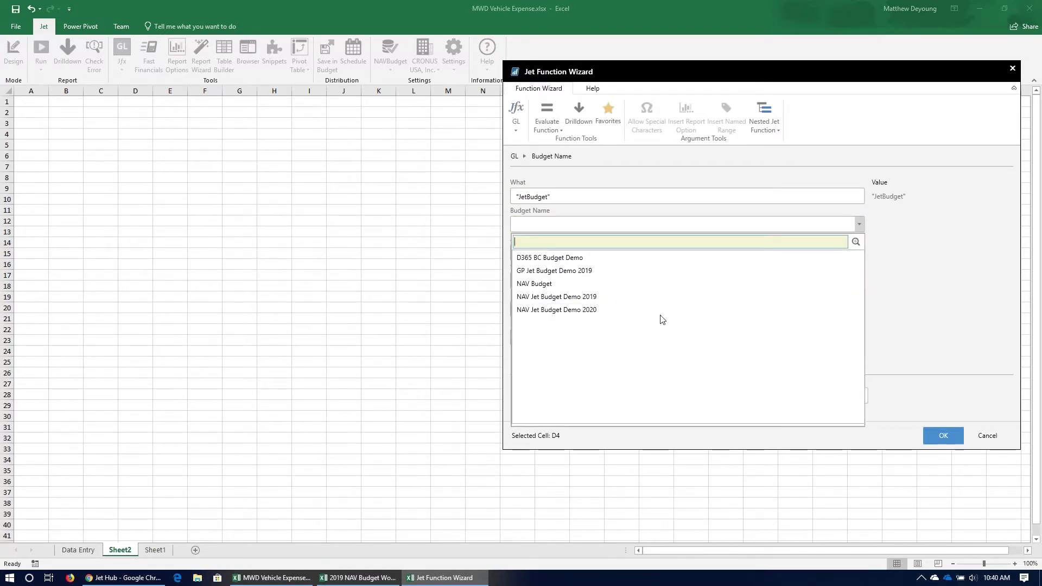
click(608, 272)
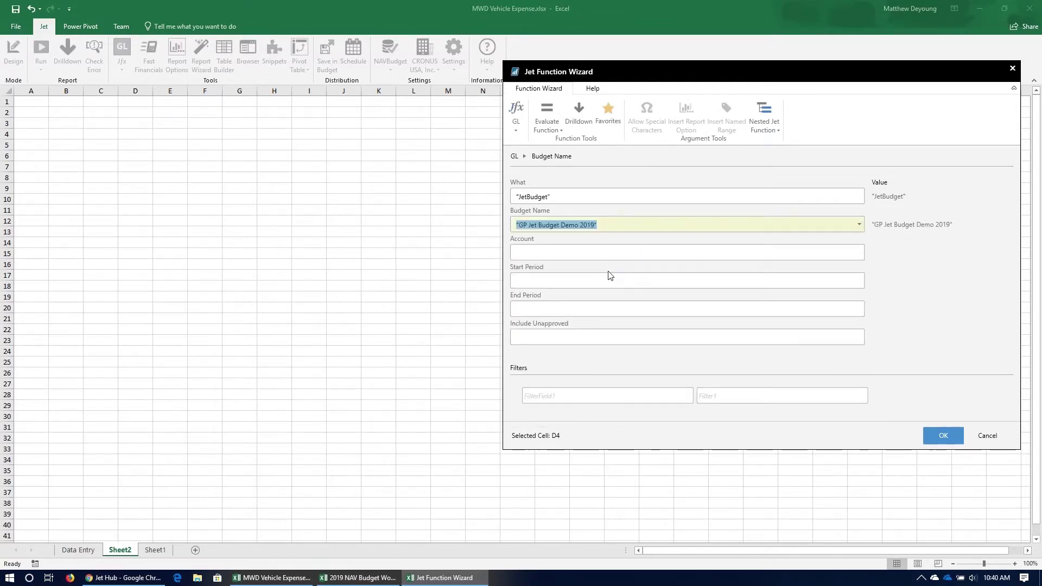
Step: Look through the Account, Start Period, End Period and Include Unapproved arguments, and cancel the Jet function
click(682, 254)
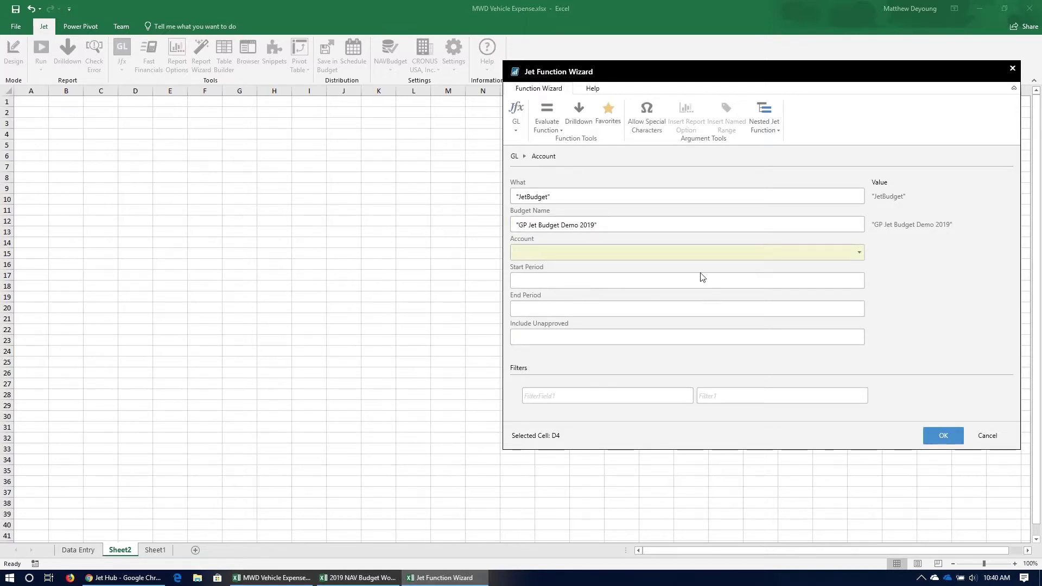
click(549, 286)
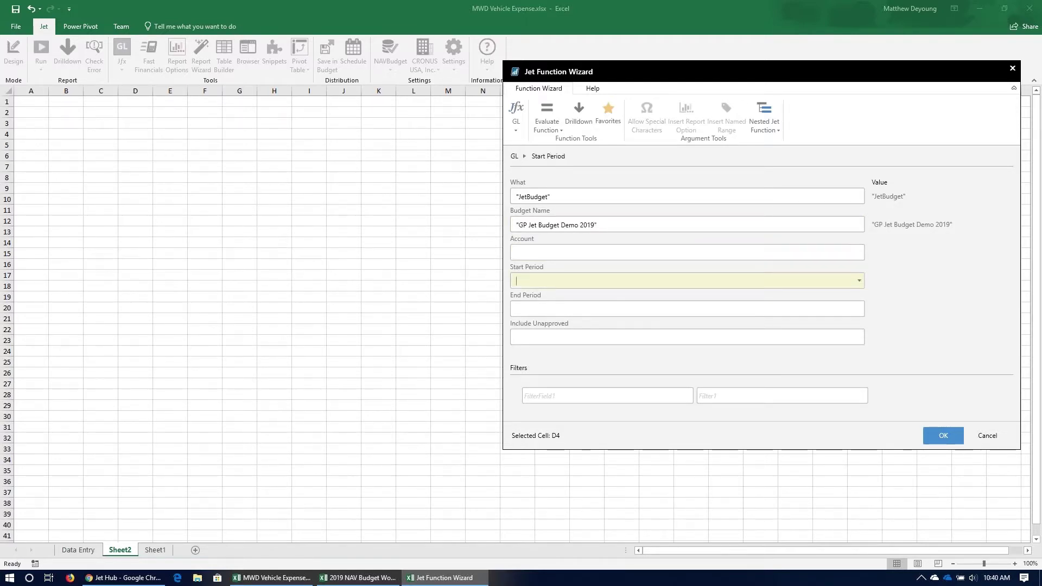
click(554, 311)
click(579, 339)
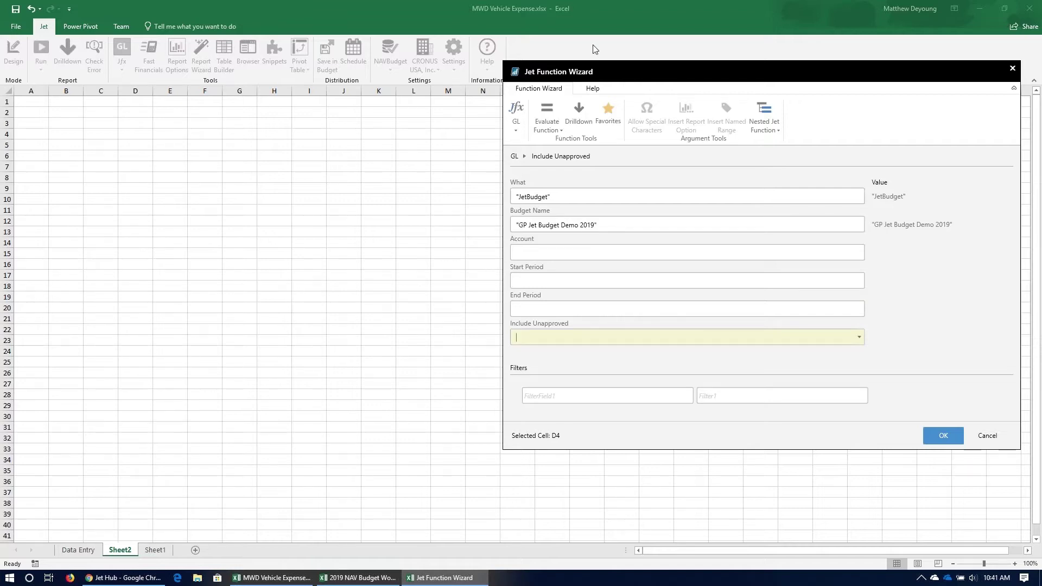
click(988, 437)
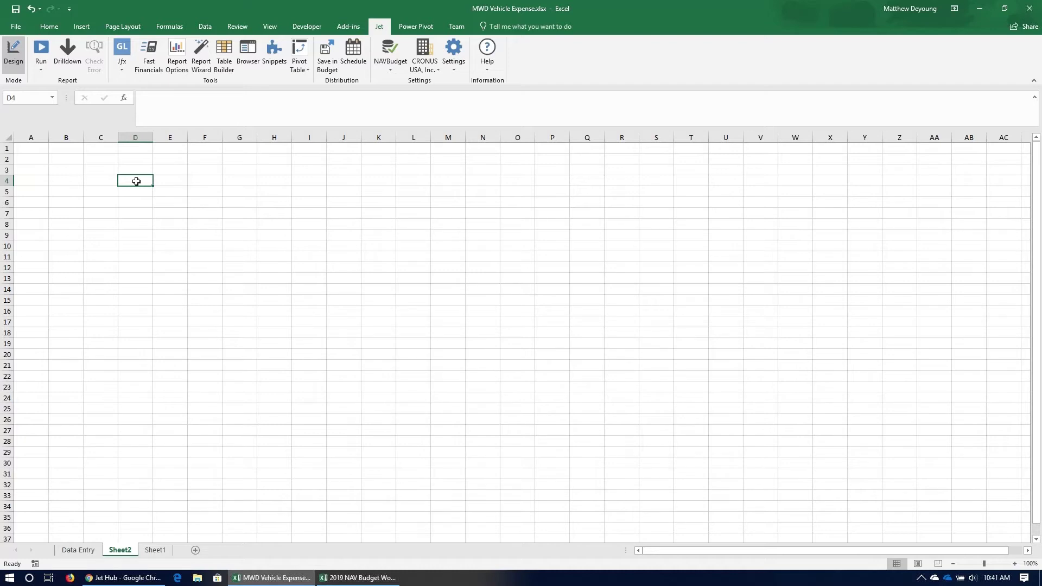
Step: Return to the Data Entry sheet and examine the monthly Gasoline and Motor Oil amounts in the vehicle expense table
click(83, 553)
click(402, 213)
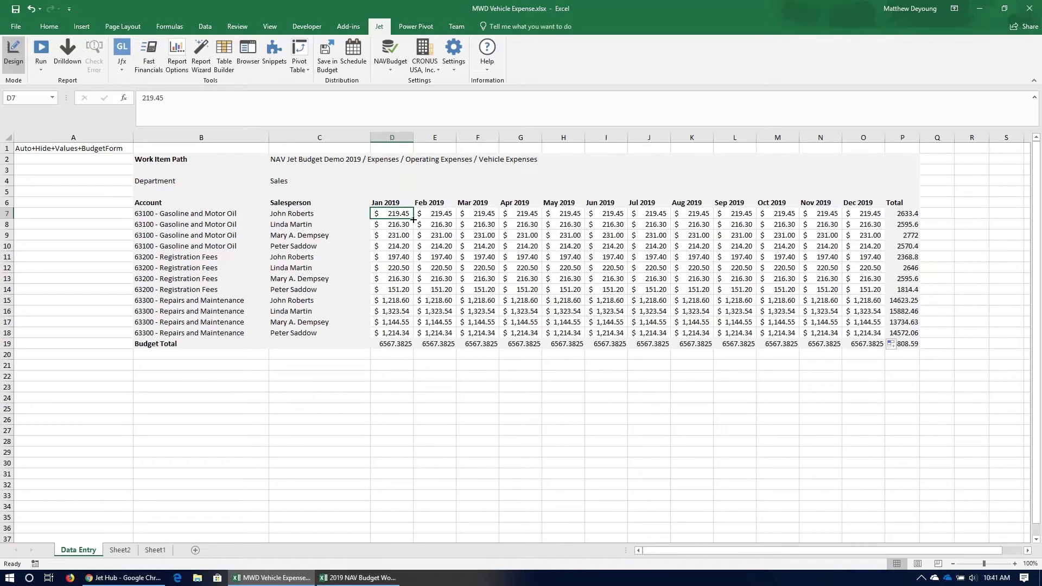
mouse_move(413, 219)
mouse_down()
mouse_move(651, 221)
mouse_move(428, 228)
mouse_move(431, 220)
mouse_up()
click(434, 215)
click(473, 216)
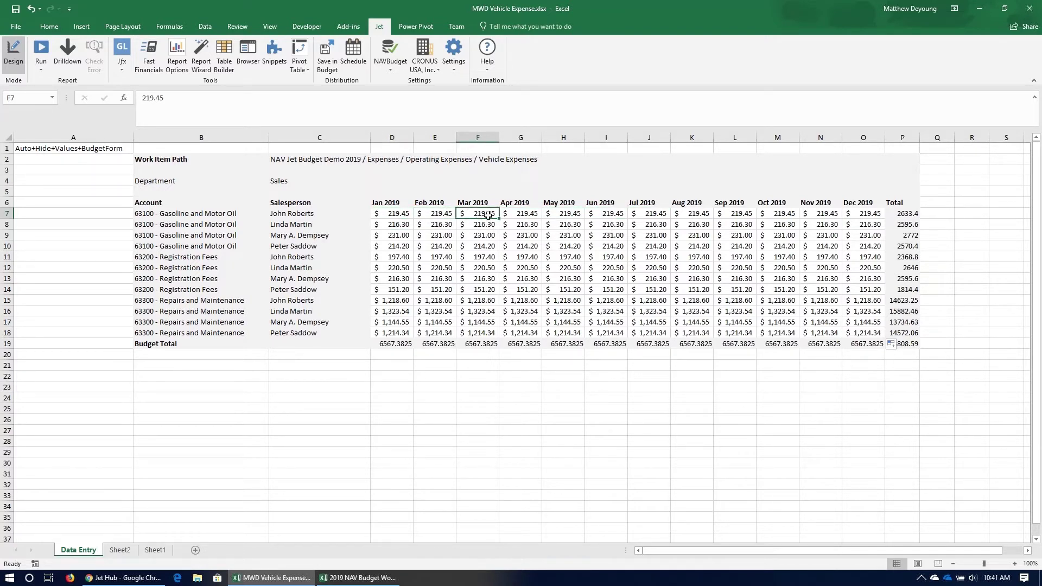
click(571, 234)
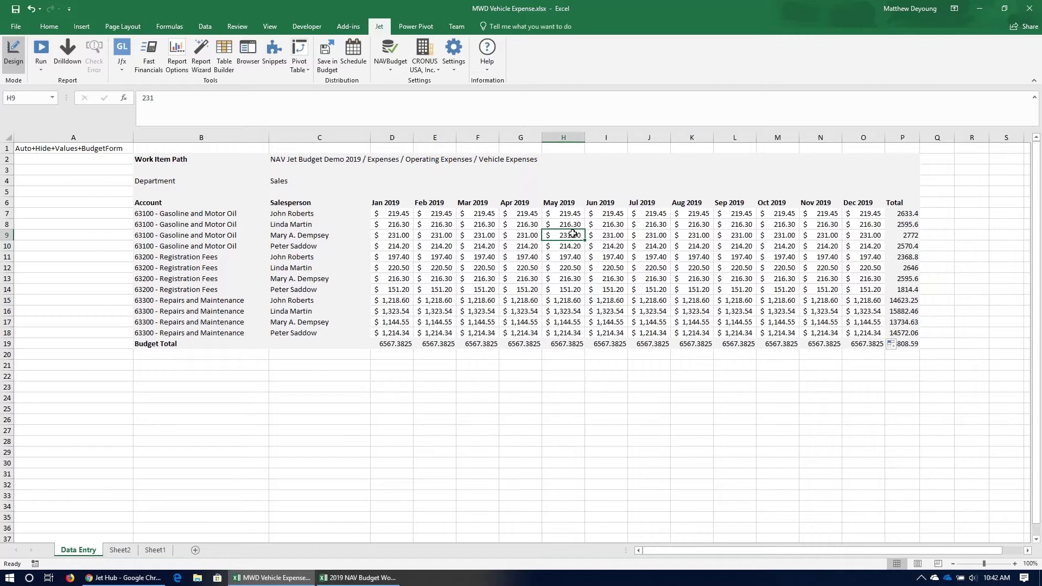
Step: Point out the blank working area below the Budget Total row, selecting D23:O27 and D22:O28
click(401, 386)
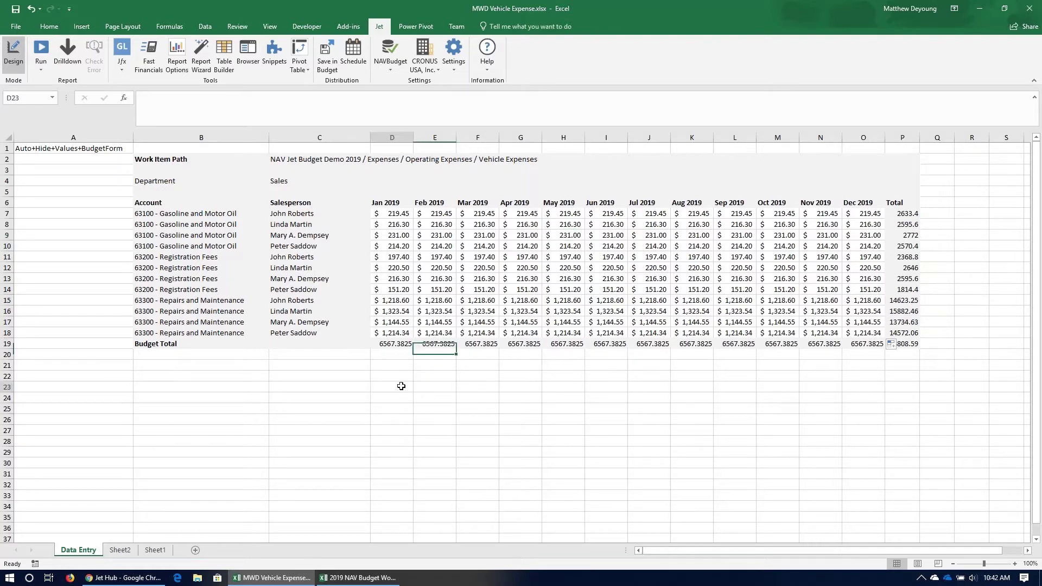
drag(401, 385, 842, 434)
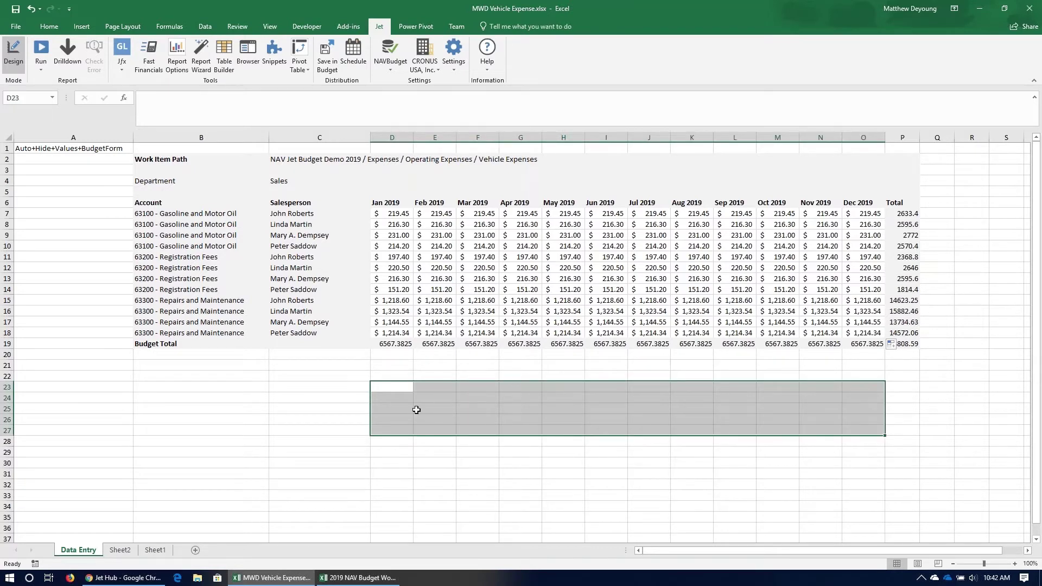
mouse_move(380, 387)
mouse_down()
mouse_move(613, 410)
mouse_move(391, 387)
mouse_up()
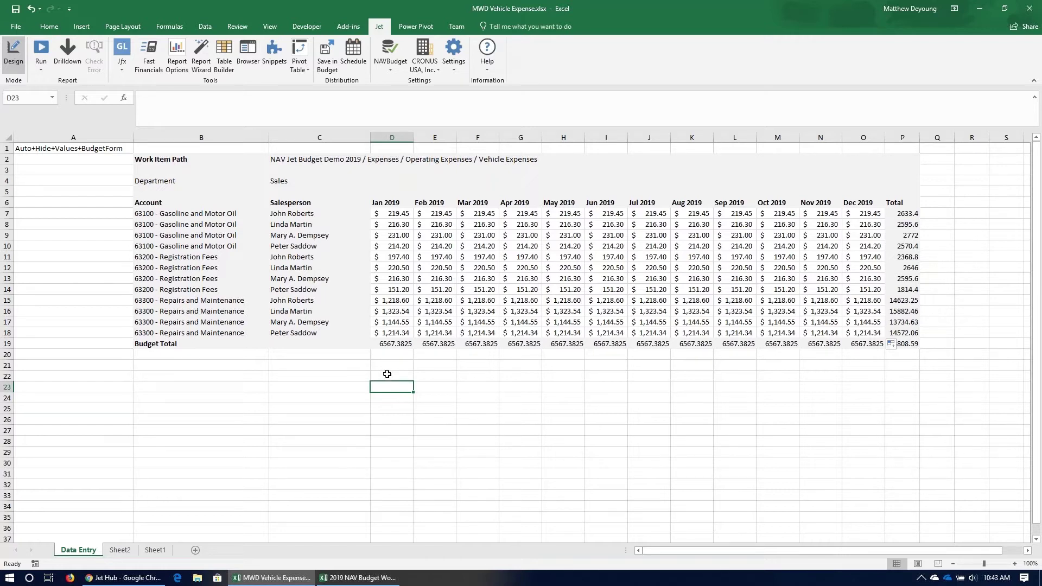
drag(383, 375, 857, 441)
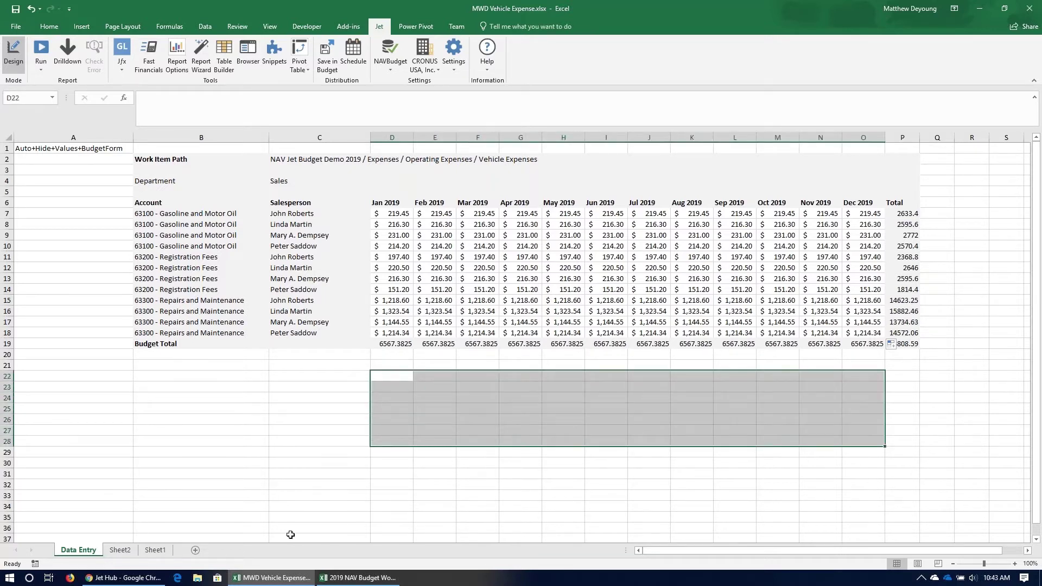
click(454, 389)
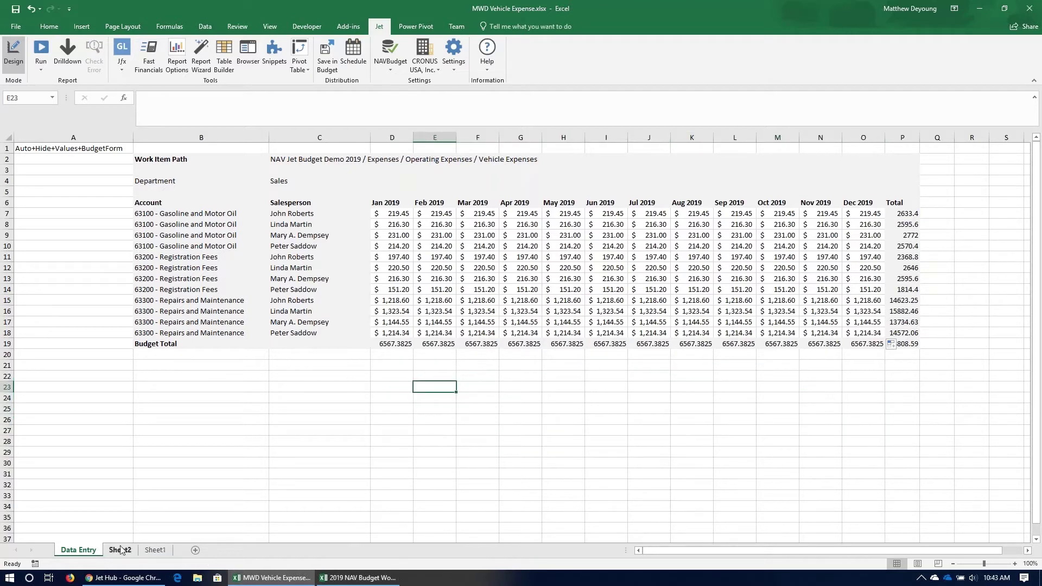
click(406, 377)
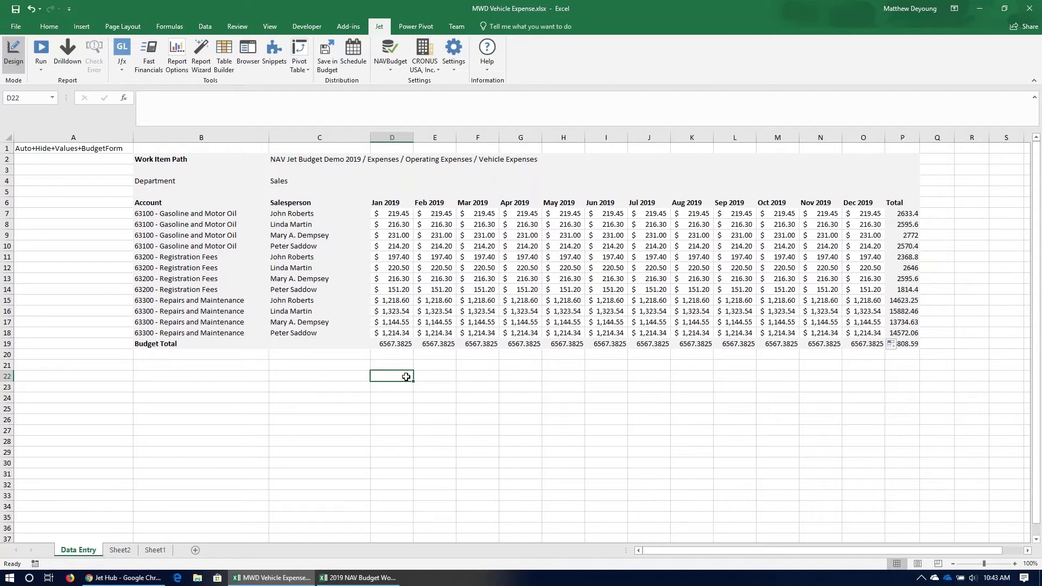
Step: Switch to Jet Hub in Chrome, open NAV Jet Budget Demo 2019 and review its work structure from Revenue to Expenses
click(98, 582)
click(96, 158)
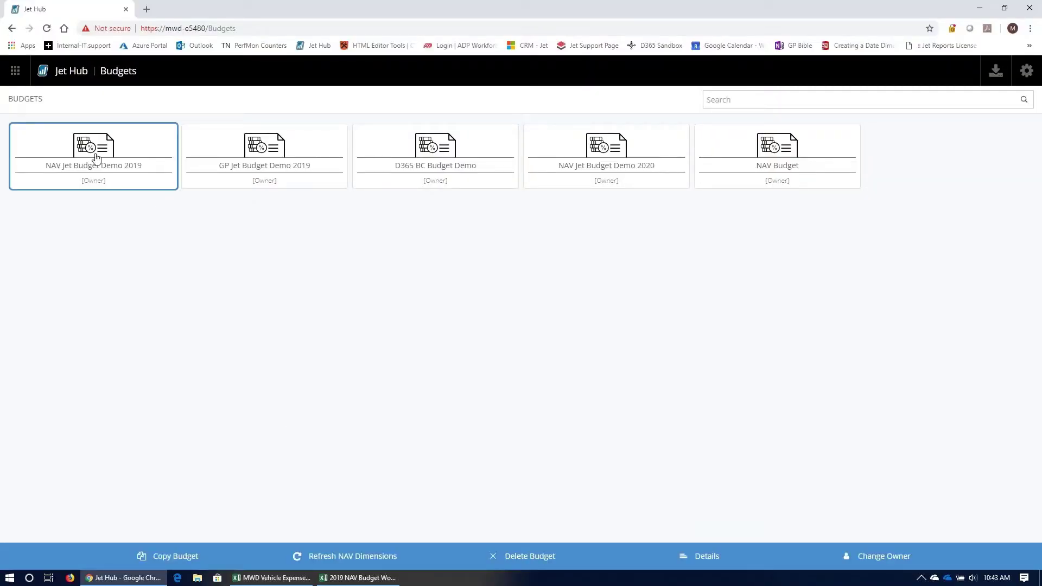
double_click(96, 157)
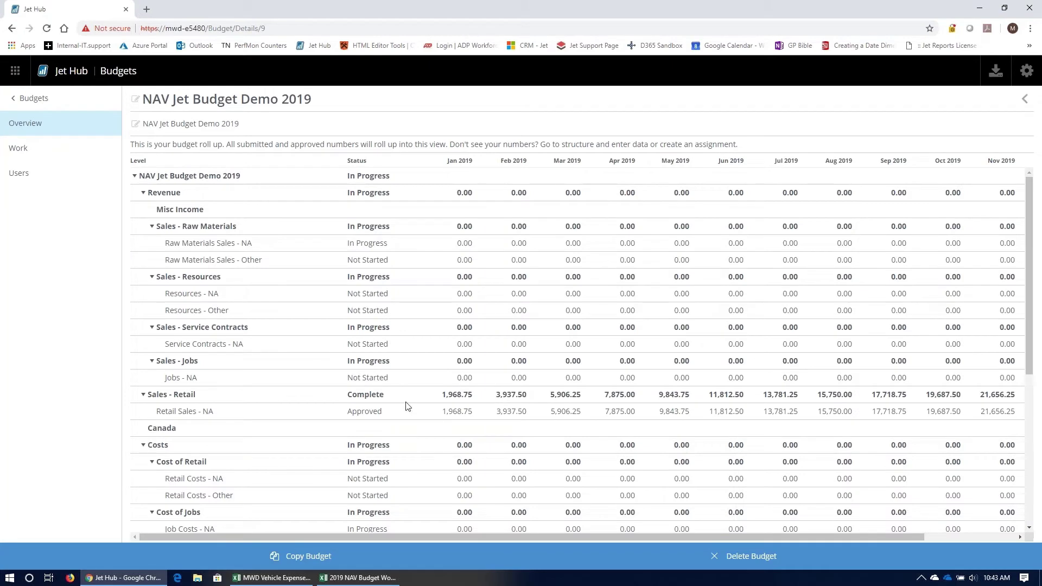
click(38, 156)
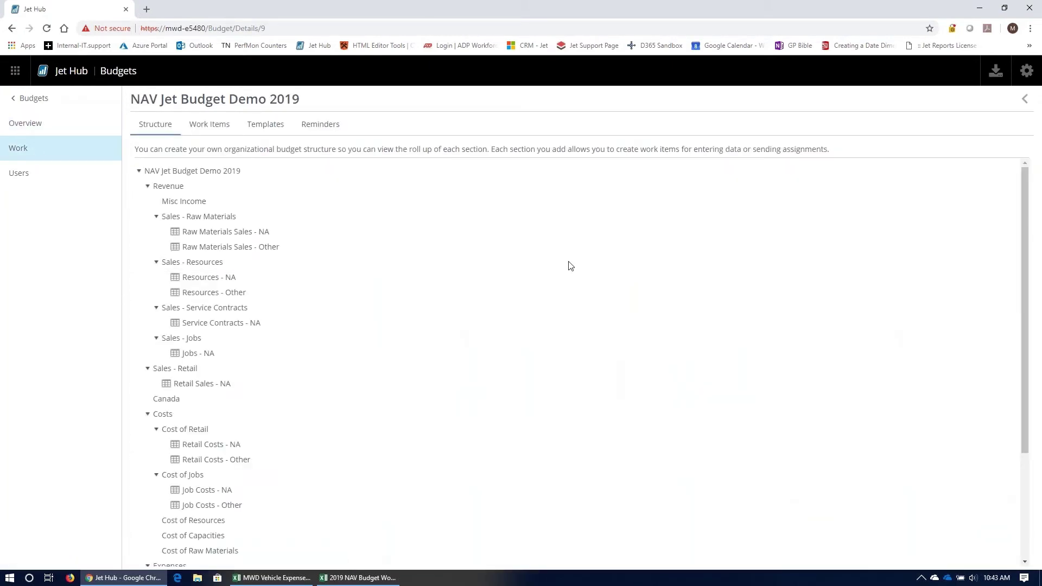
scroll(569, 265, down, 3)
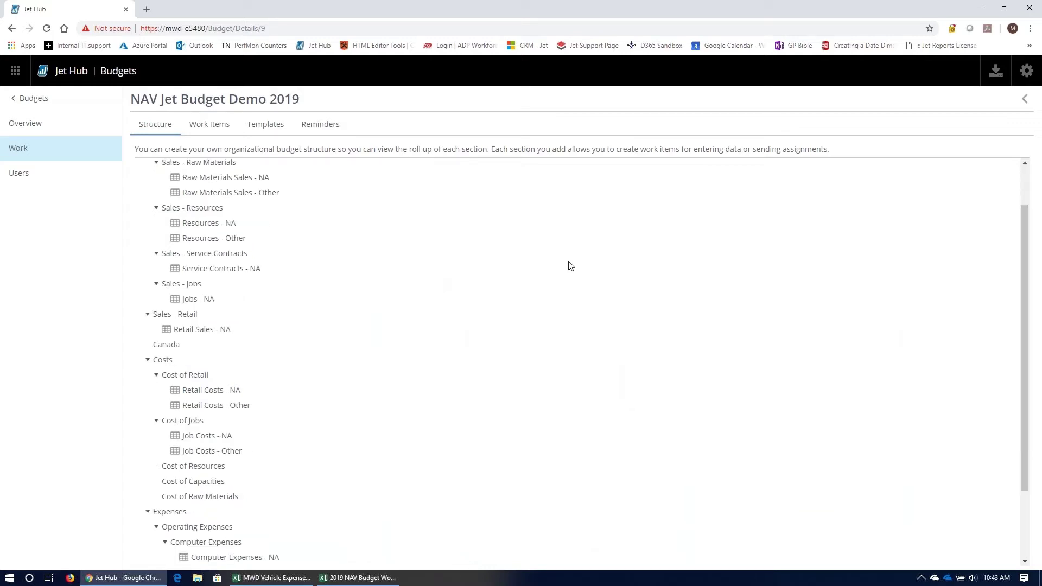
scroll(570, 266, up, 3)
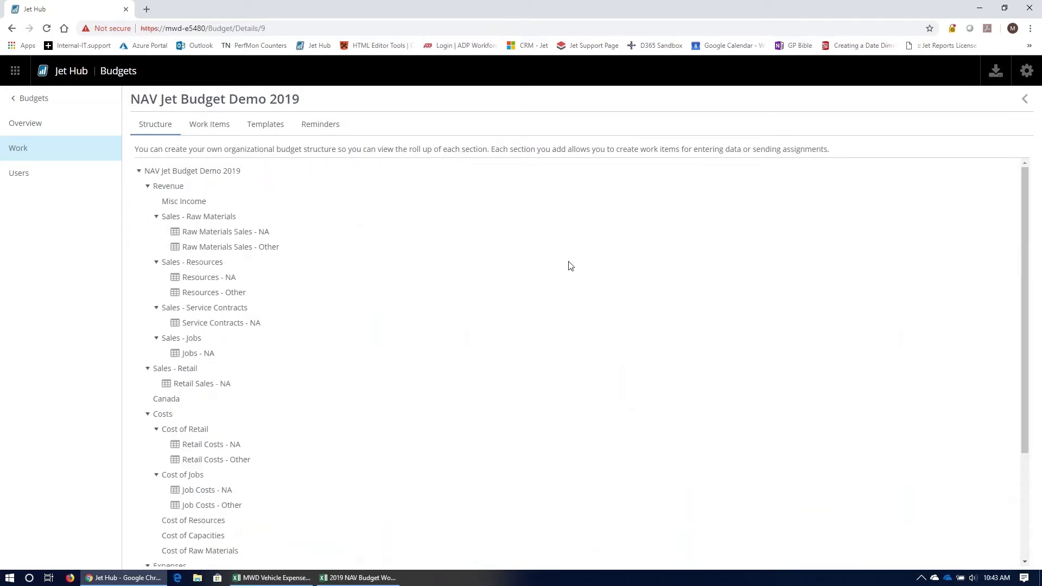
scroll(526, 395, down, 3)
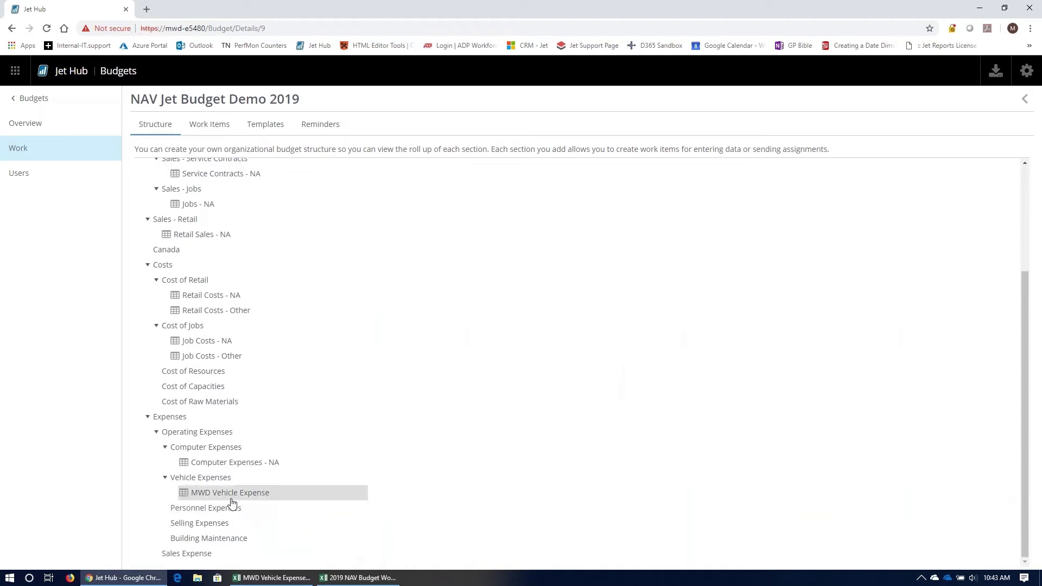
scroll(449, 321, up, 3)
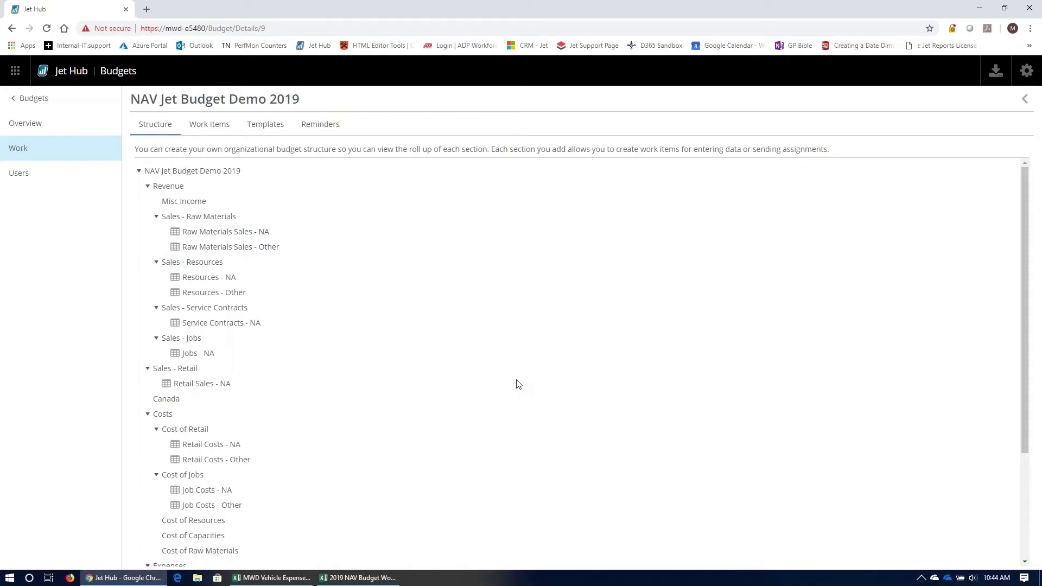
Step: Highlight the Raw Materials Sales - NA and Resources - NA work items in the structure, and view the budget's users
click(217, 233)
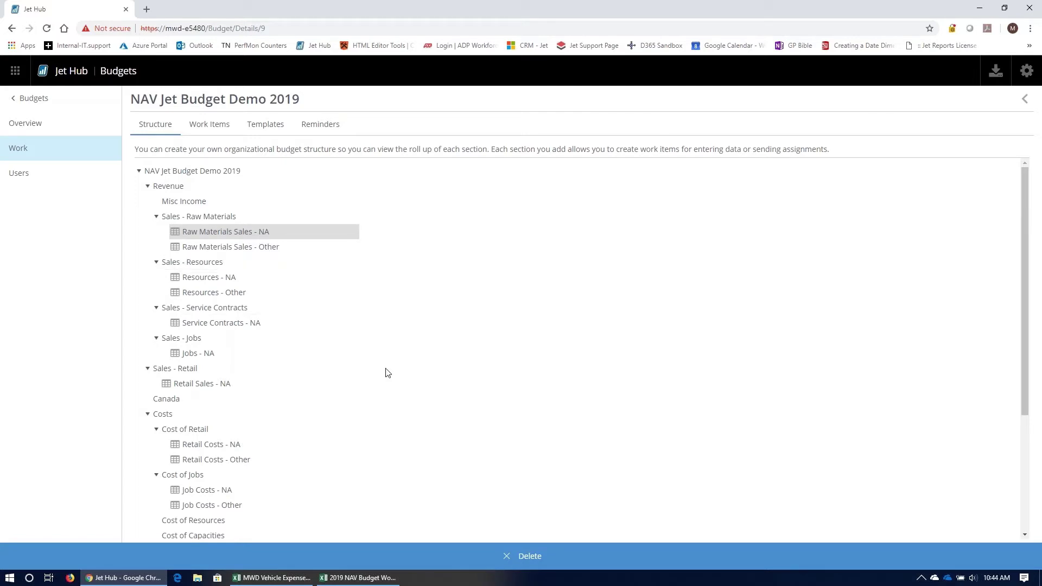
click(228, 279)
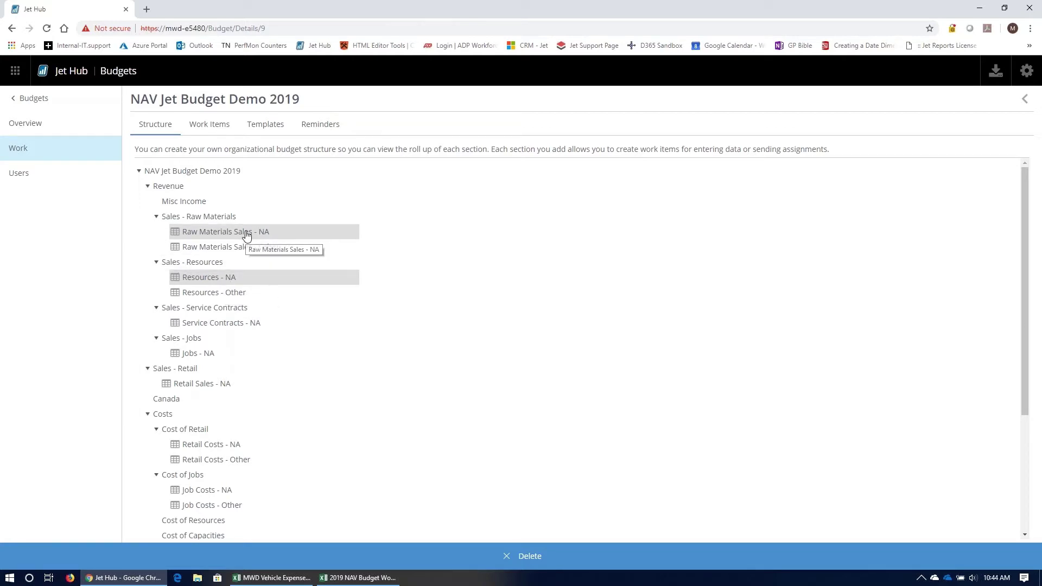
ctrl+click(234, 292)
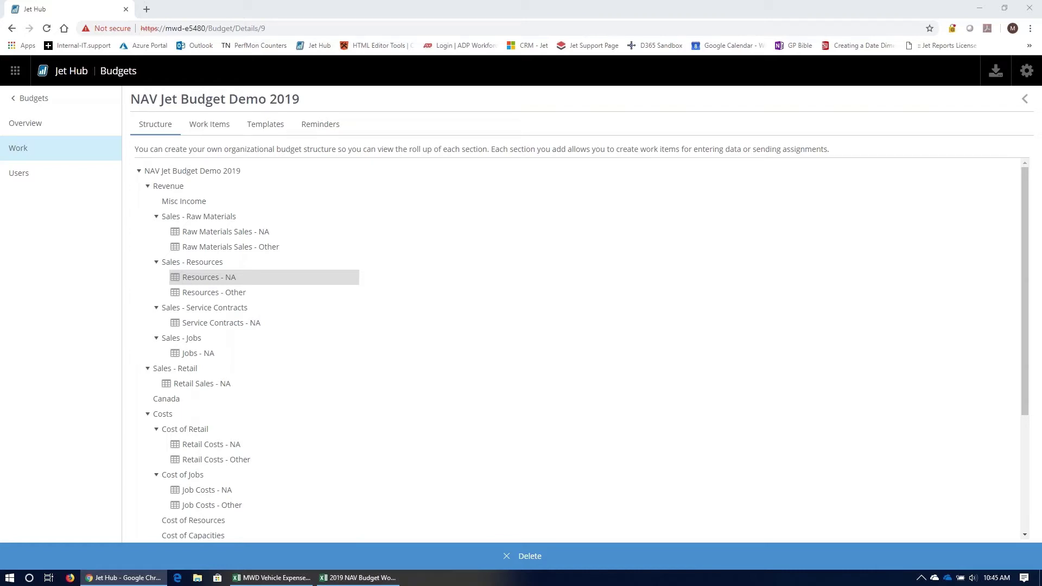
click(35, 172)
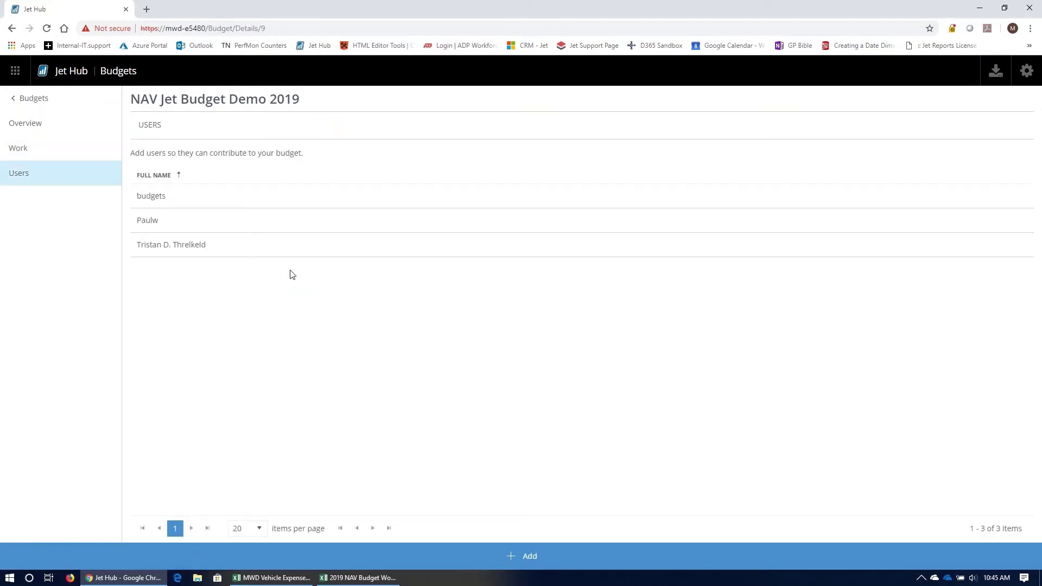